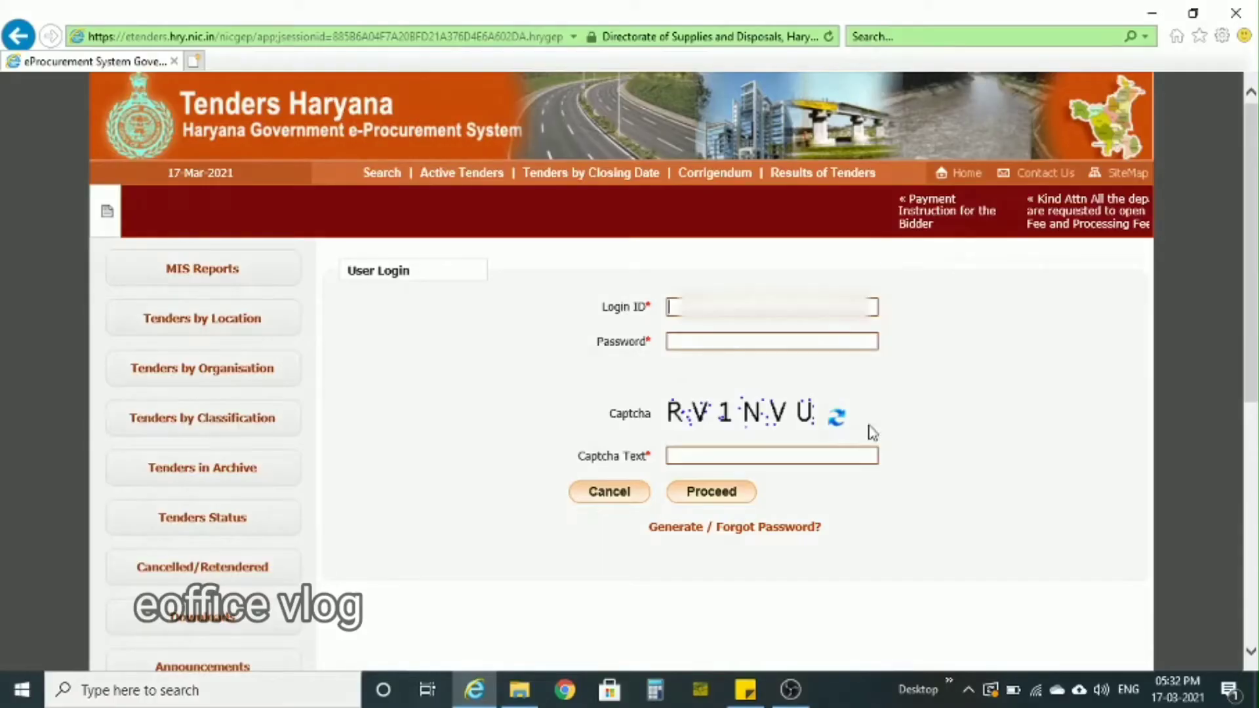
- Submit the user login form to proceed to digital certificate authentication
click(696, 501)
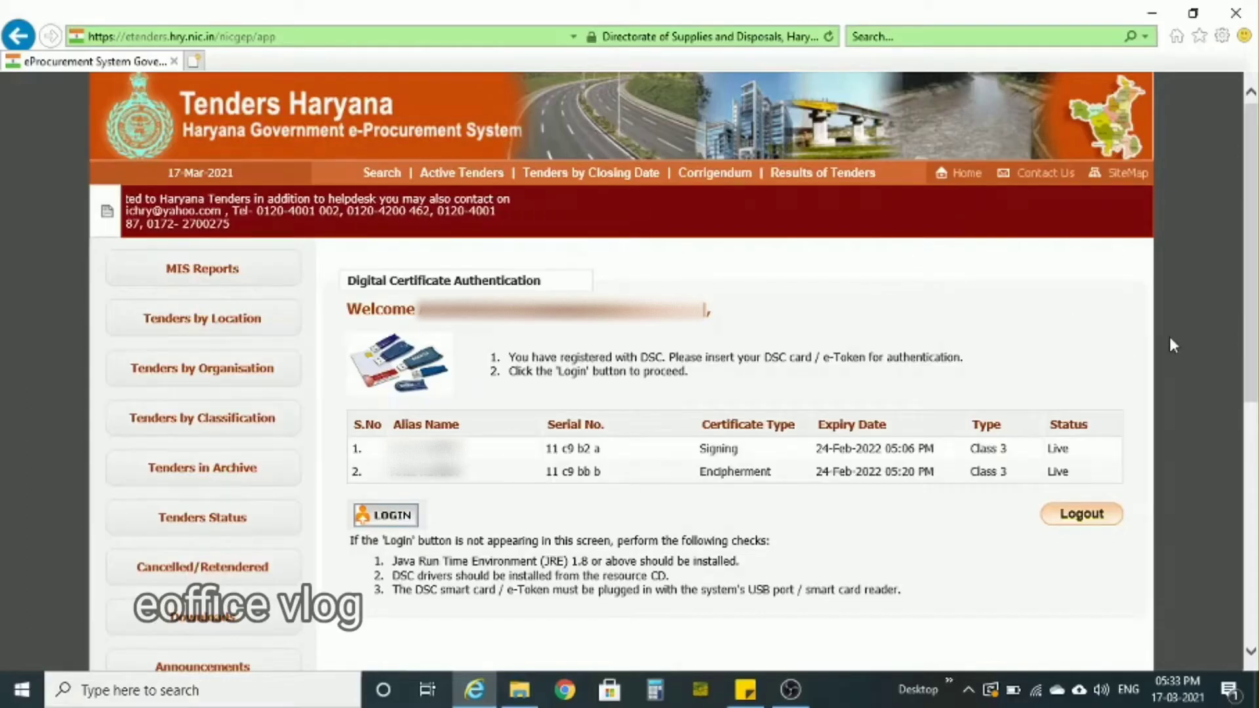
- Open the browser's custom security level settings for the Internet zone
click(1224, 38)
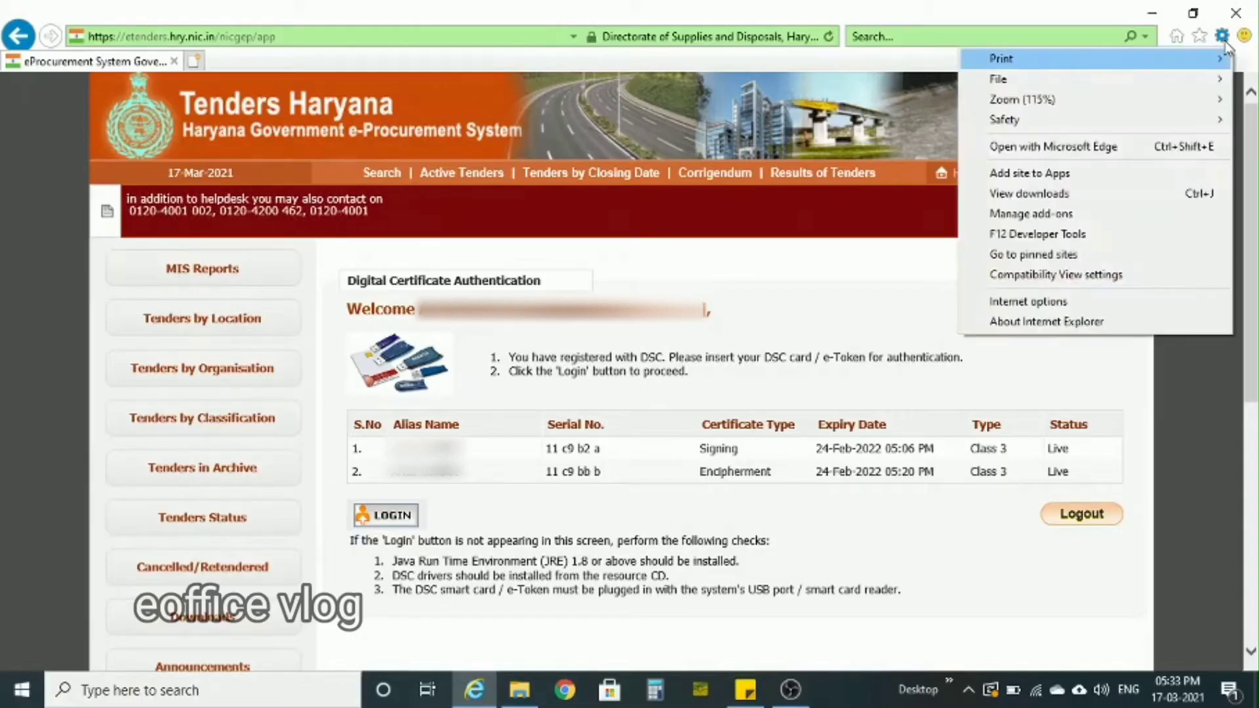
click(1057, 302)
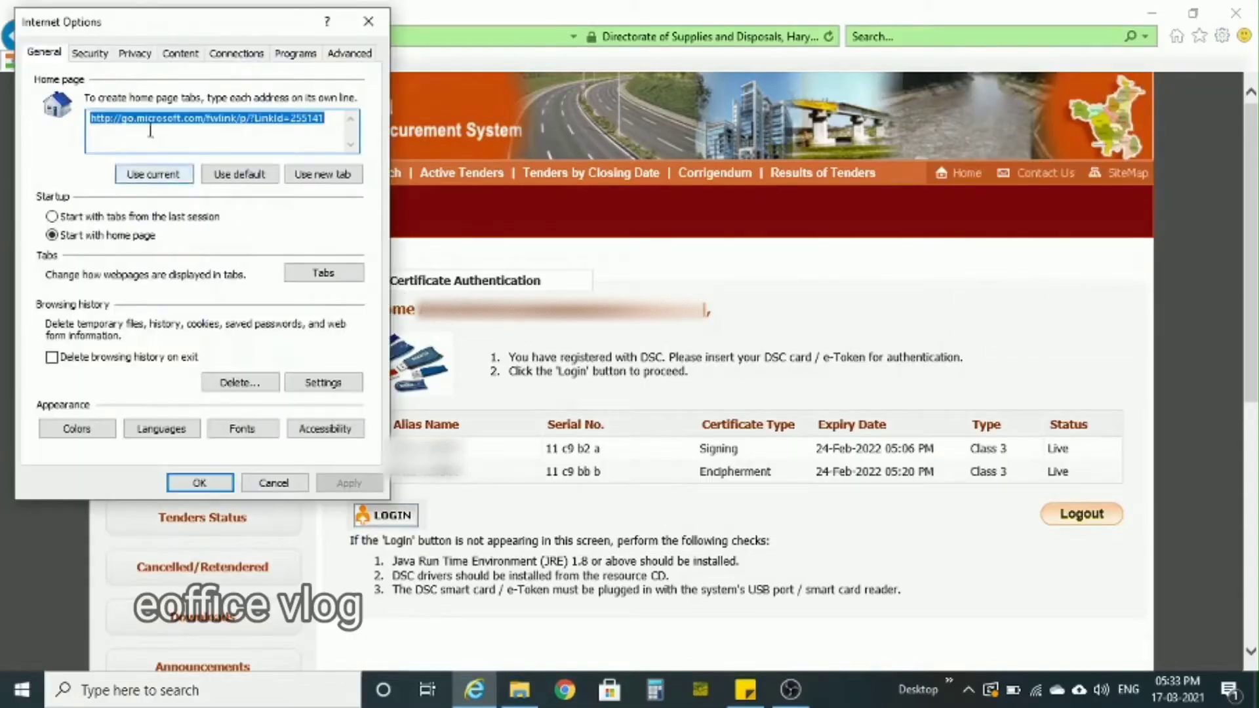
click(97, 63)
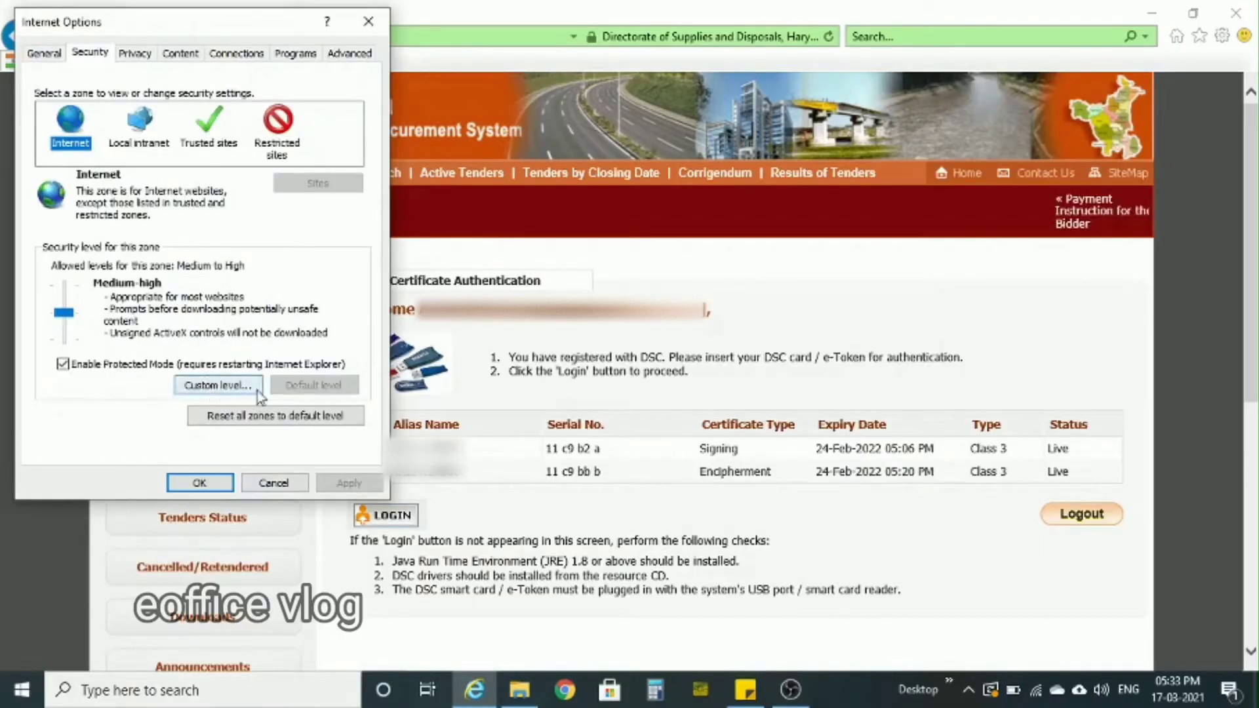
click(223, 387)
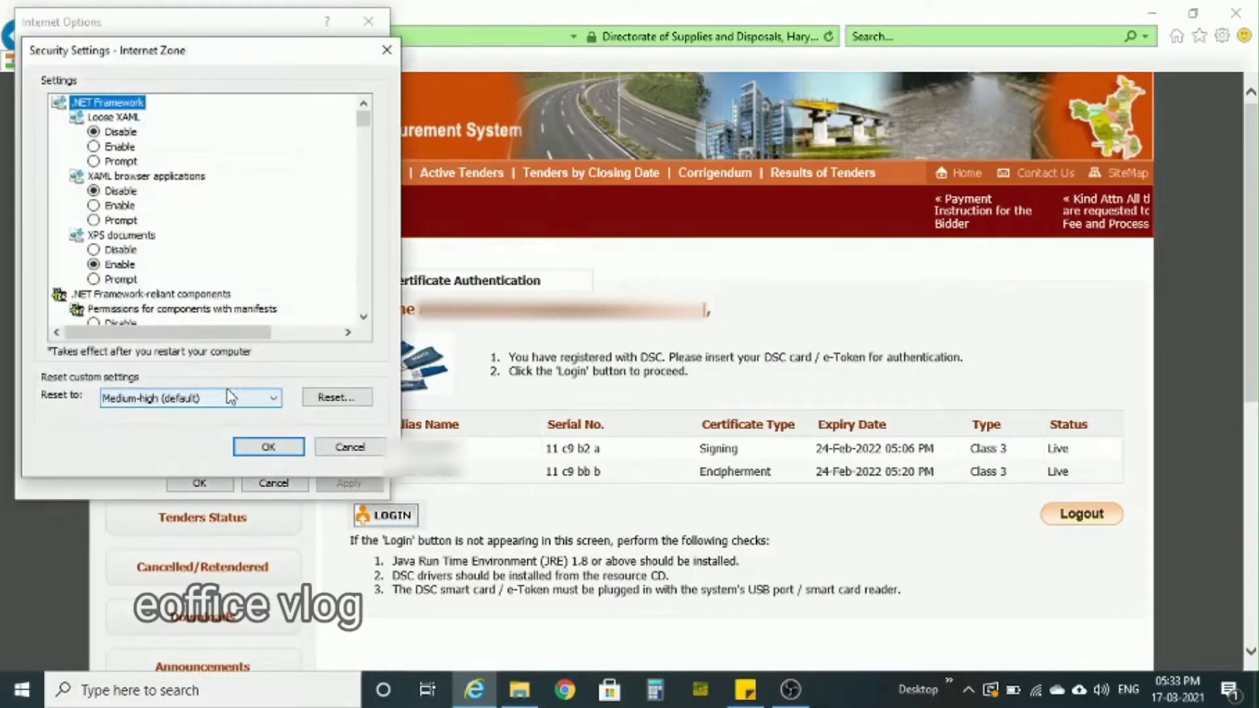
- Examine the ActiveX controls and plug-ins options in the Internet zone security settings, then close the browser options without saving
click(364, 319)
click(363, 319)
click(364, 319)
click(364, 319)
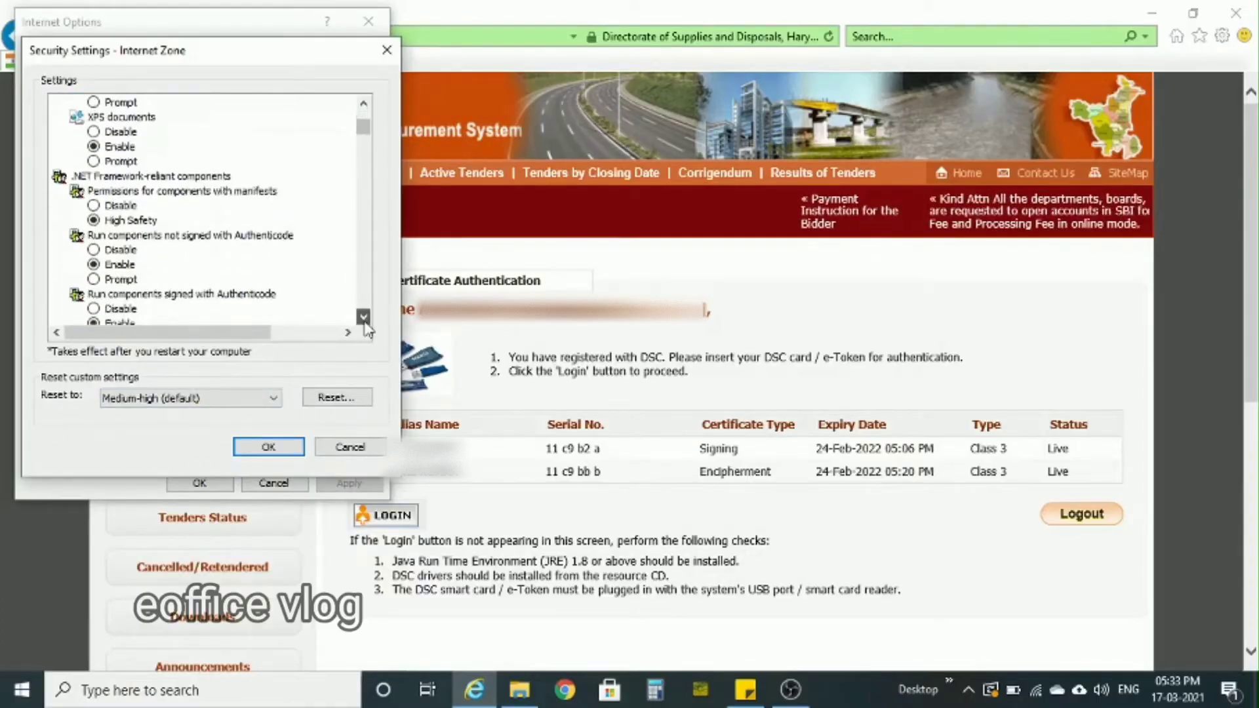
click(363, 319)
click(364, 320)
click(364, 319)
click(364, 319)
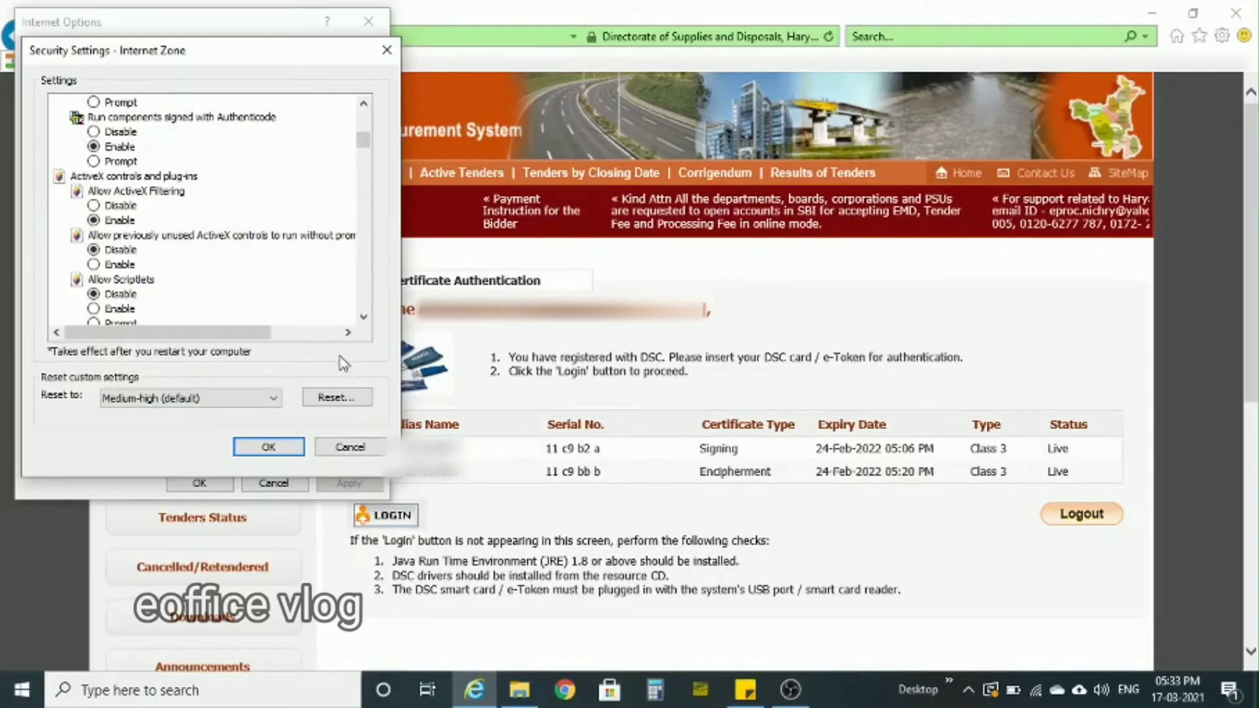
click(364, 318)
click(364, 318)
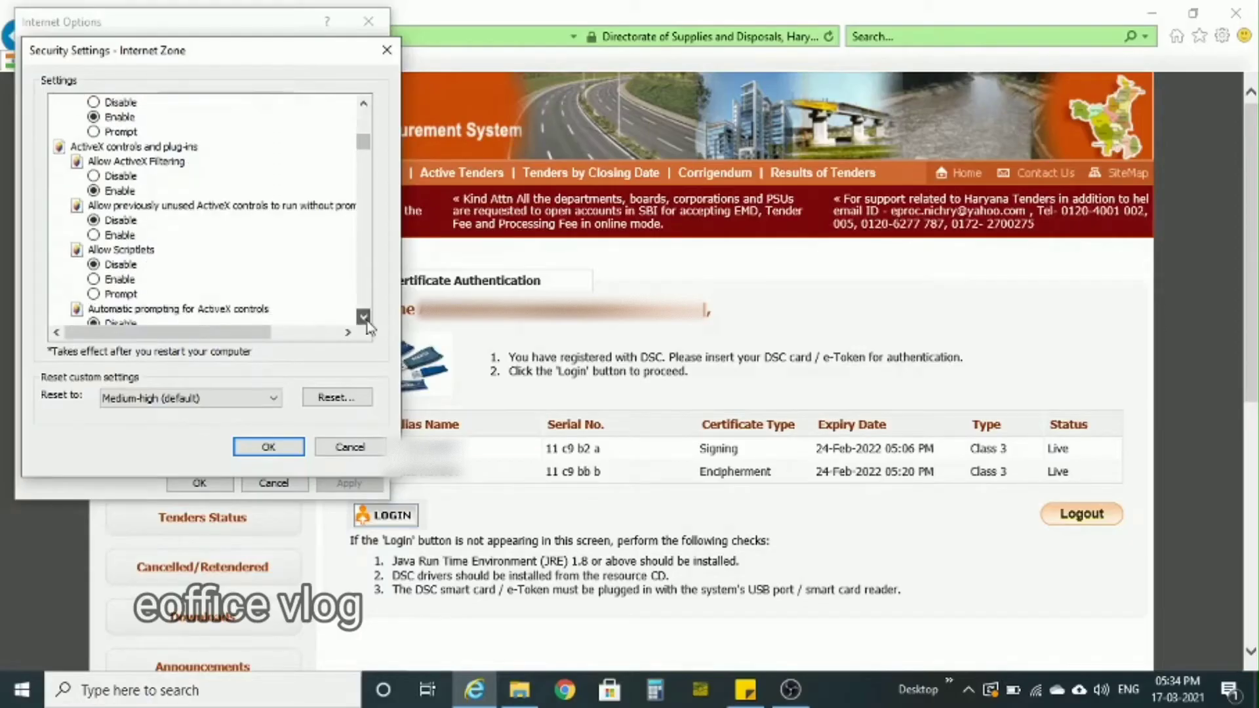
click(365, 318)
click(365, 317)
click(365, 318)
click(365, 318)
click(364, 317)
click(365, 318)
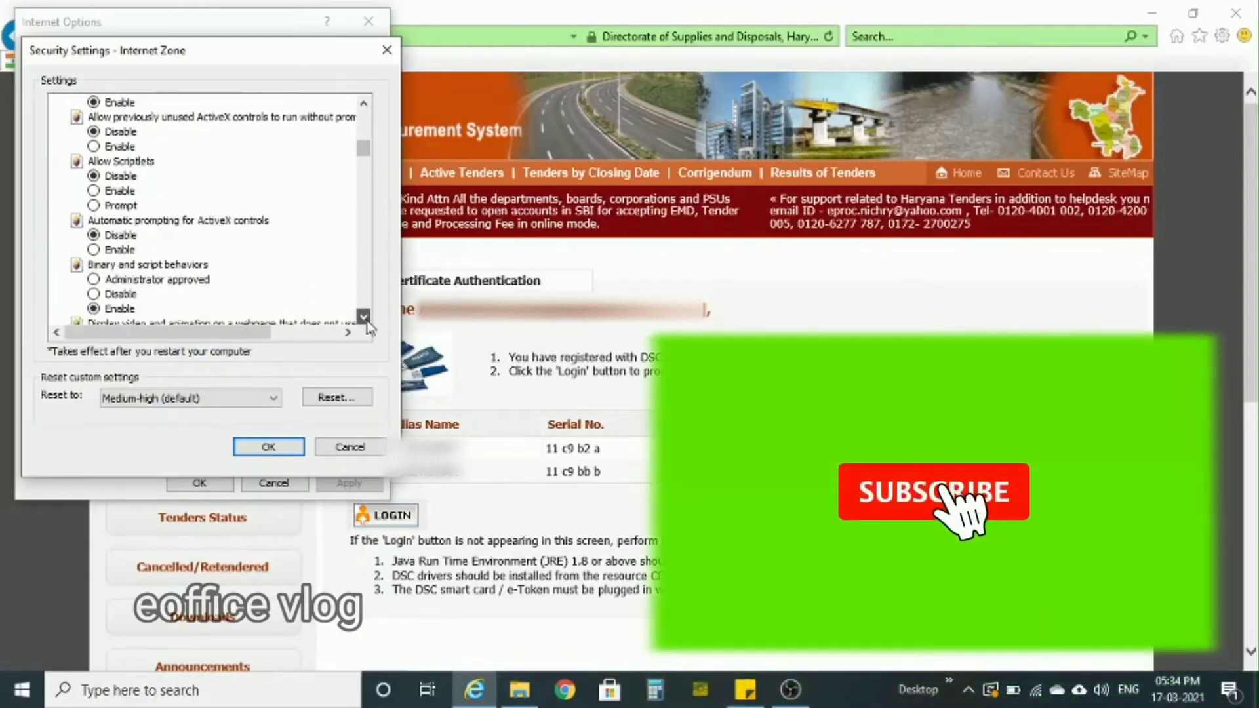
click(365, 317)
click(365, 317)
click(365, 318)
click(365, 318)
click(364, 318)
click(365, 318)
click(364, 318)
click(364, 318)
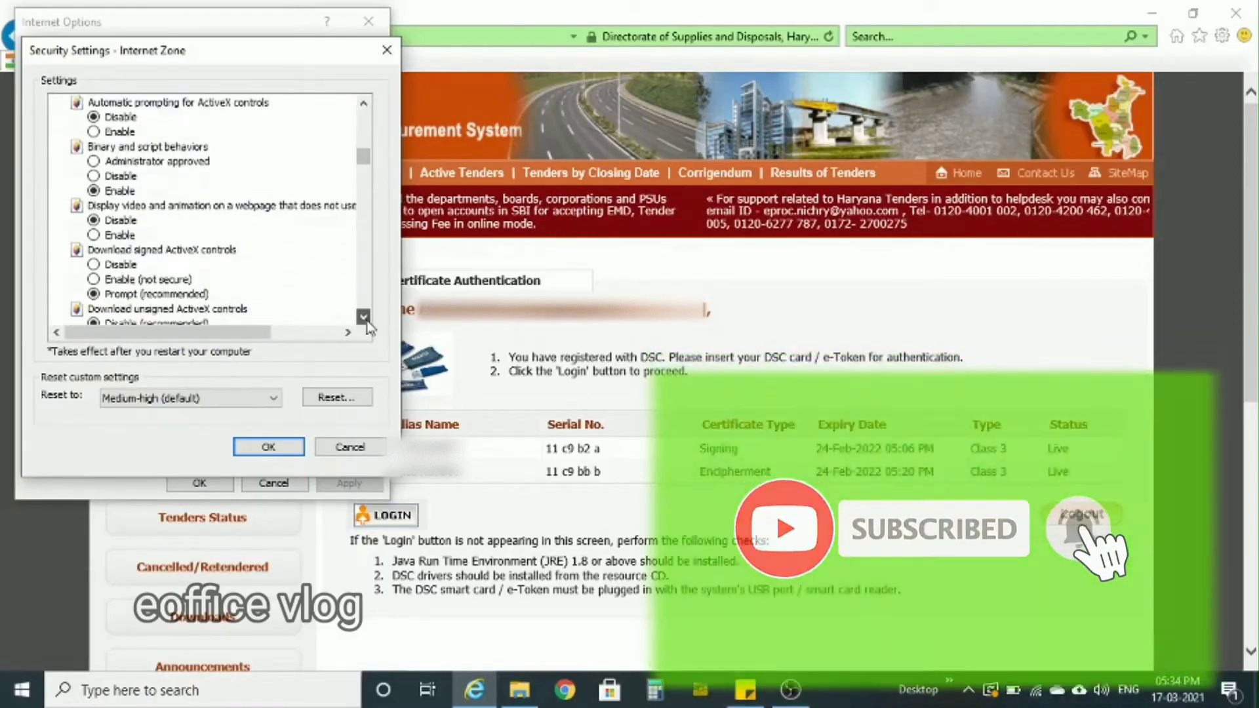
click(365, 318)
click(365, 318)
click(364, 318)
click(365, 318)
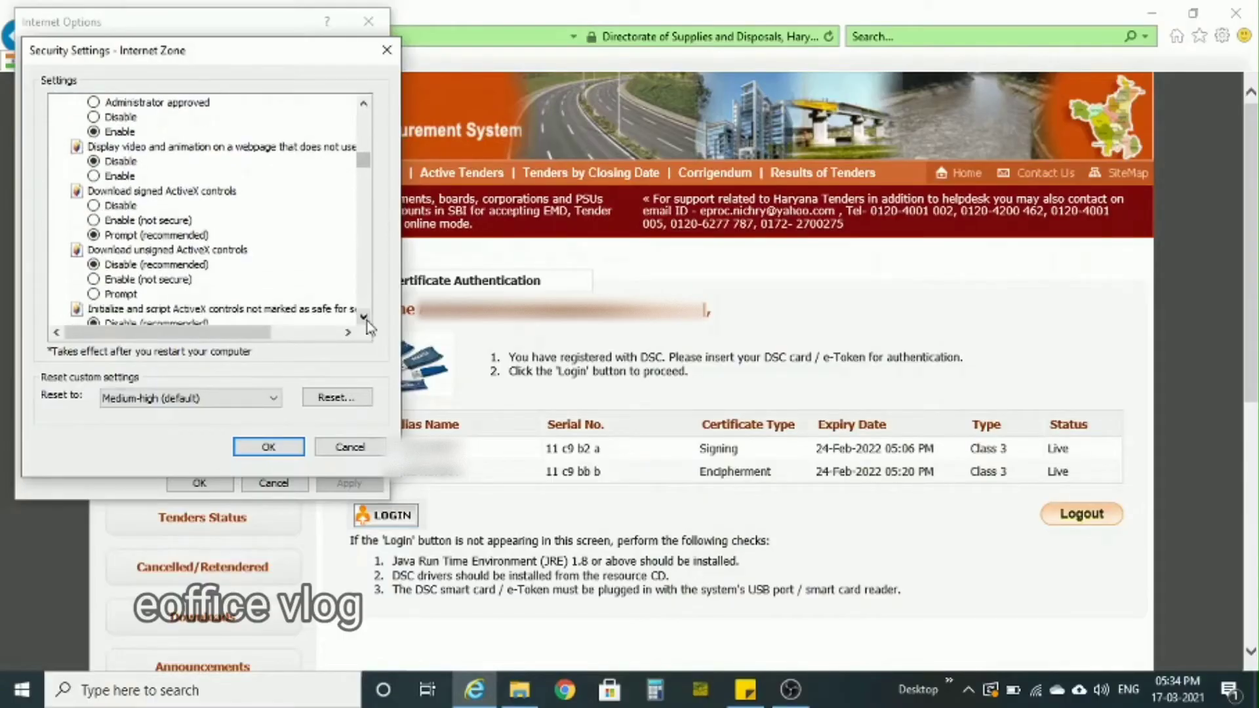
click(364, 318)
click(365, 318)
click(365, 318)
click(364, 318)
click(364, 318)
click(364, 318)
click(365, 318)
click(364, 318)
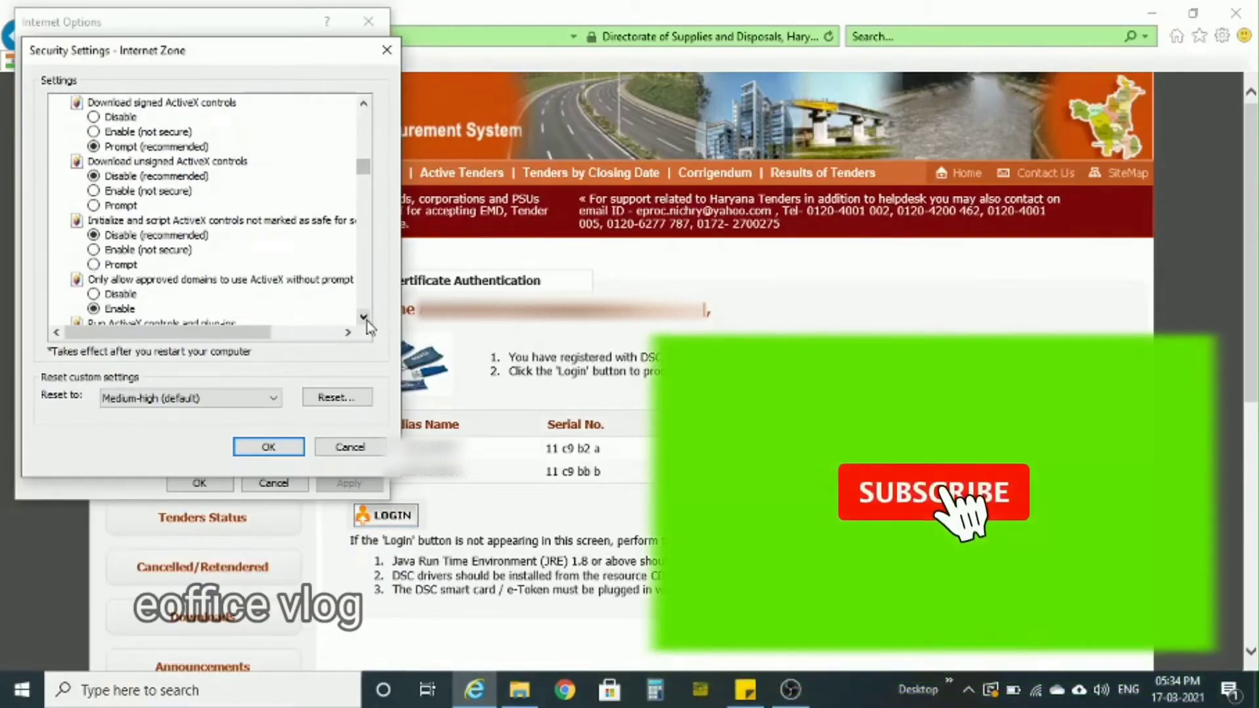
click(364, 318)
click(365, 318)
click(365, 318)
click(365, 318)
click(364, 318)
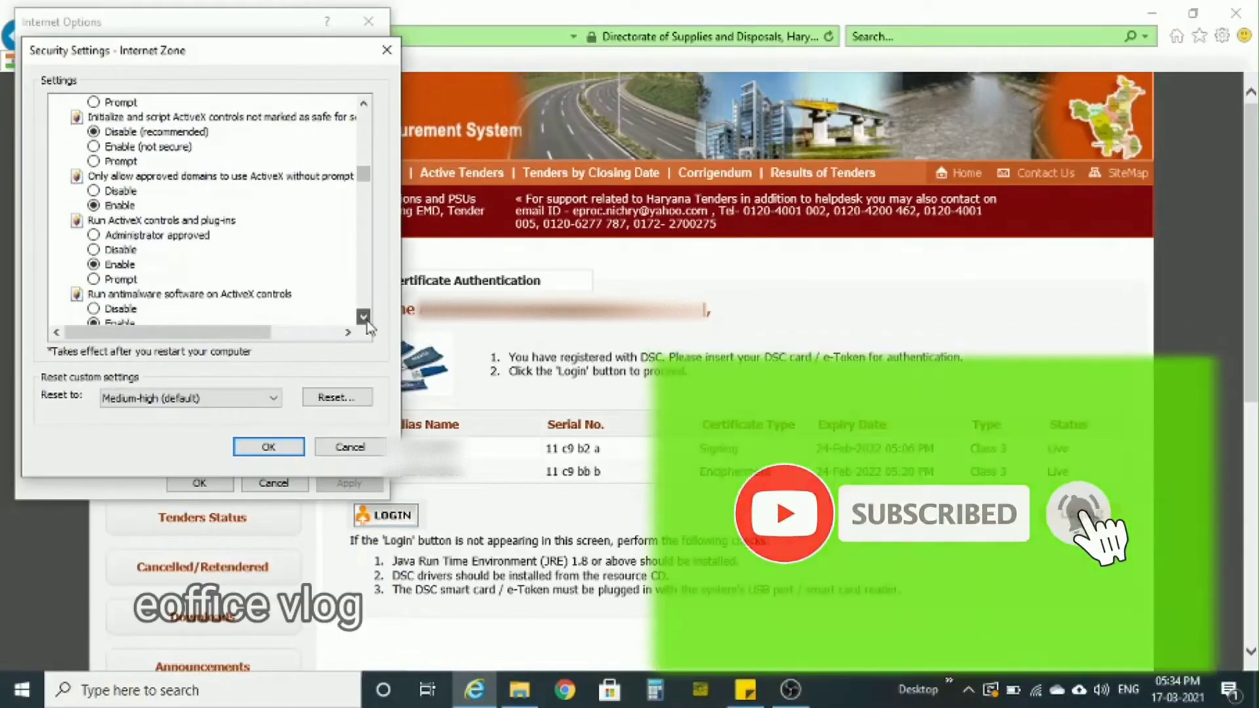
click(365, 318)
click(365, 318)
click(365, 318)
click(365, 318)
click(365, 318)
click(364, 318)
click(365, 318)
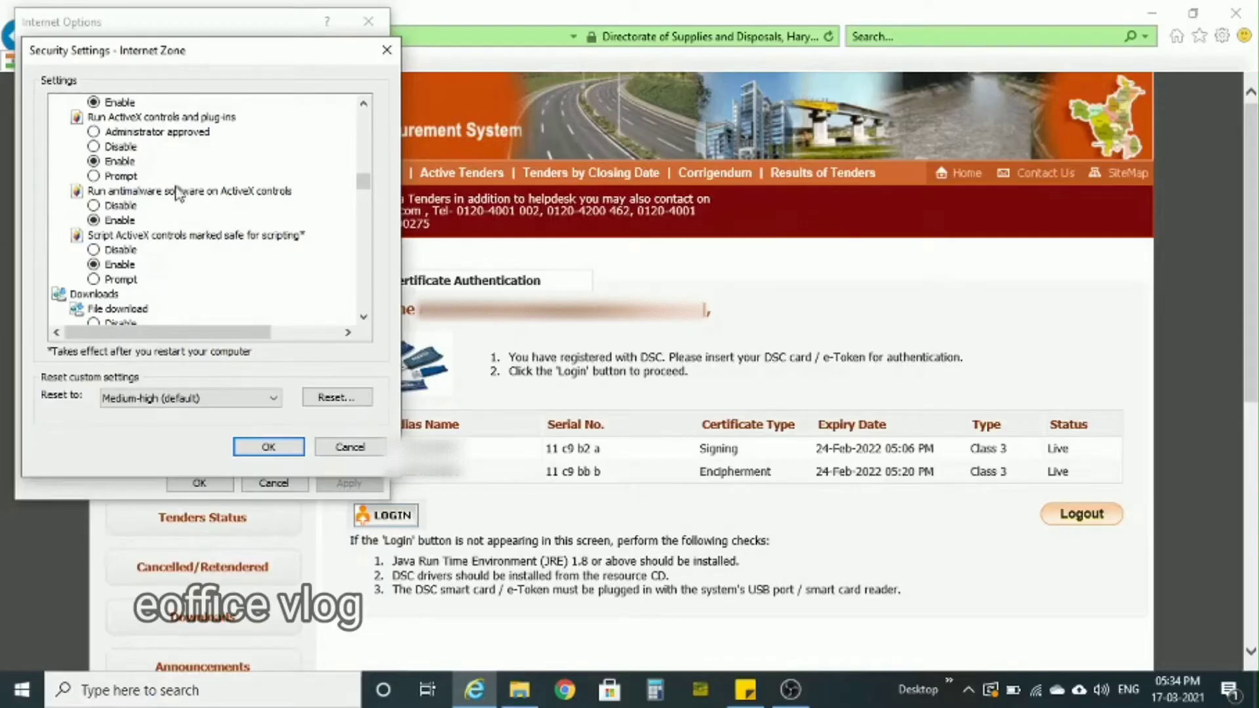
click(364, 103)
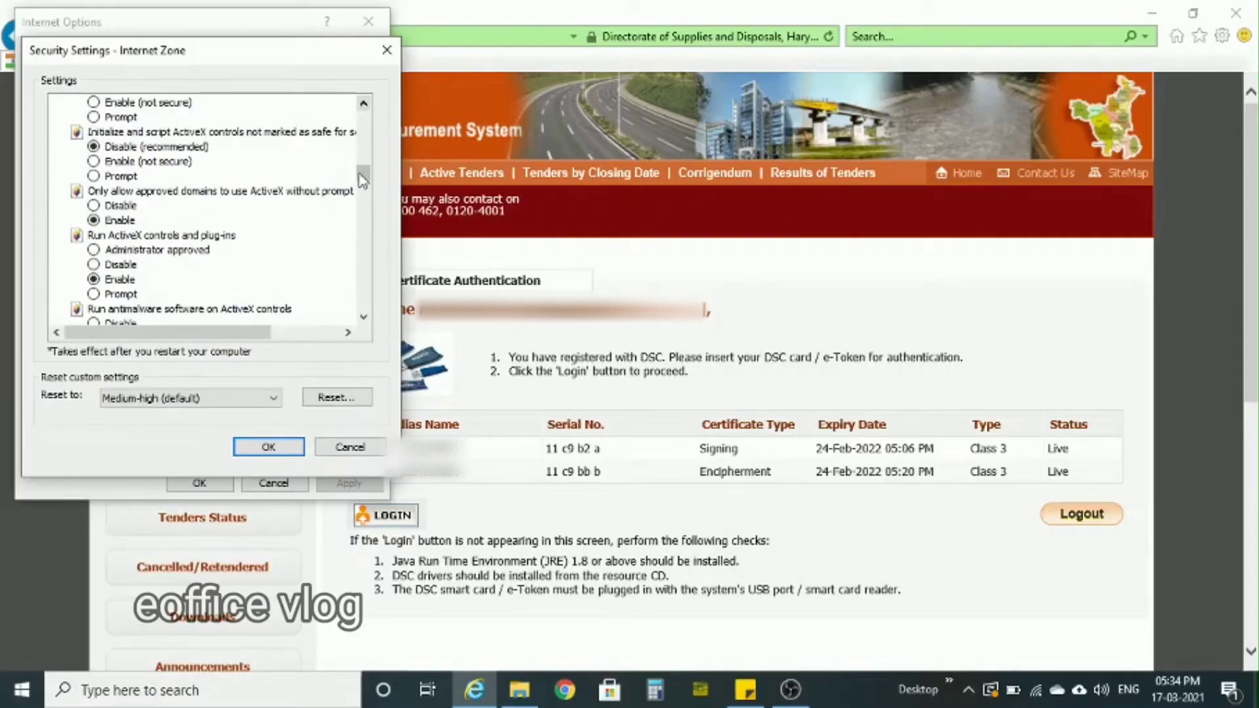
click(338, 448)
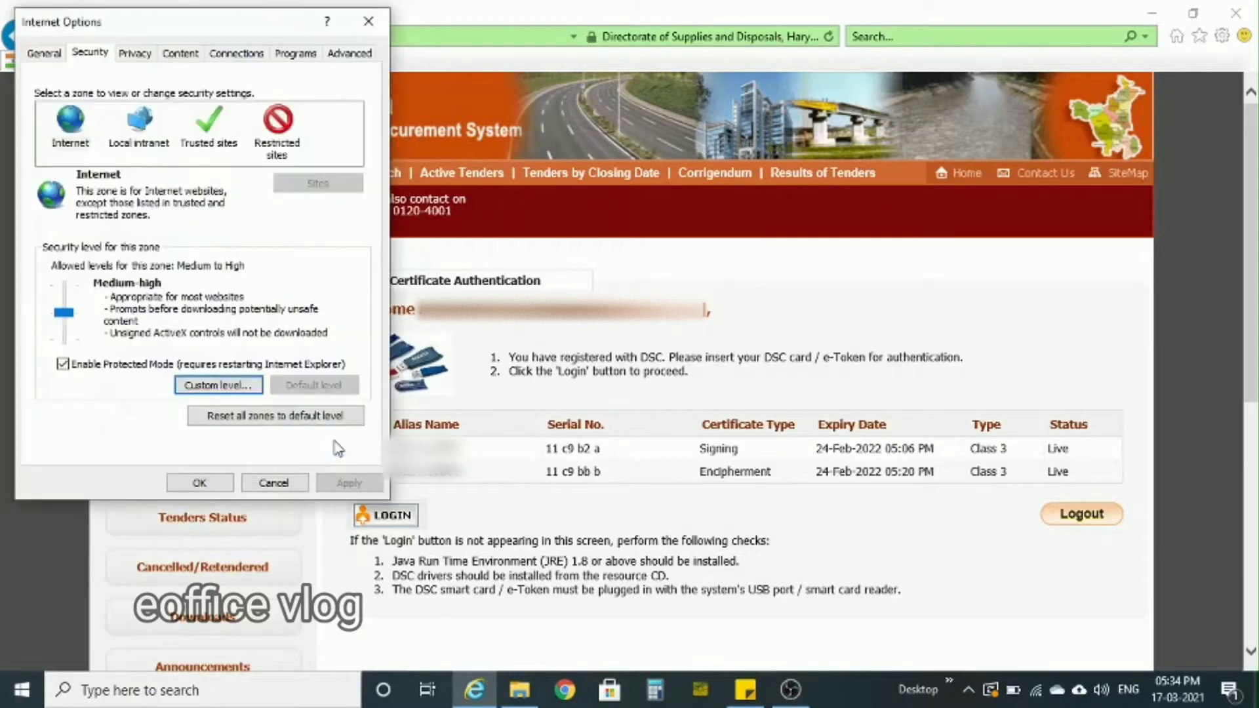
click(273, 483)
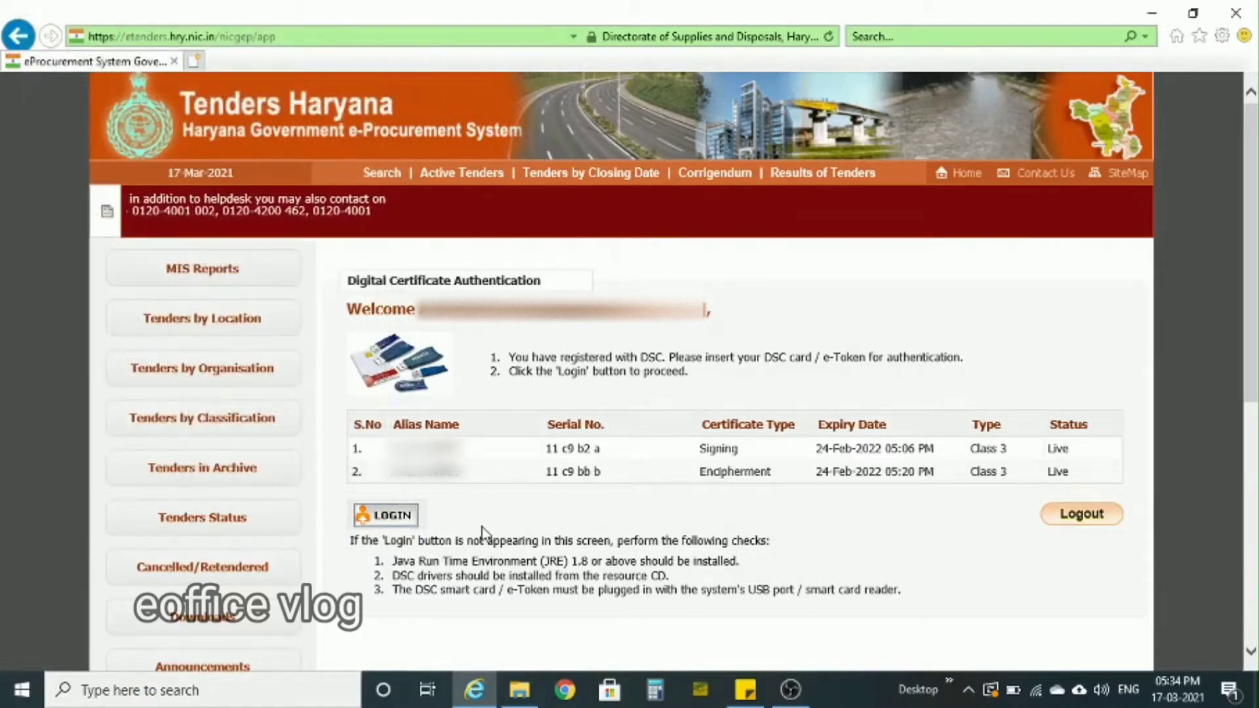
- Log in with the digital signature certificate, entering the smart card PIN
click(391, 516)
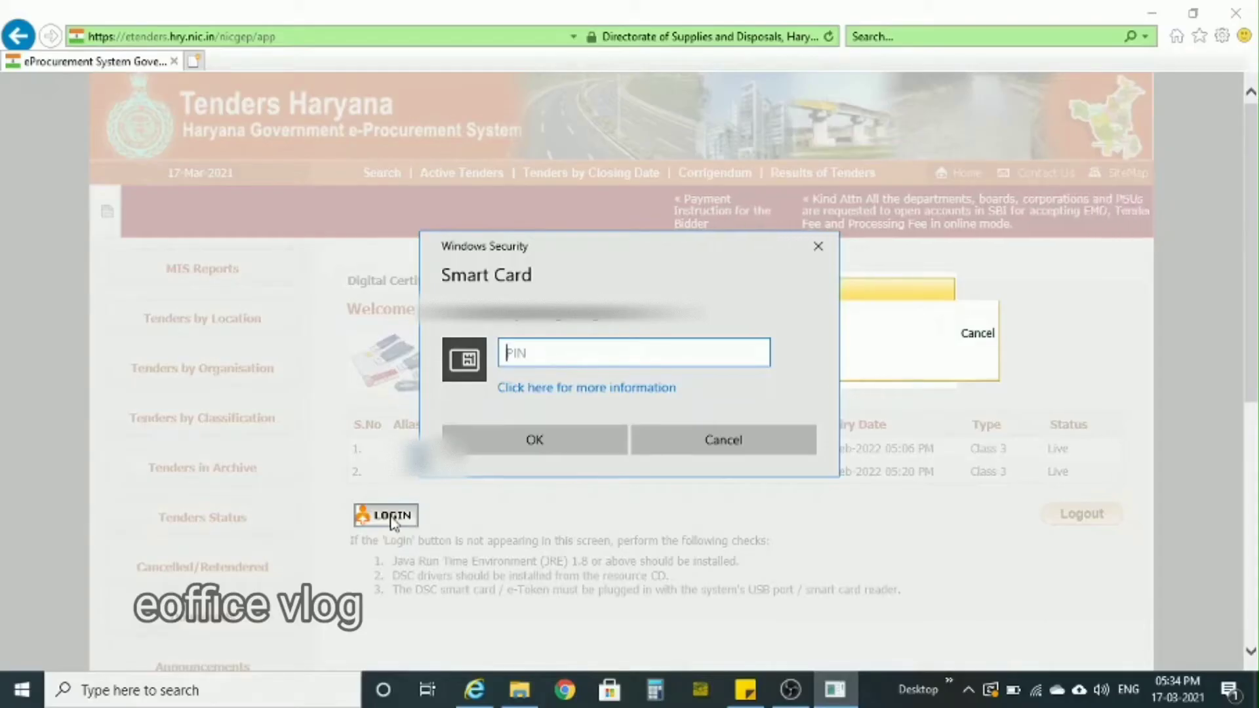
text(***)
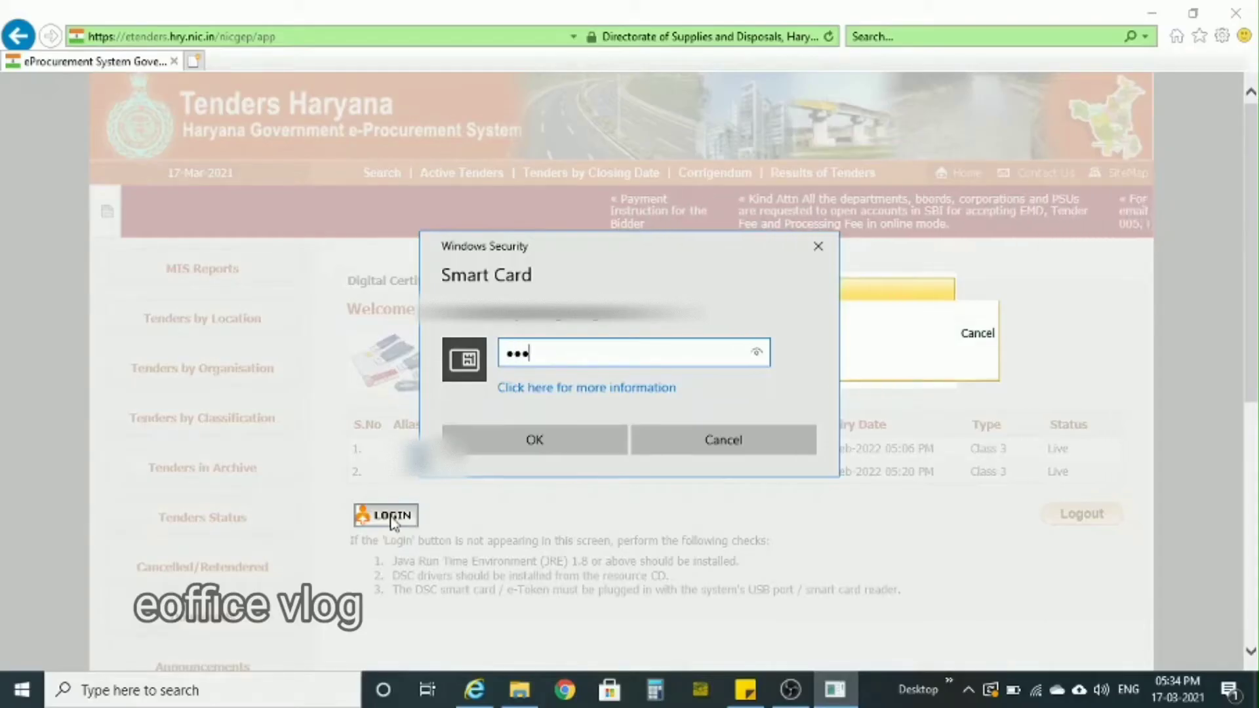
text(******)
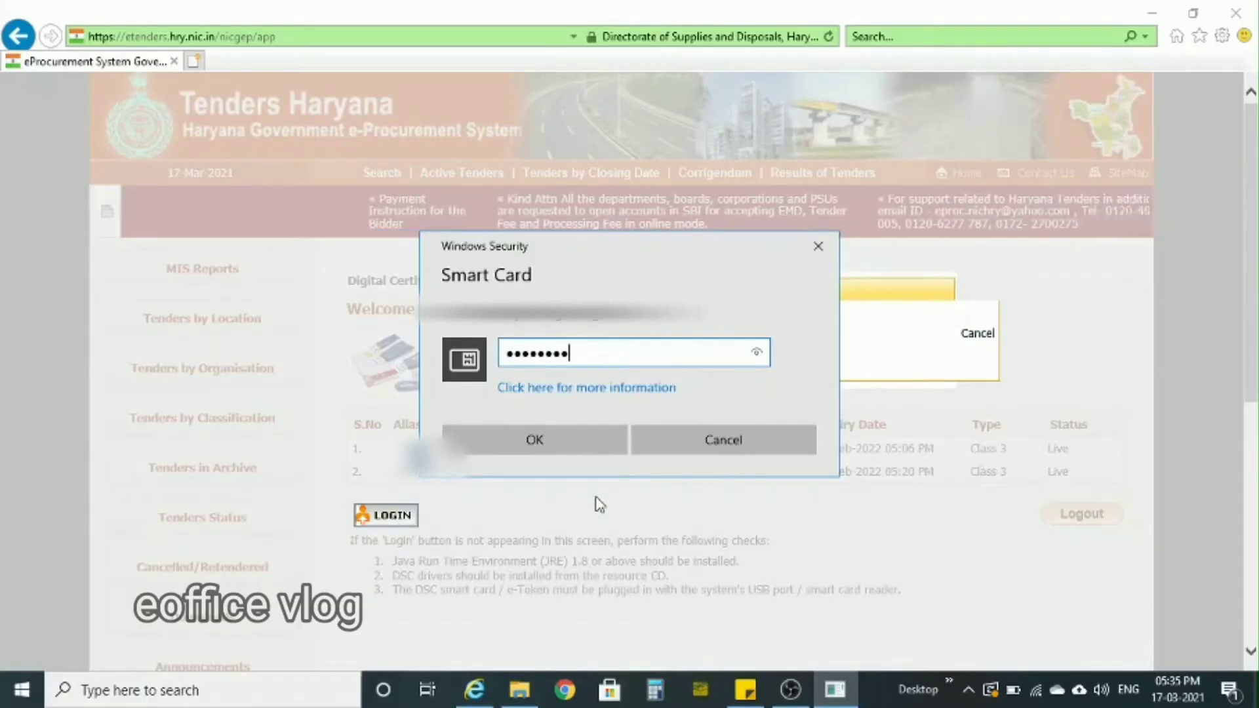
click(559, 450)
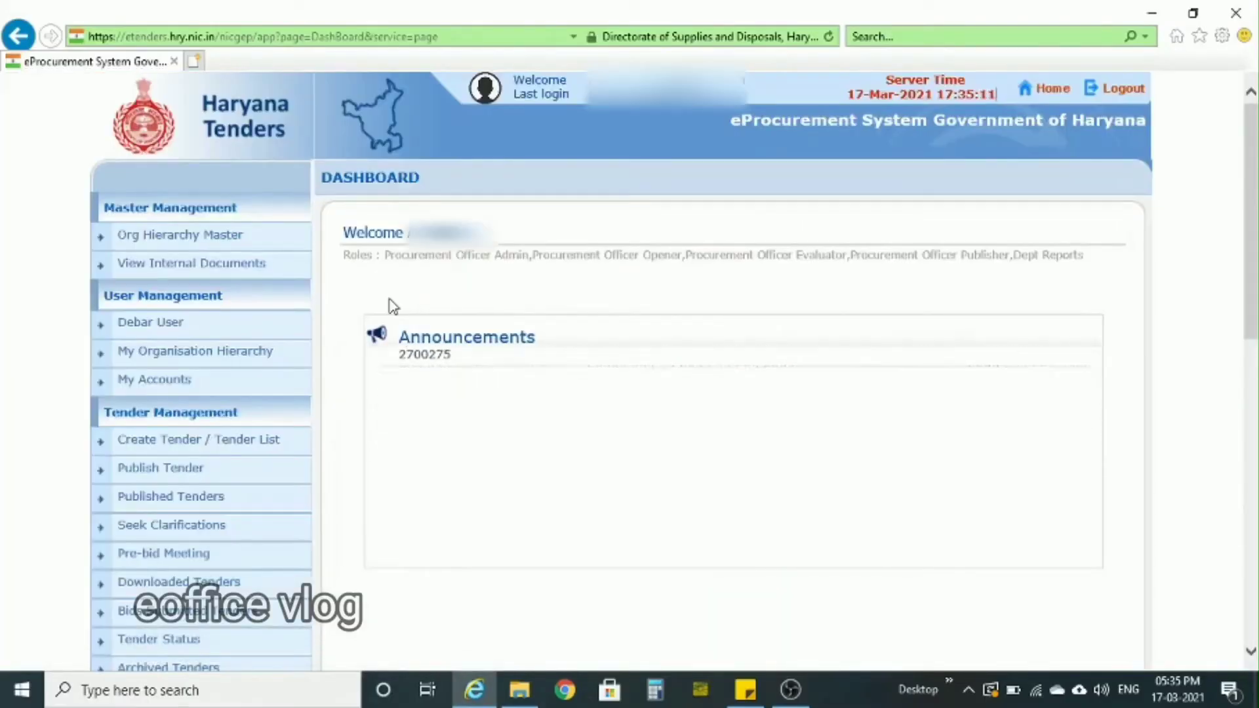
- Open the Create Tender / Tender List page and start a new call for tender
scroll(393, 306, down, 1)
scroll(393, 306, down, 1)
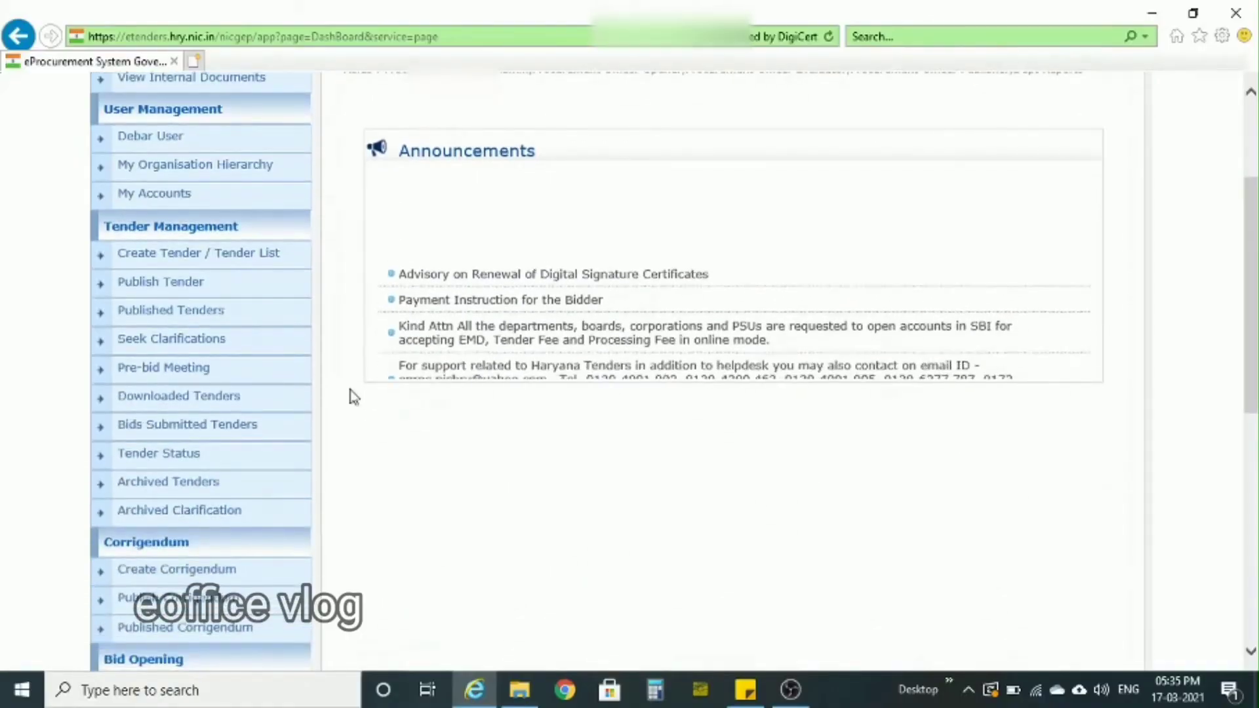
scroll(354, 397, down, 3)
scroll(354, 397, down, 2)
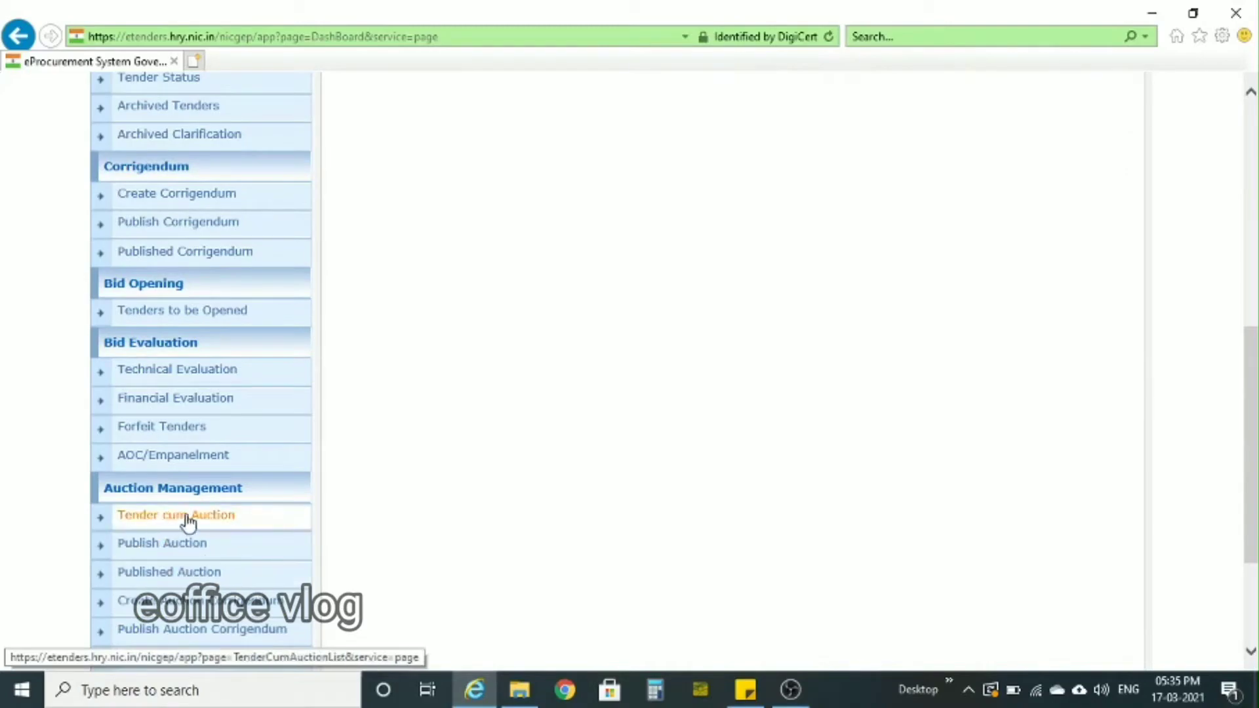
scroll(340, 461, up, 5)
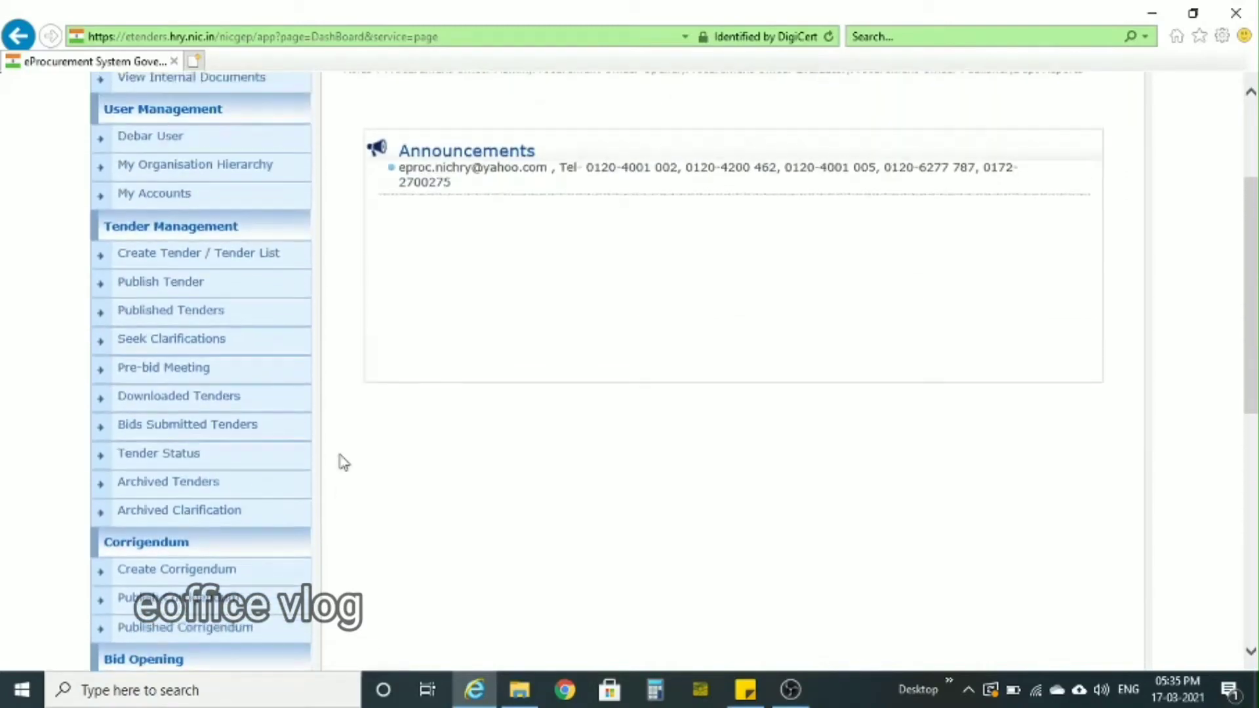
click(210, 255)
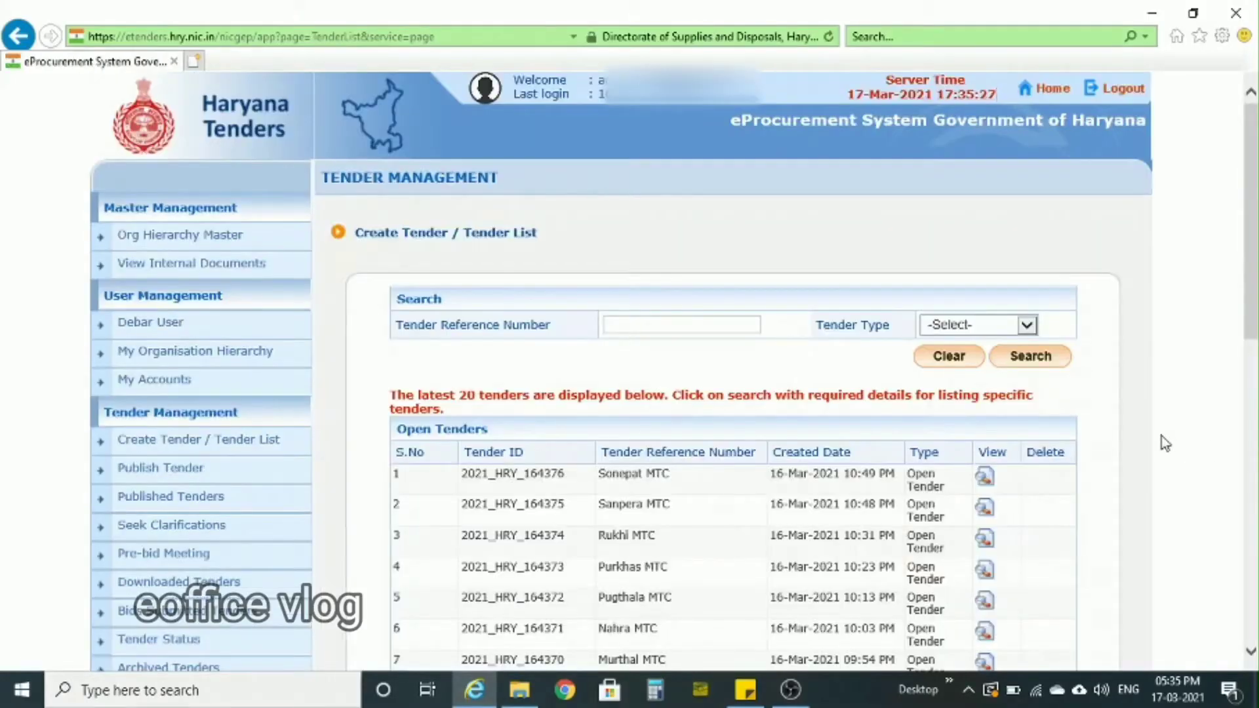
scroll(1162, 435, down, 10)
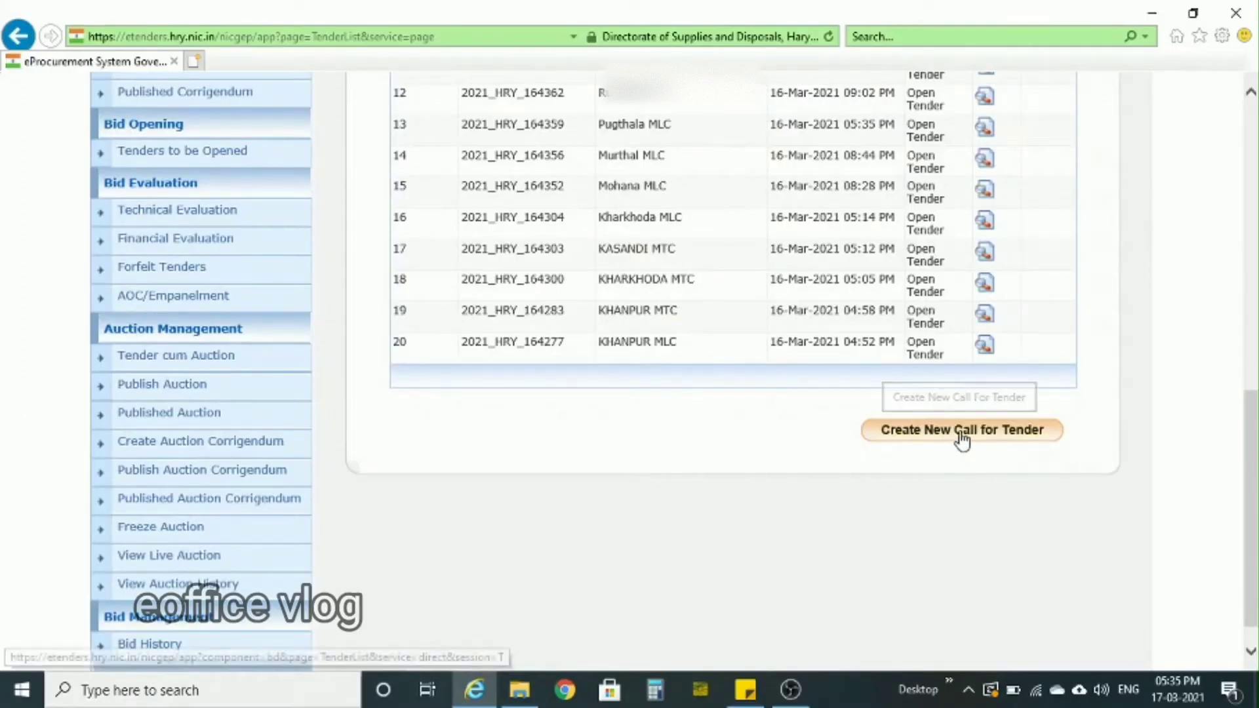
click(962, 433)
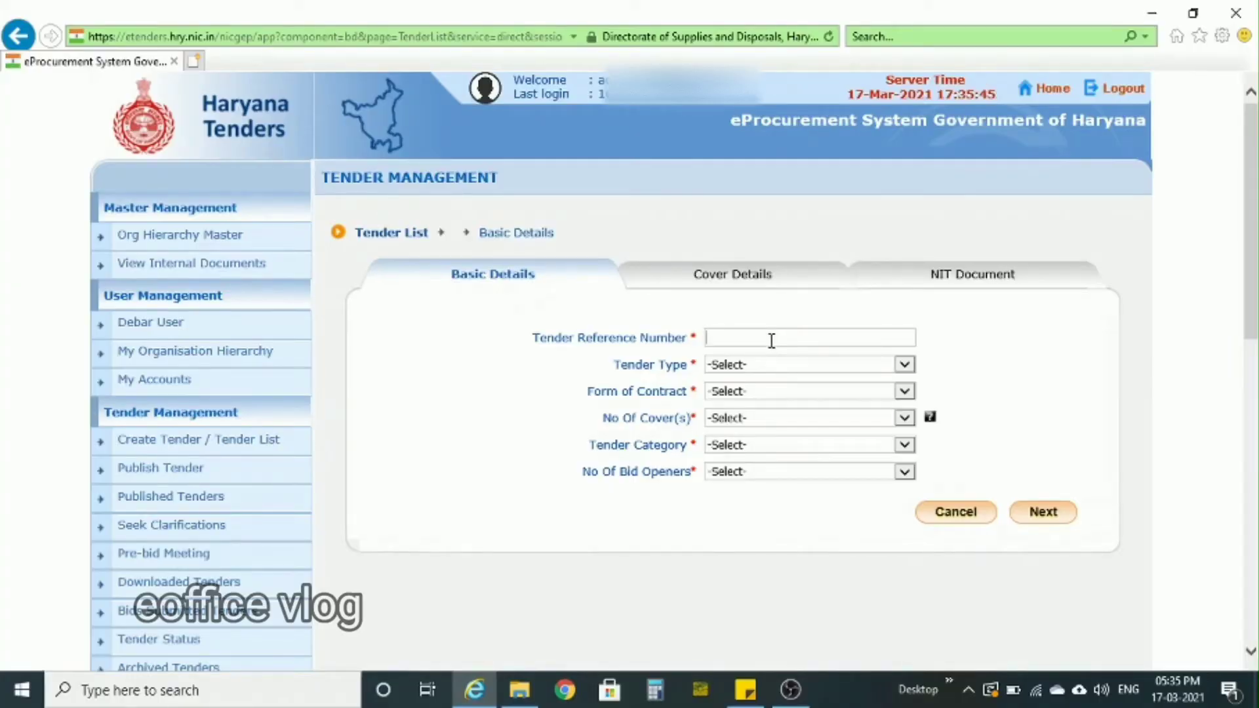
- Submit the basic details with reference Damage Wheat Auction, type Auction, contract form Tender cum Auction, 2 covers, category Goods and 2 Of 3 bid openers
text(Damage Wheat Auction)
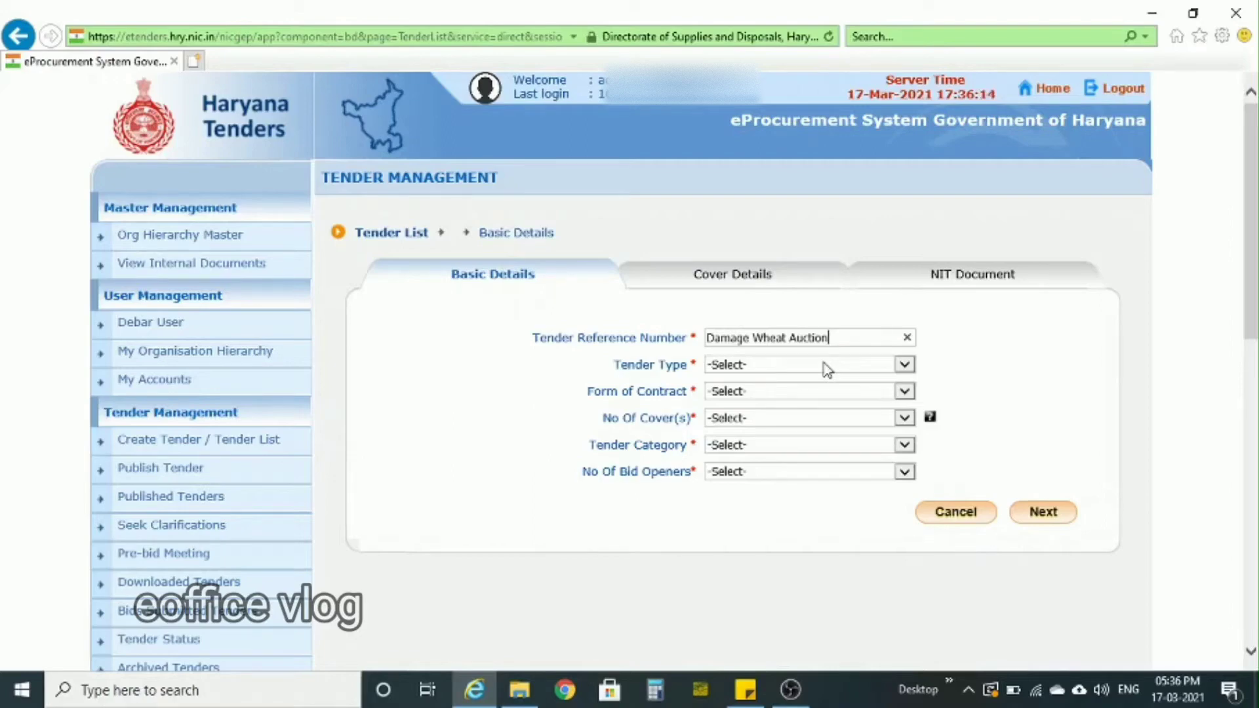
click(827, 370)
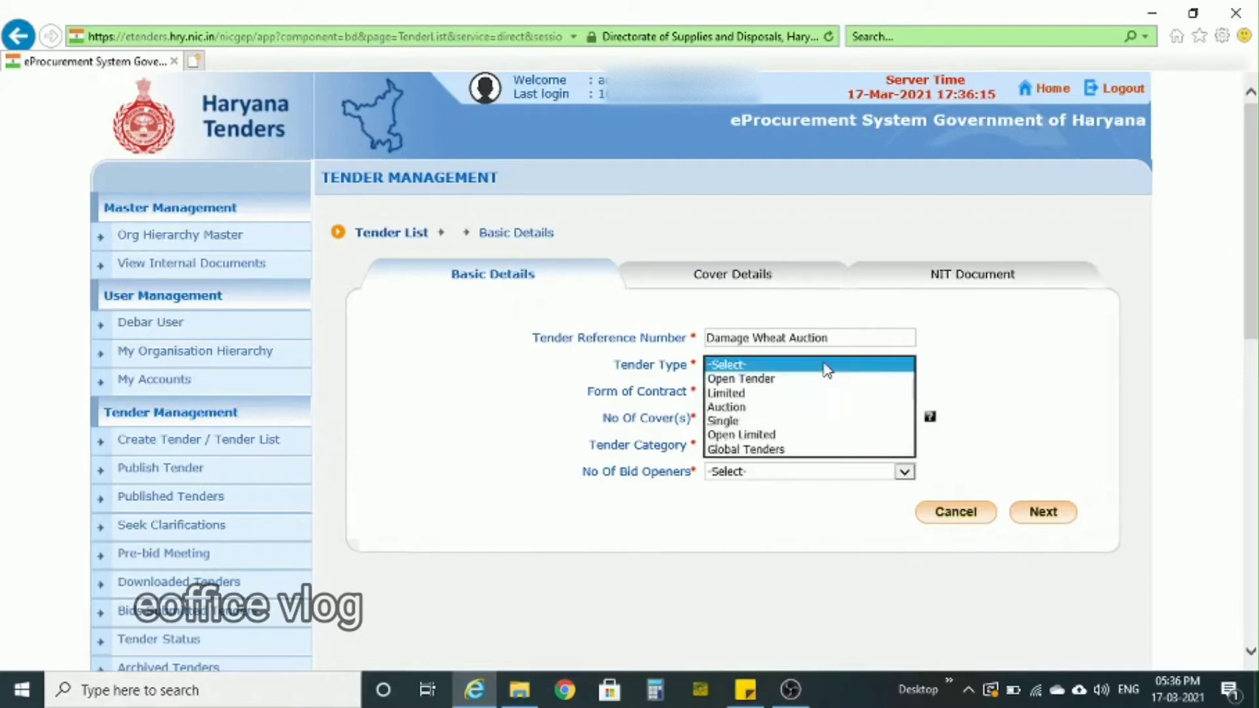
click(726, 406)
click(785, 392)
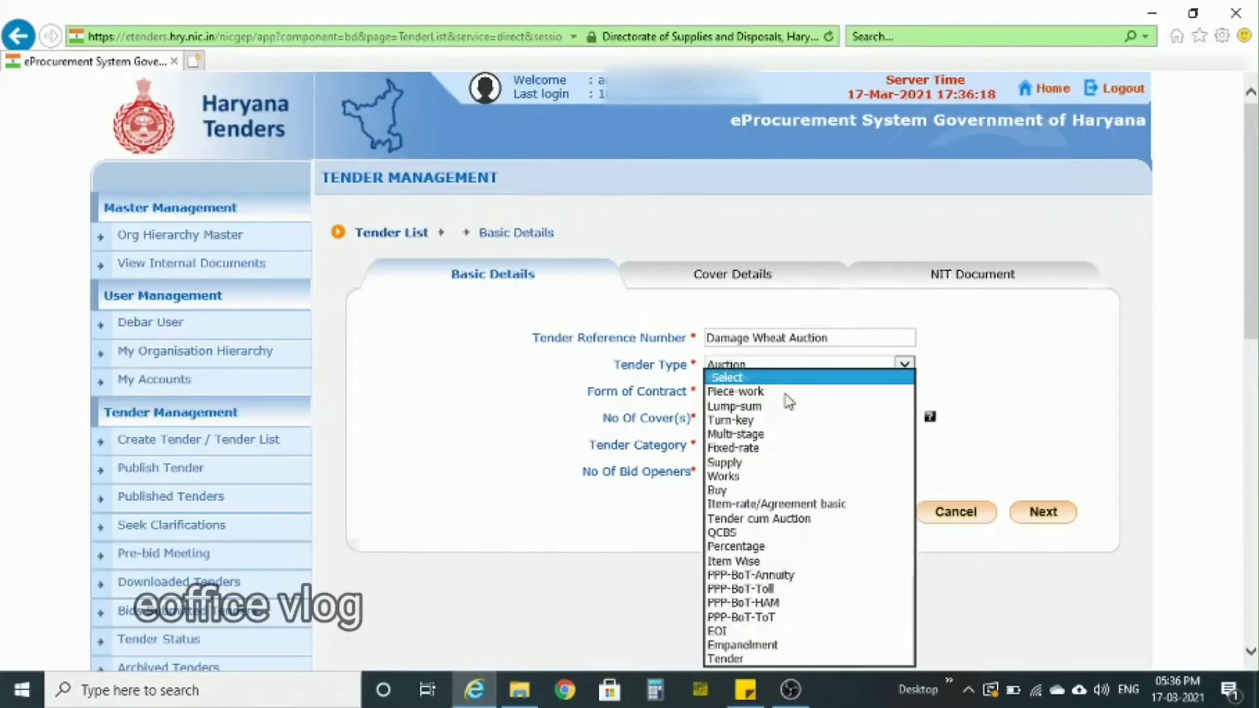
click(752, 518)
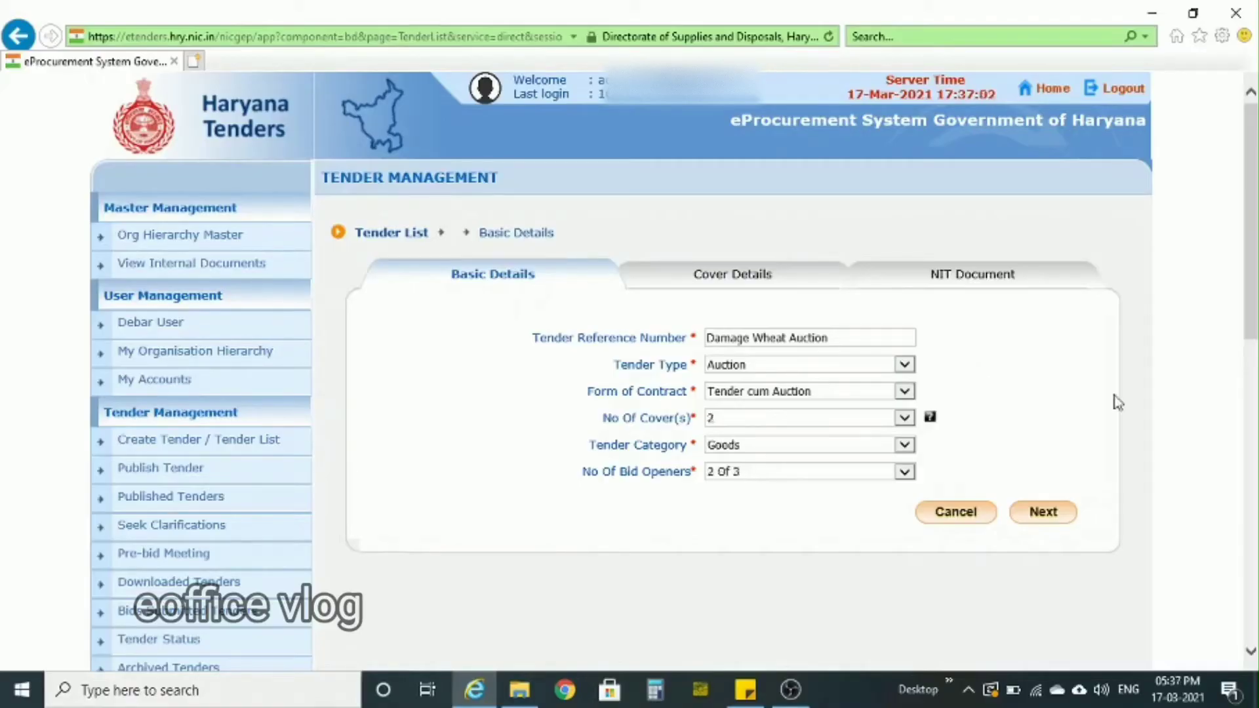
click(1043, 512)
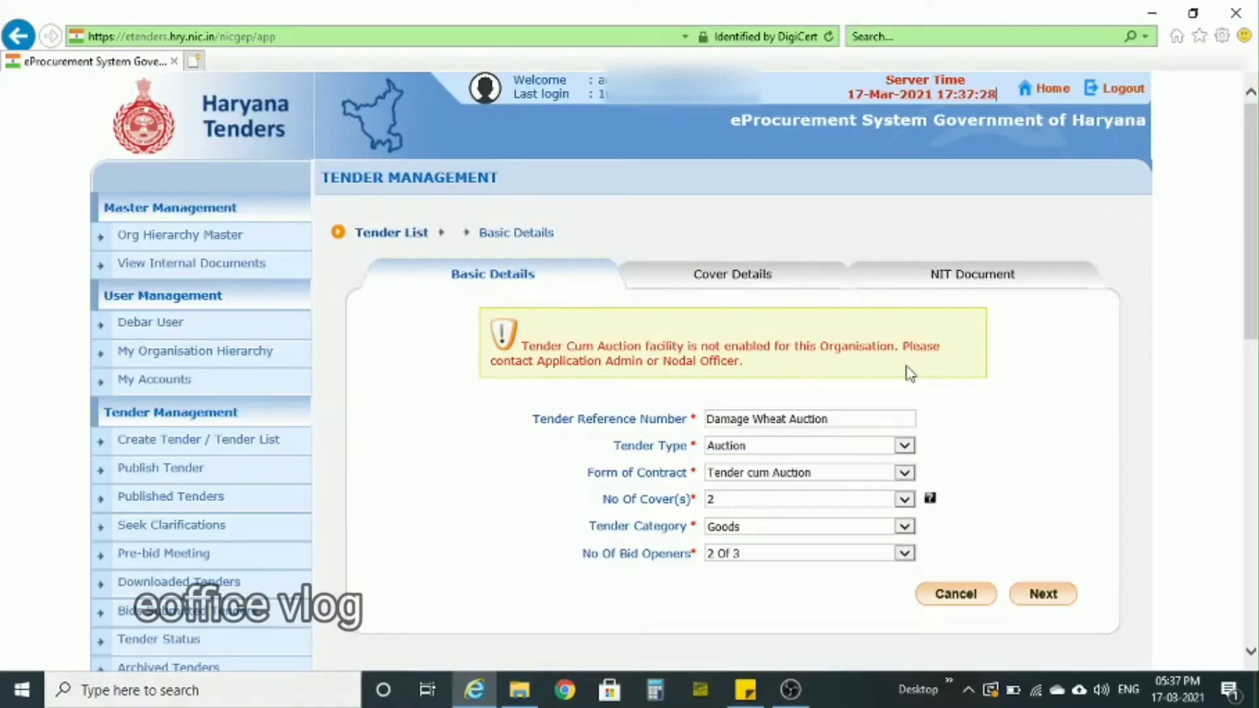
- Change the tender type to Open Tender and the form of contract to Tender in the basic details
scroll(909, 374, down, 2)
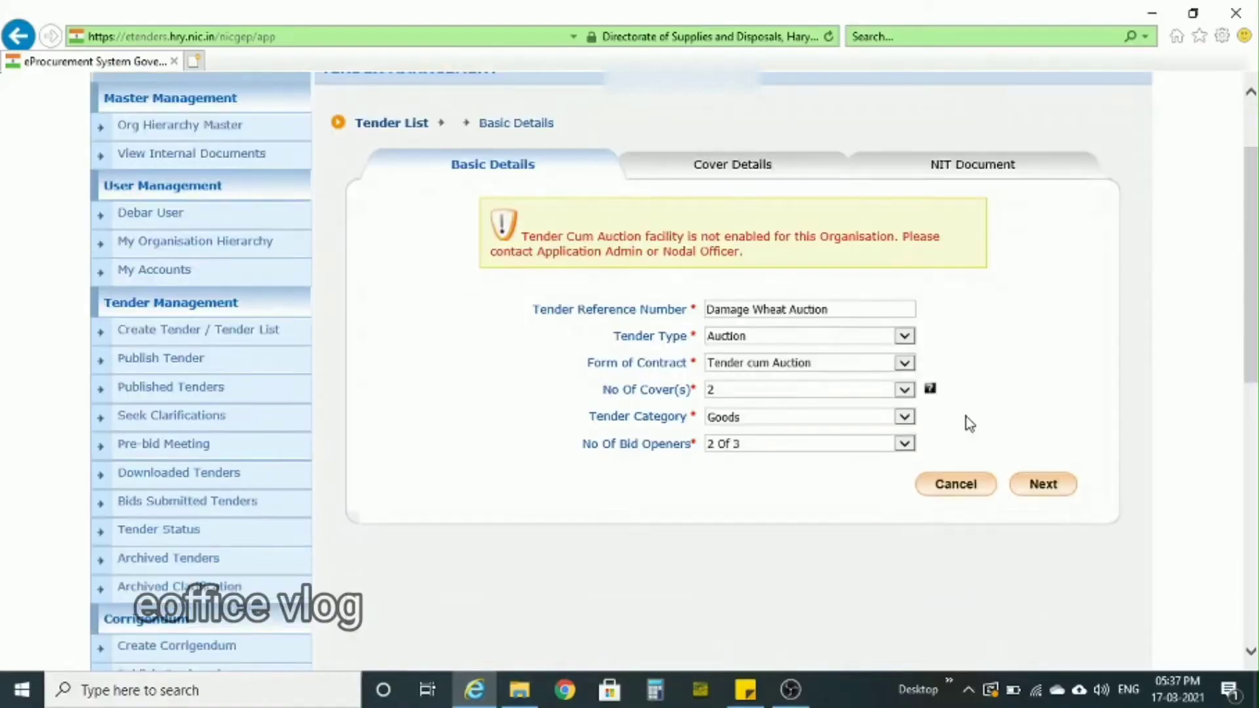
click(906, 337)
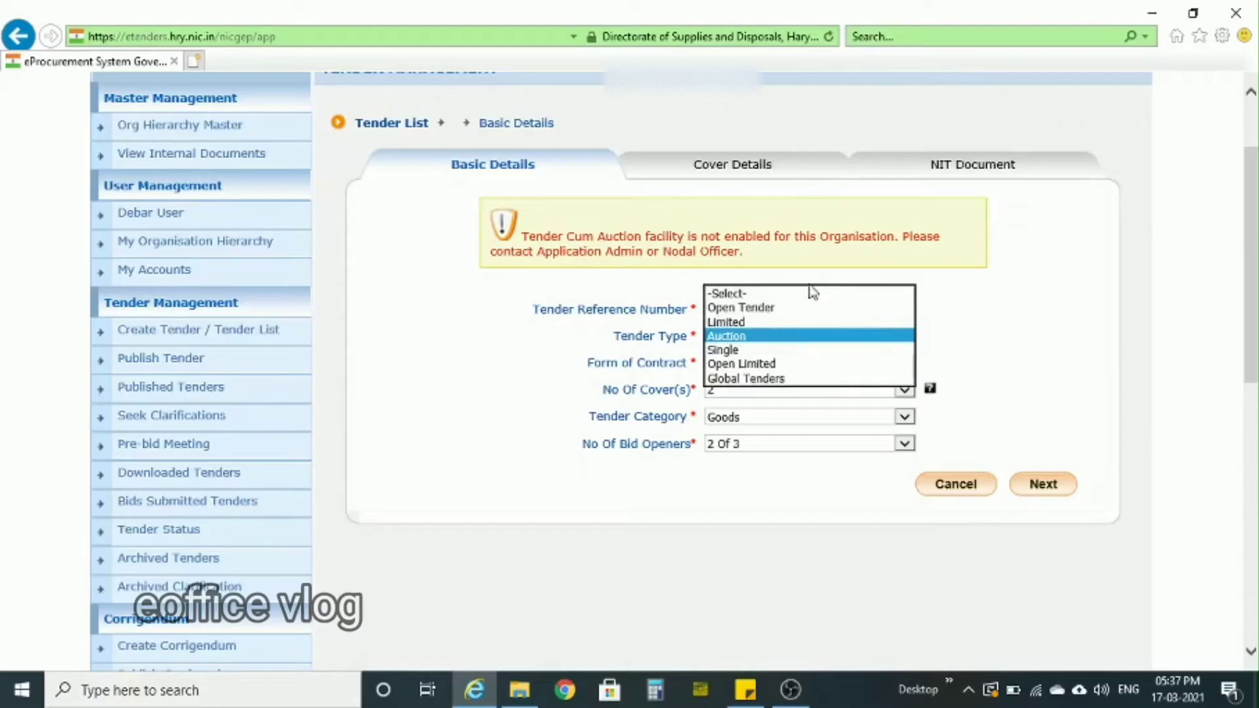
click(767, 308)
click(843, 367)
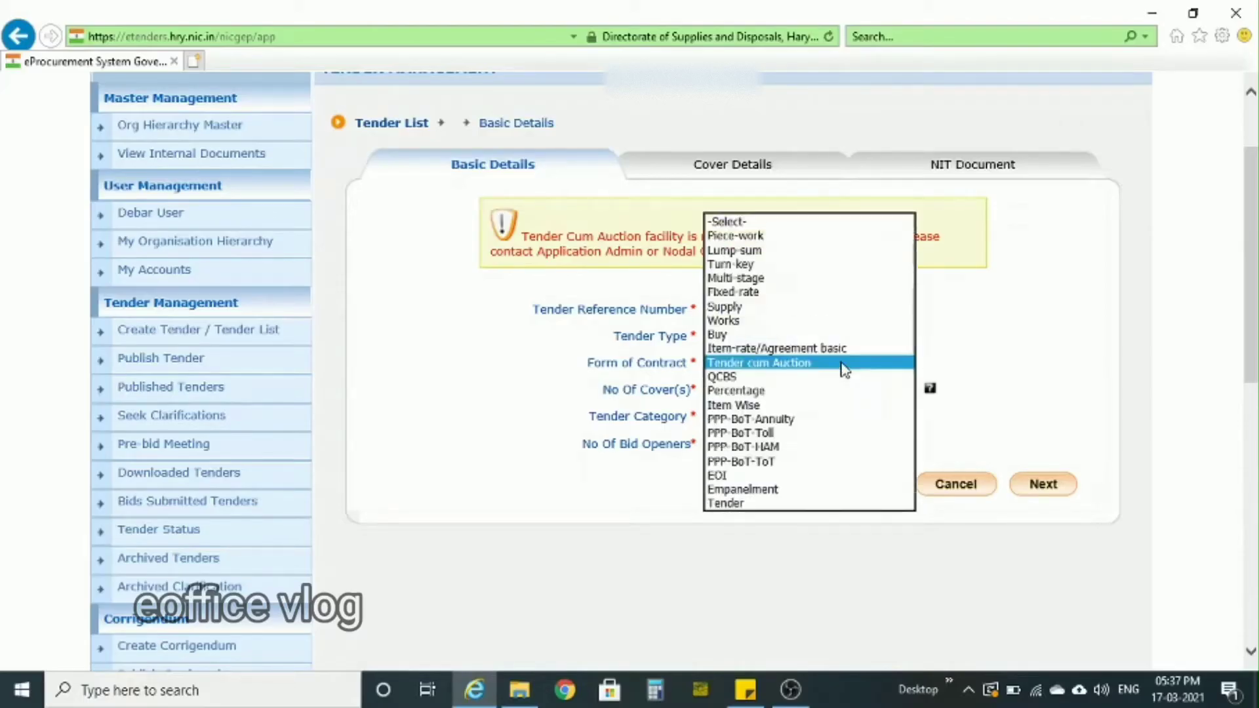
click(743, 503)
click(909, 367)
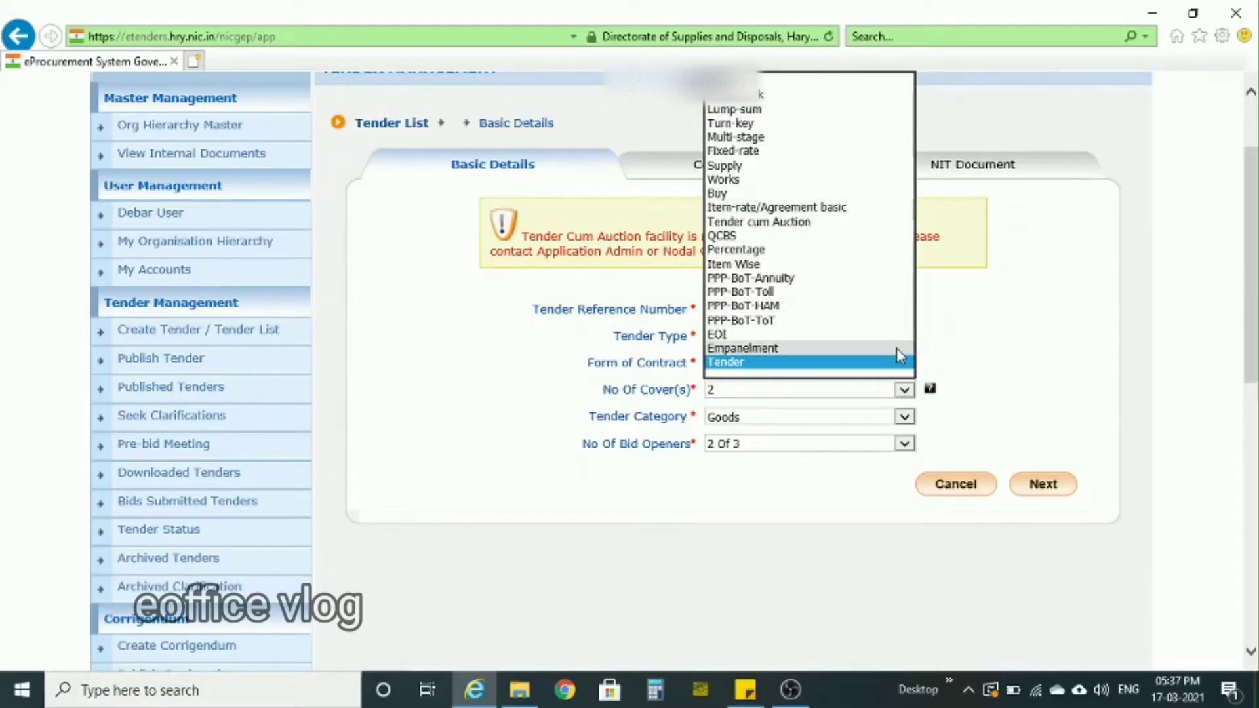
click(975, 336)
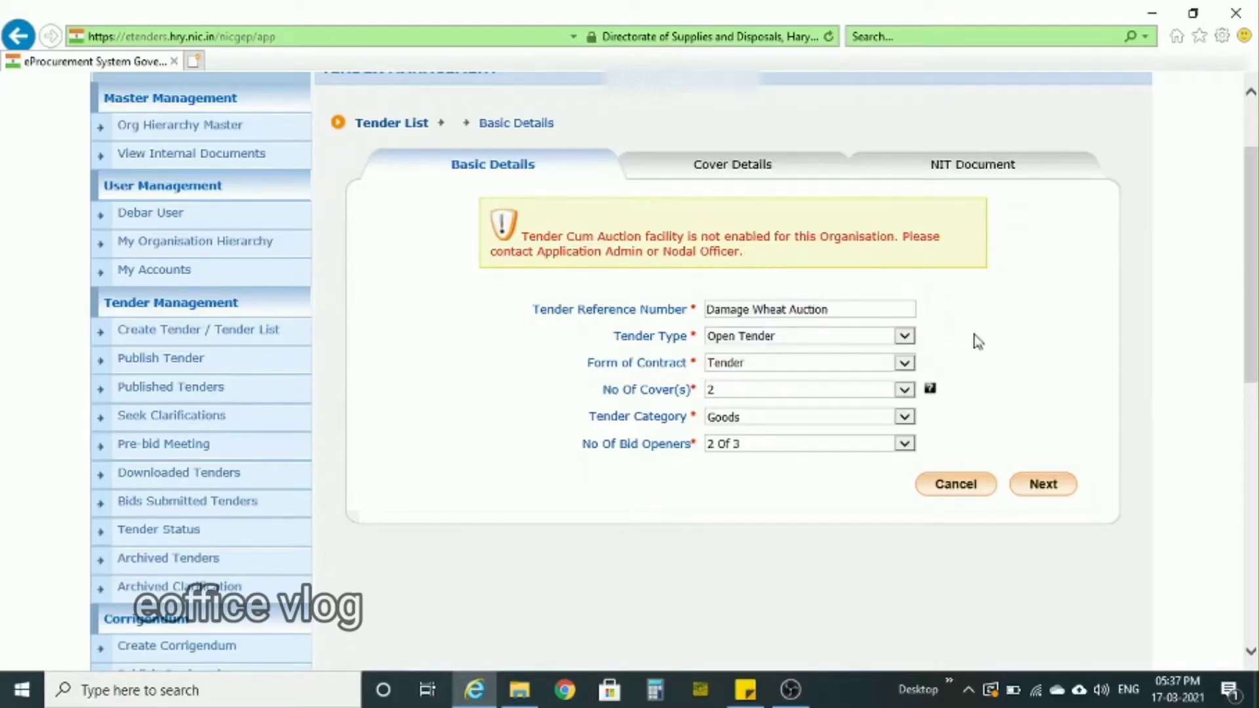
- Review the available numbers of covers and read the help on what each cover number means
click(904, 392)
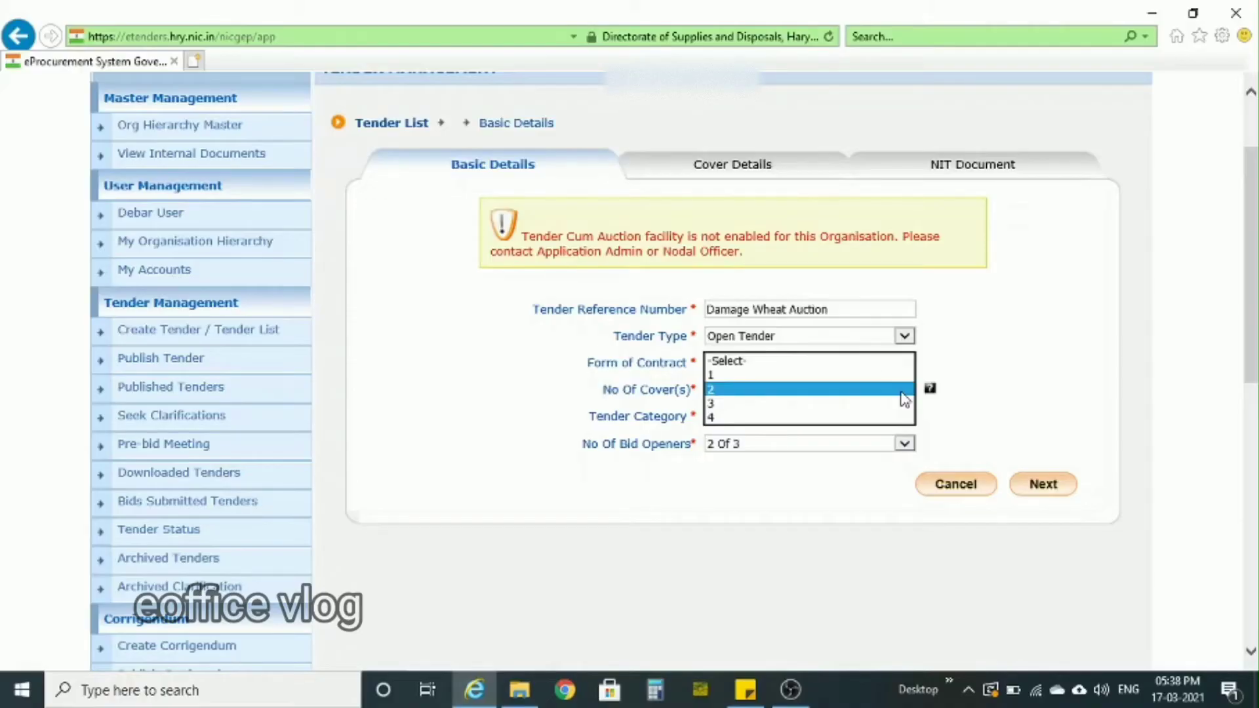
click(969, 319)
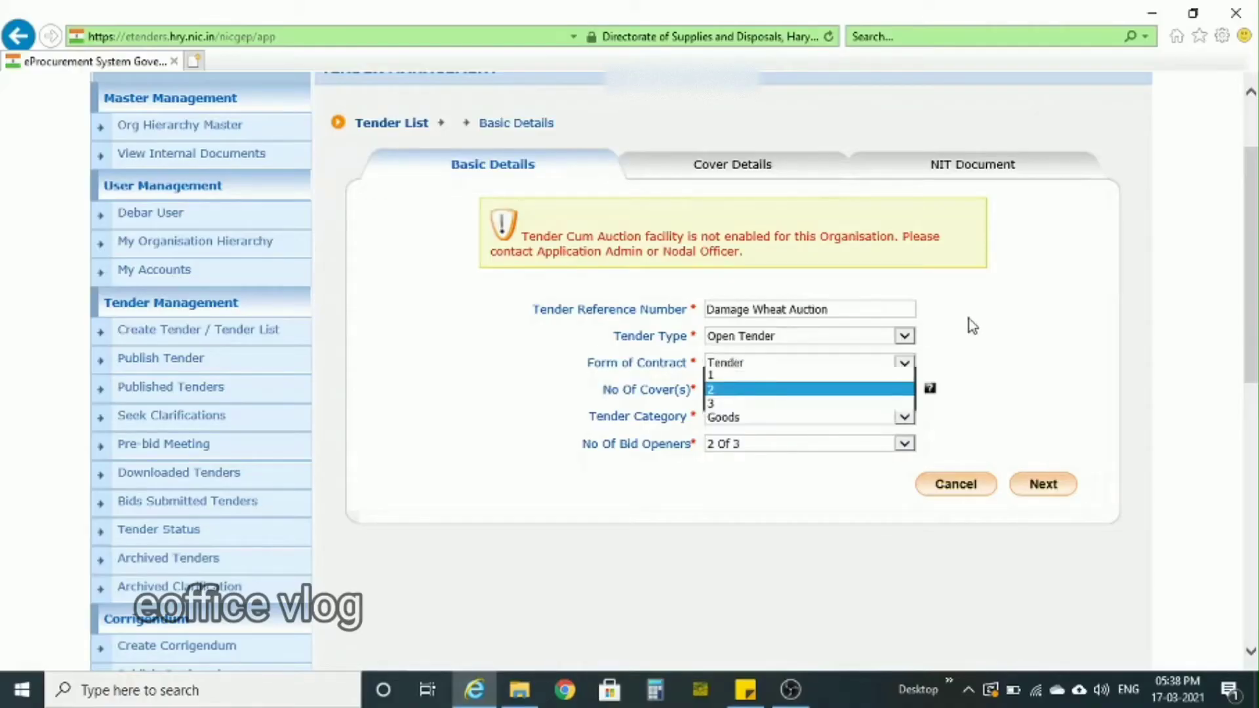
click(930, 389)
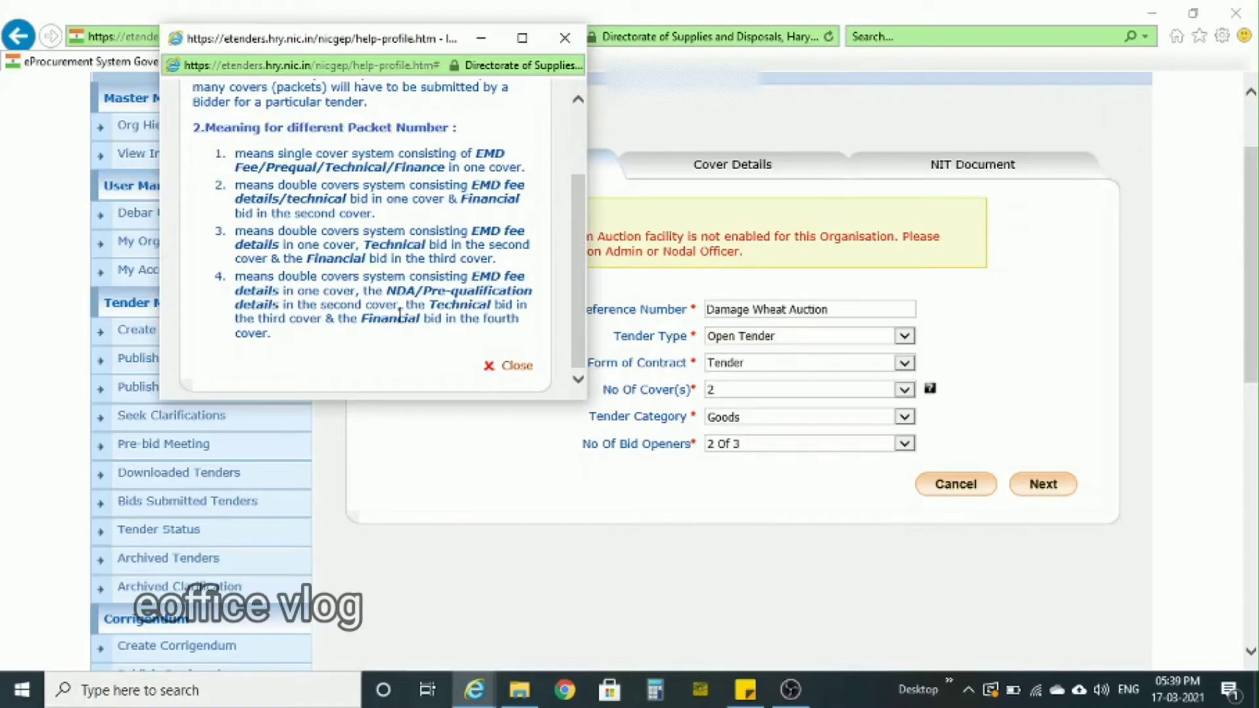
click(519, 371)
- Keep category Goods and 2 Of 3 bid openers, and submit the basic details to continue to the cover details
click(904, 417)
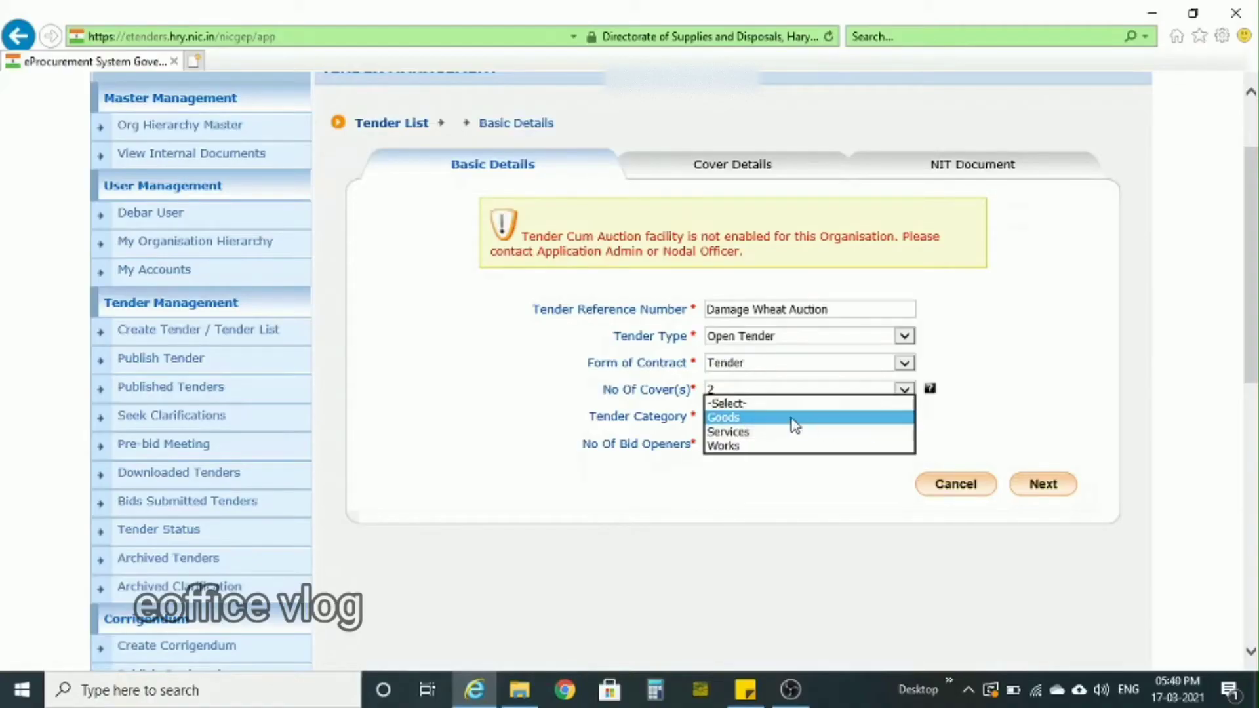
click(773, 491)
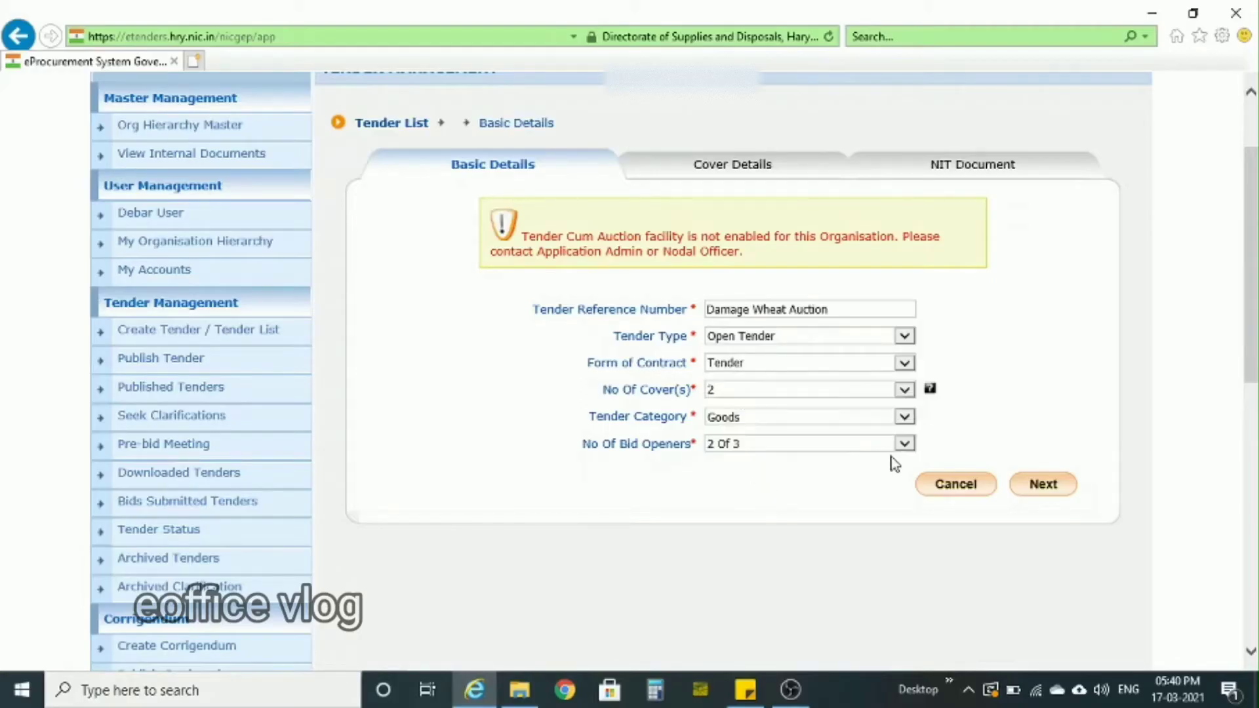
click(905, 445)
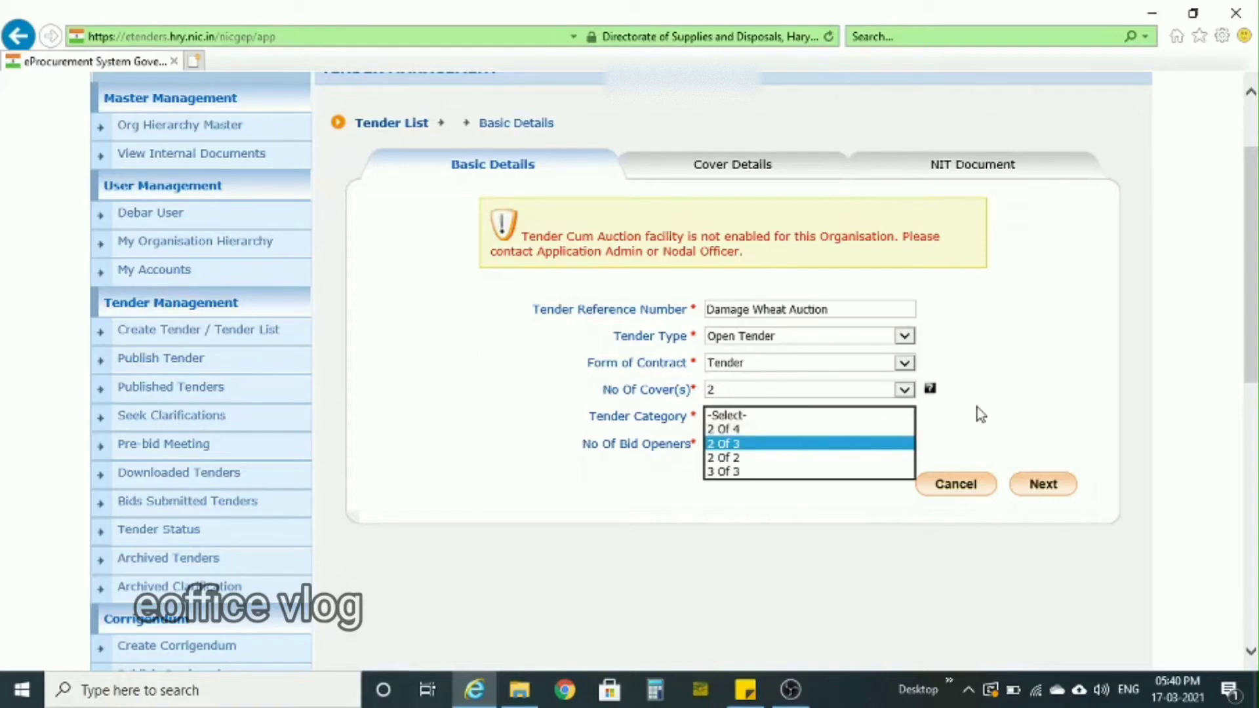
click(767, 445)
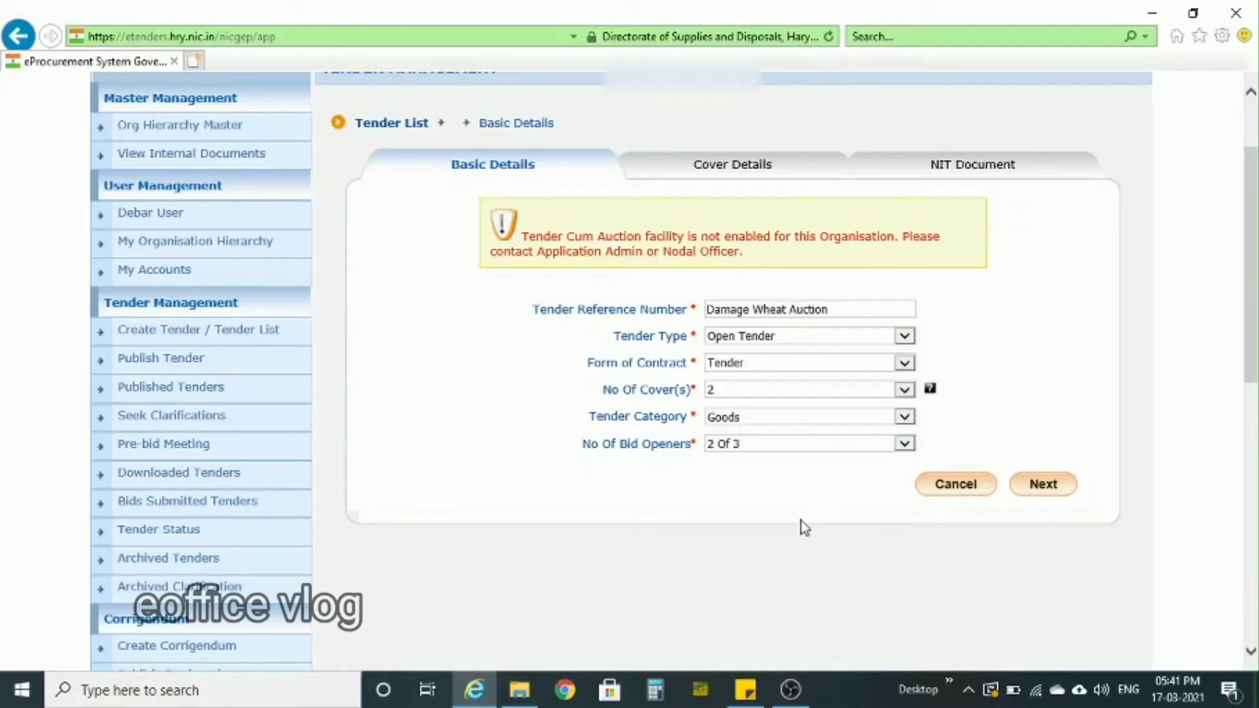
click(1051, 489)
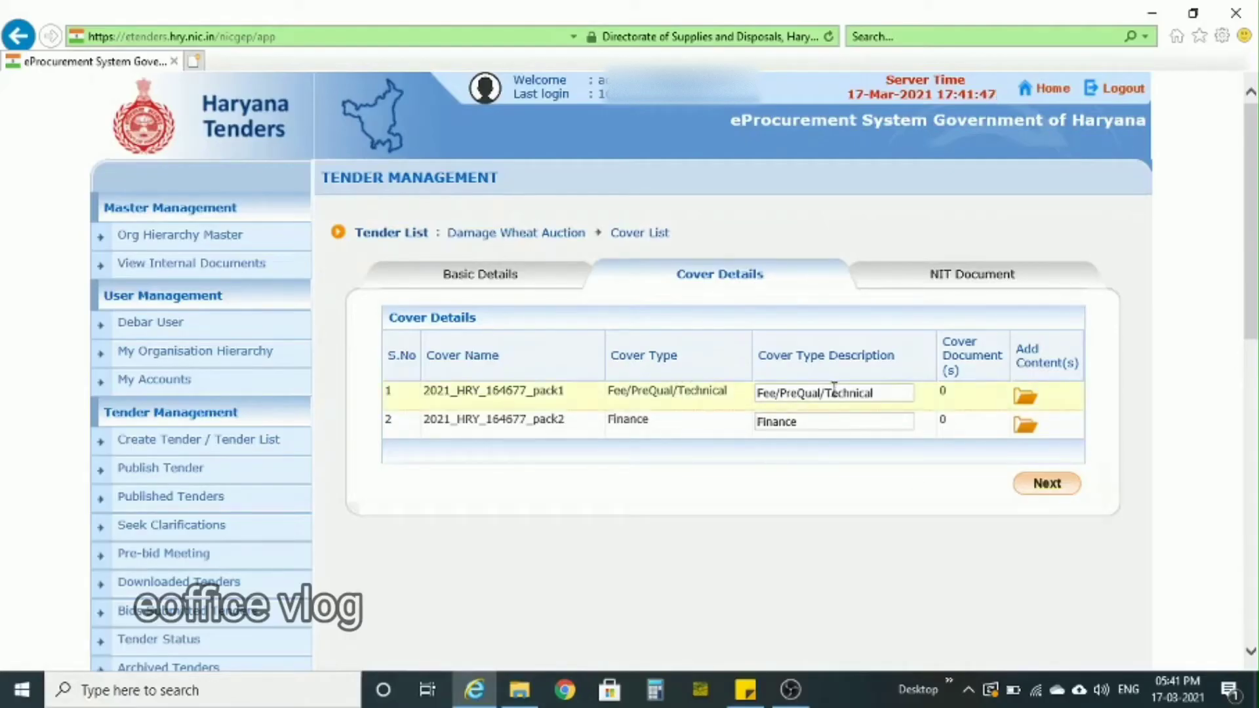
- Add a .pdf document described as FEE to the contents of the Fee/PreQual/Technical cover and save it
click(1026, 399)
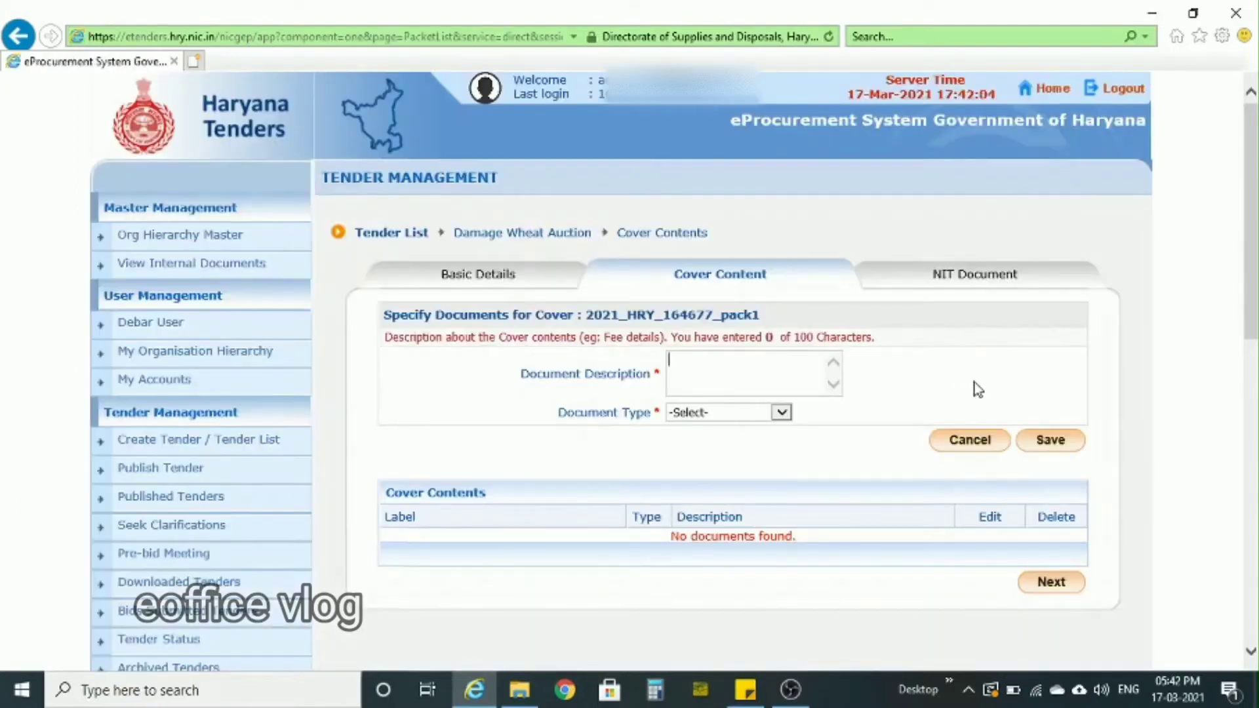
text(FR)
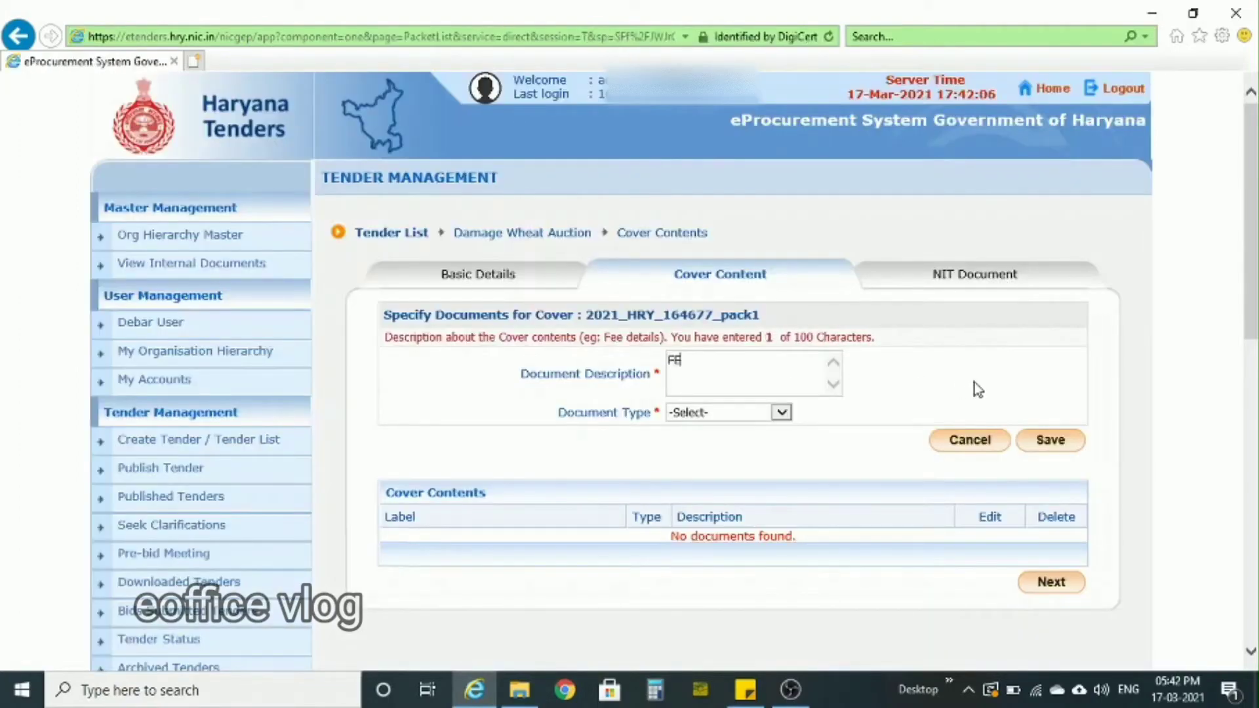
text(EE)
click(782, 412)
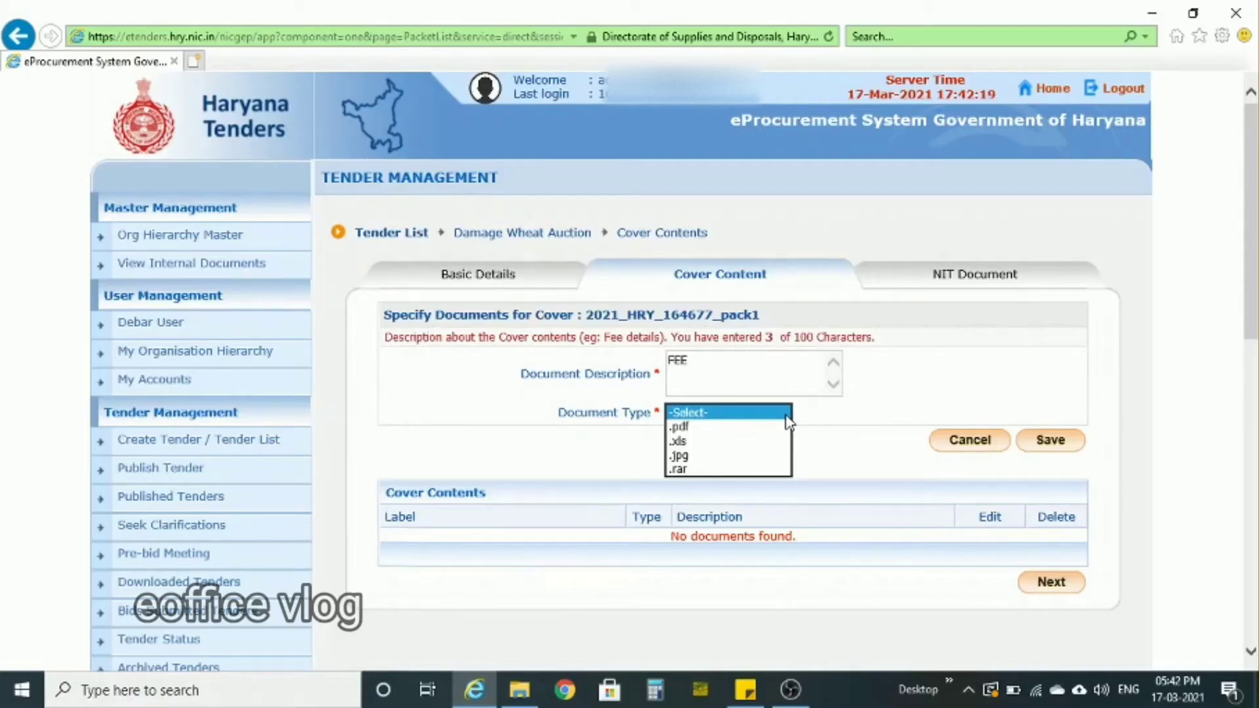
click(685, 429)
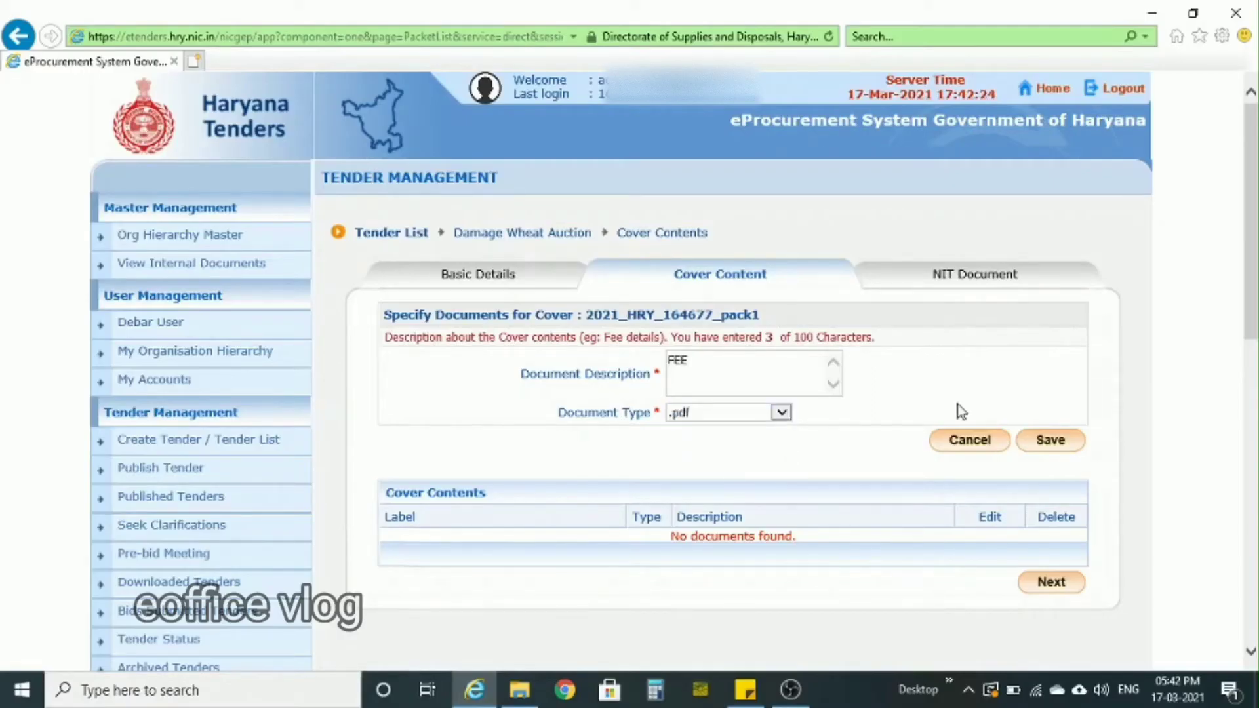
click(1051, 438)
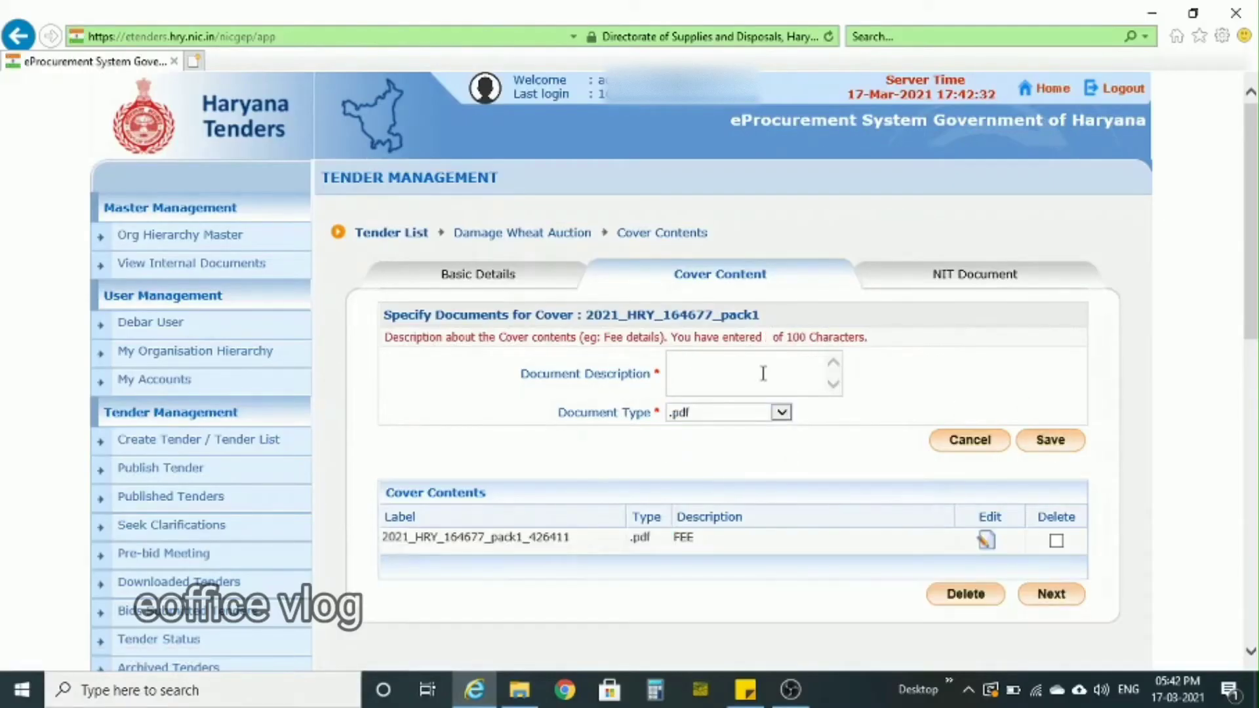
- Add a .pdf document described as Technical Bid to the same cover and save it
text(T)
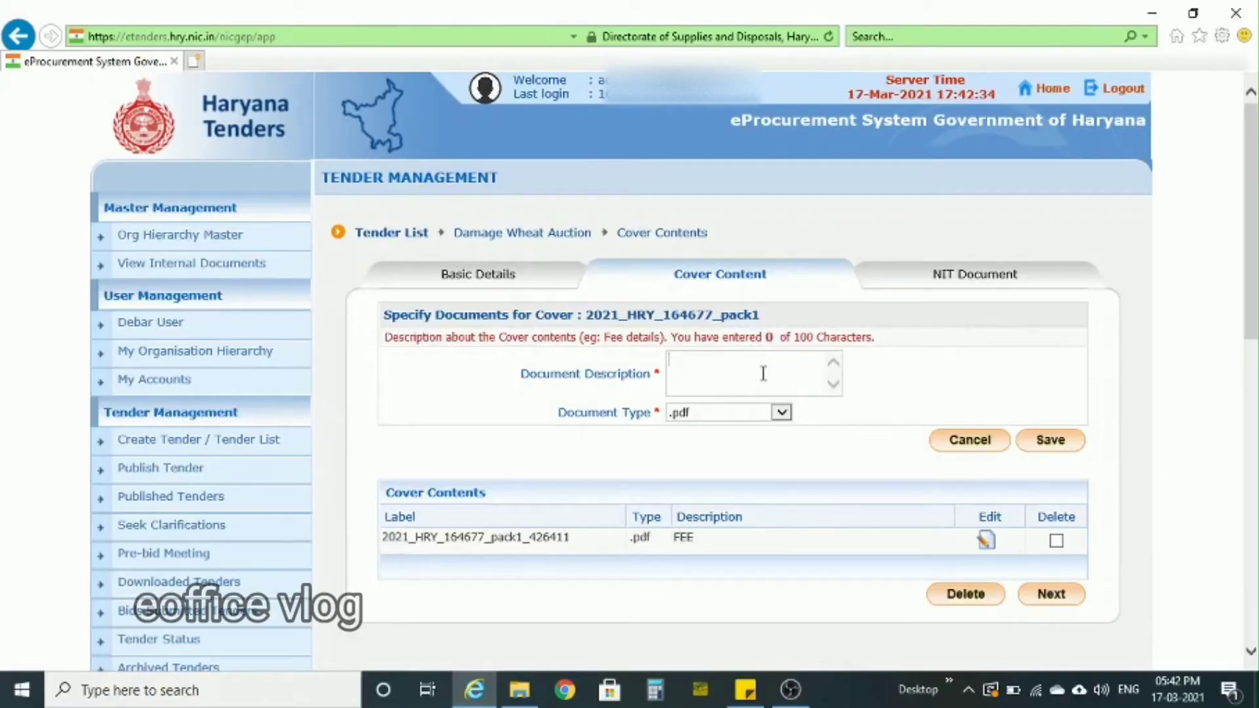
text(echnical )
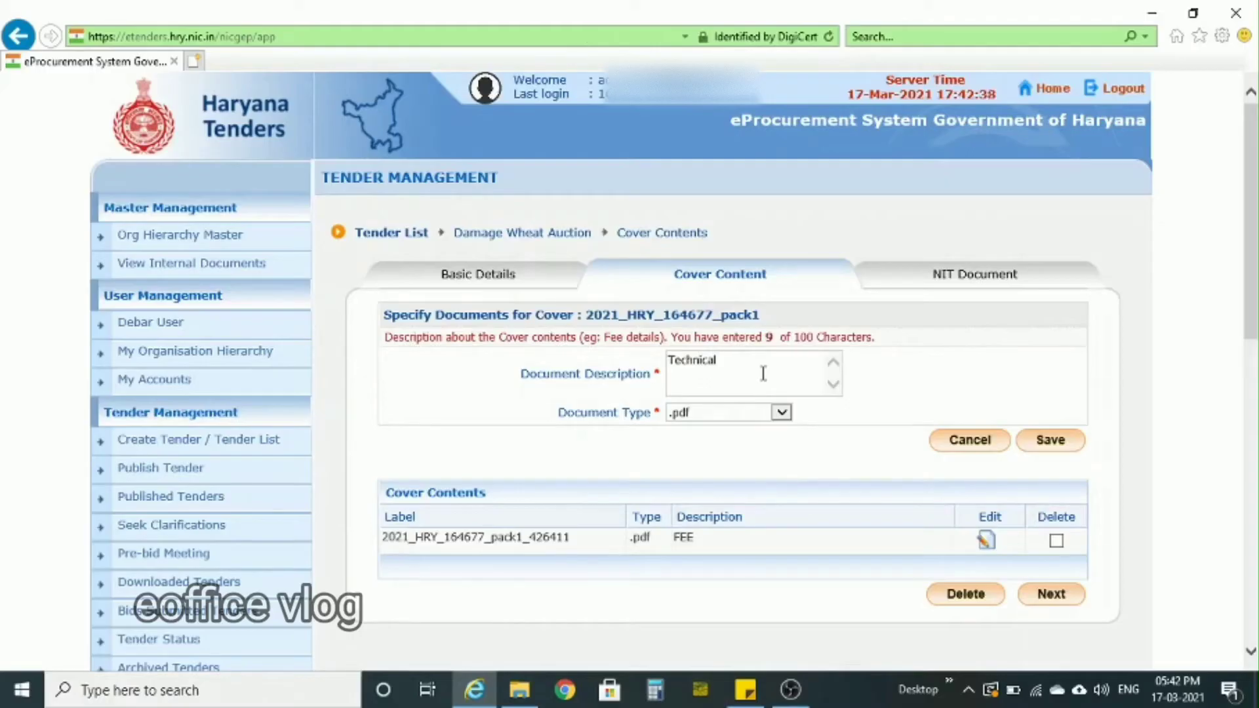
text(Bid)
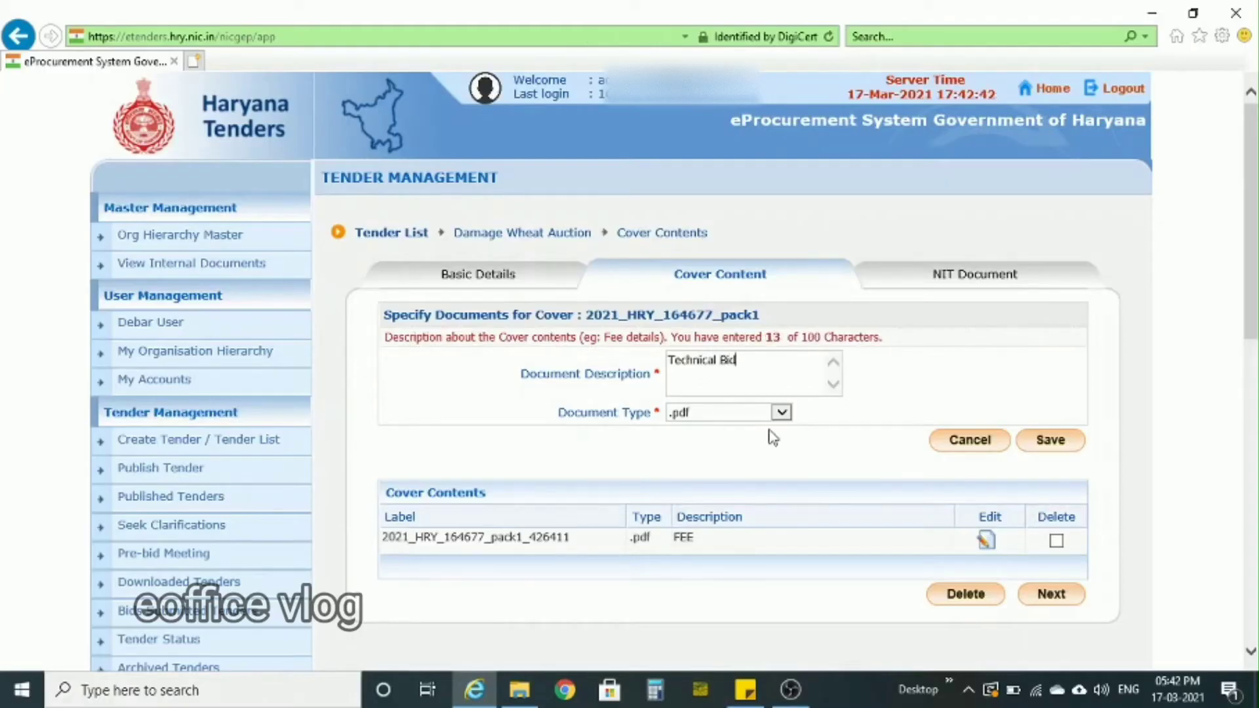
click(1071, 445)
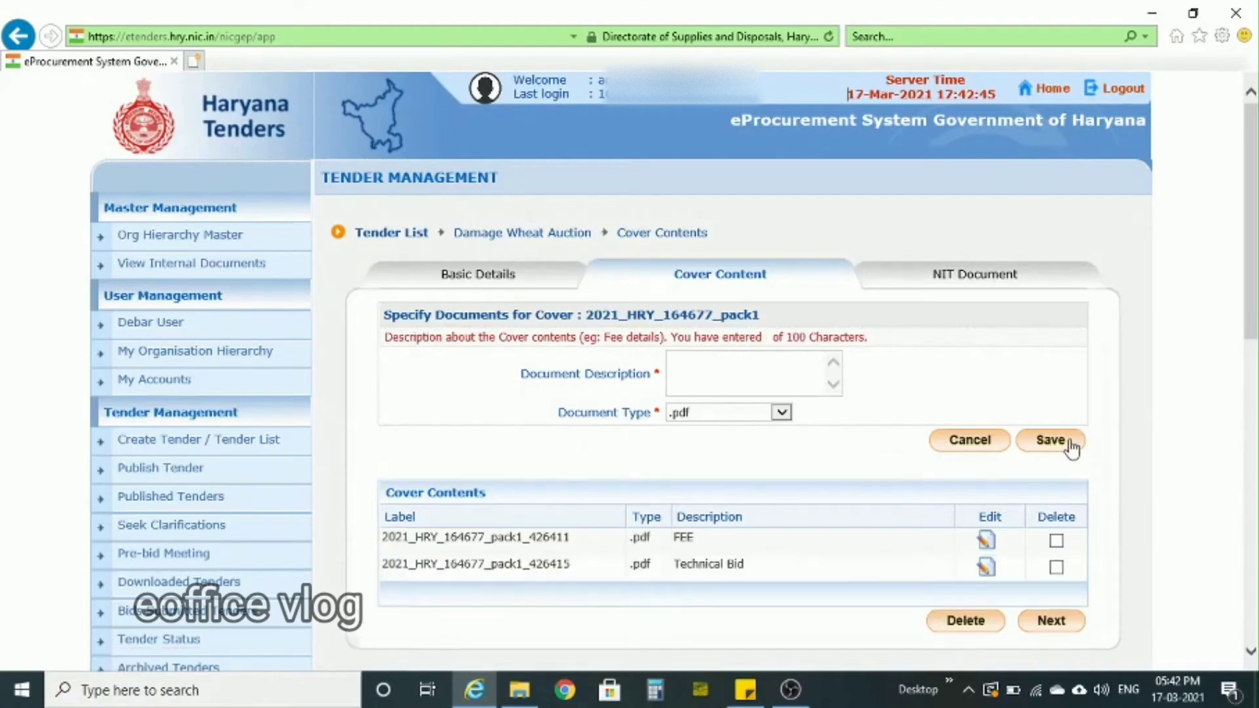
- Save an .xls document described as Checklist in the first cover and return to the cover list
click(776, 366)
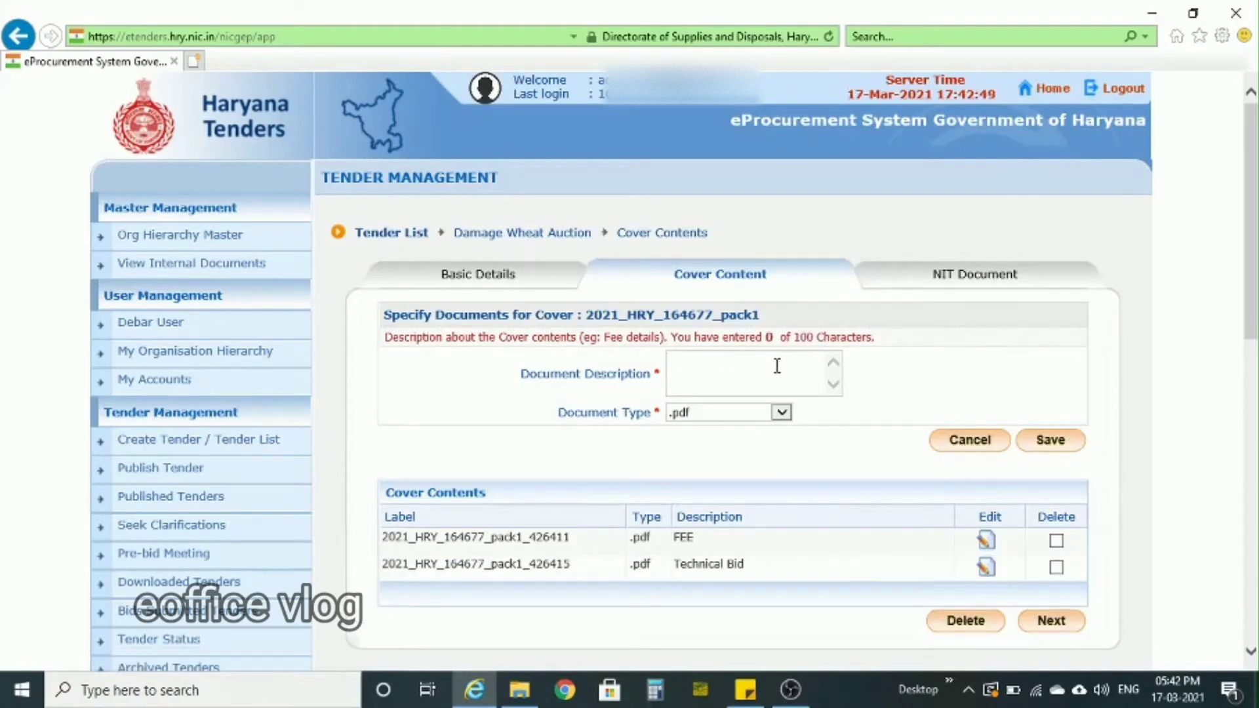
text(Checklist)
click(782, 414)
click(703, 428)
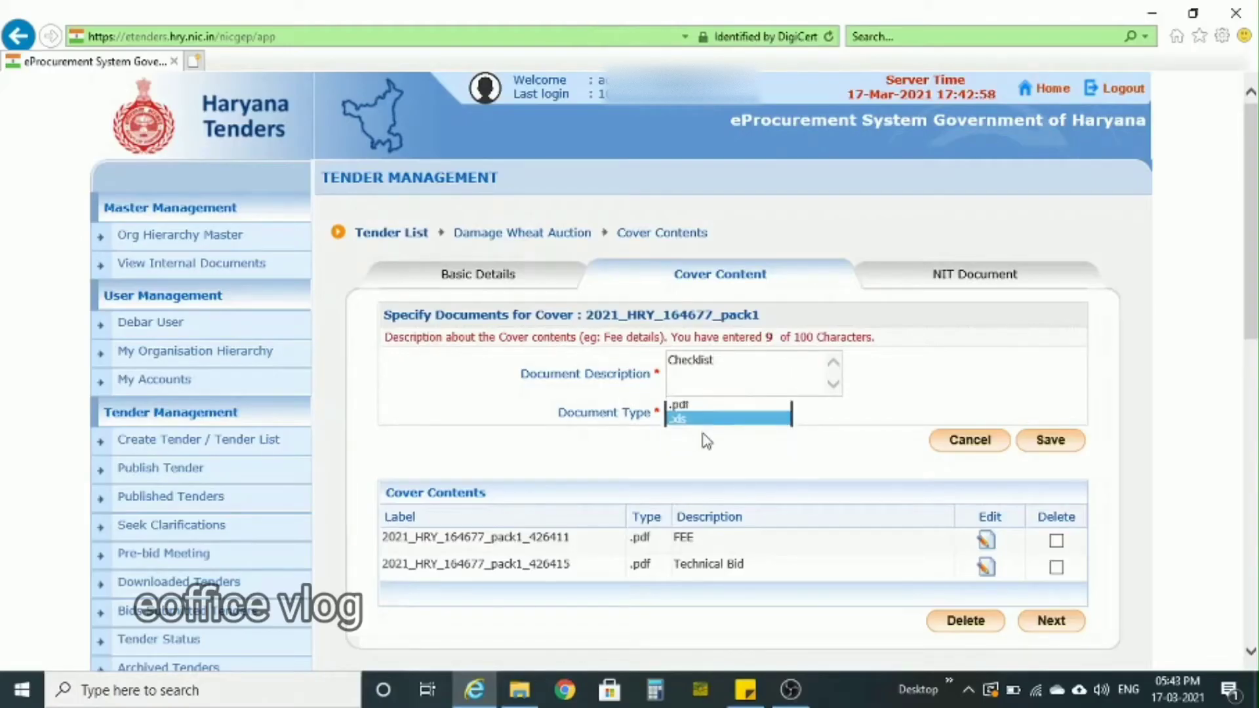
click(1066, 446)
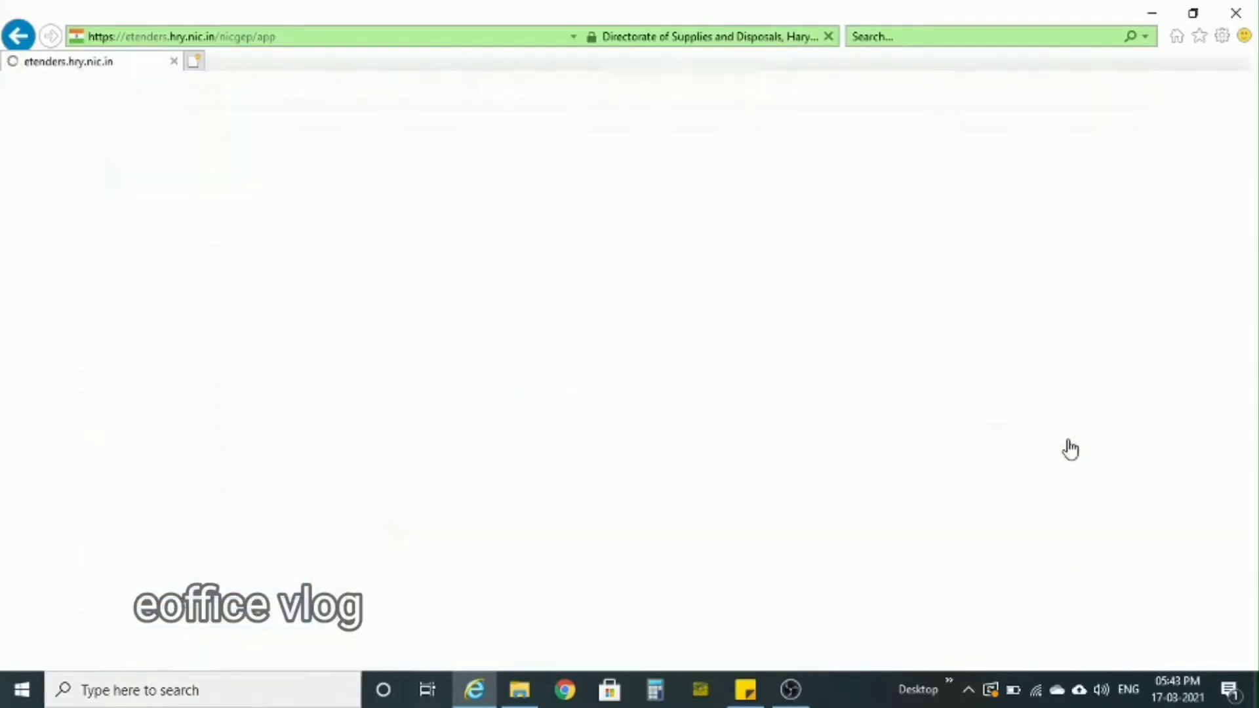
scroll(1123, 509, down, 2)
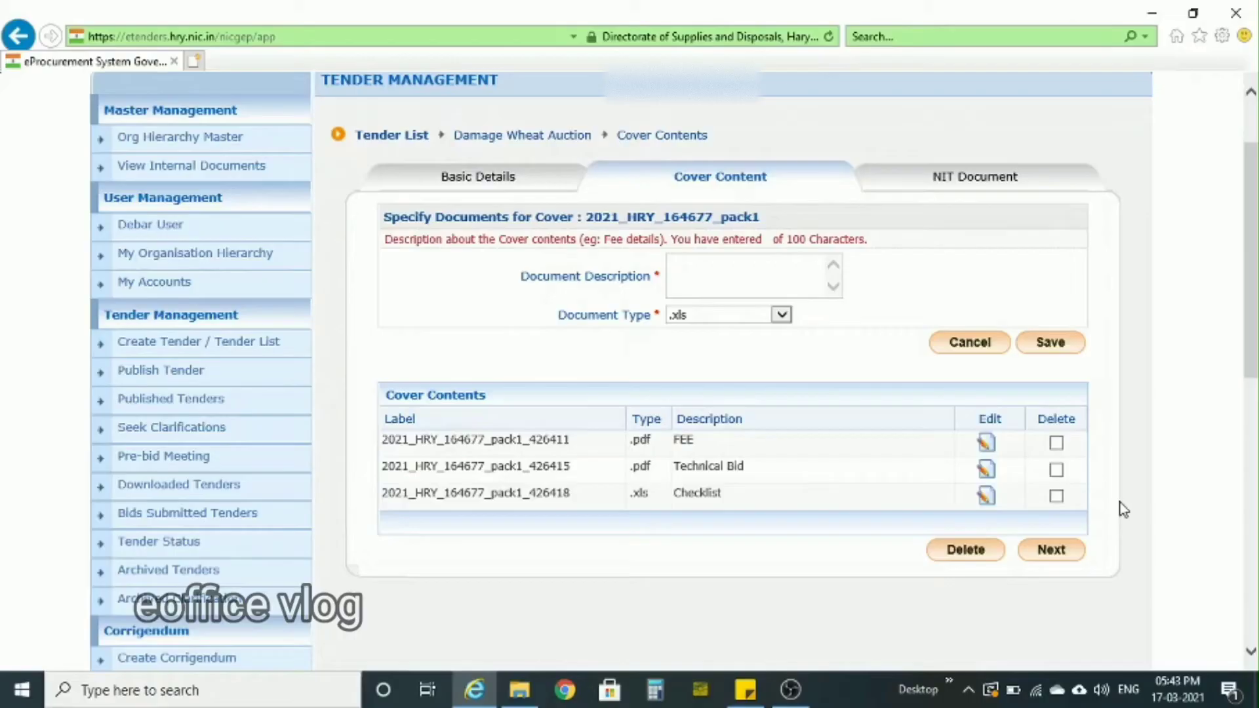
click(1047, 556)
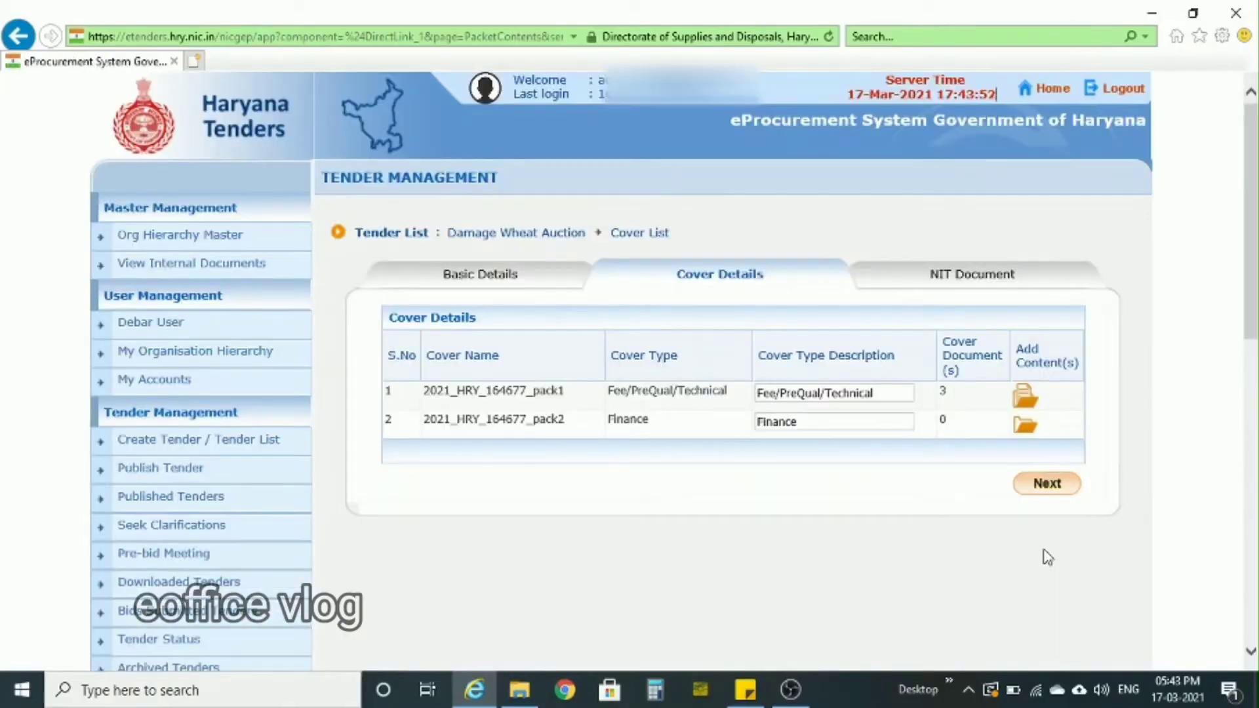
- Save an .xls document described as Financial Bid BOQ in the Finance cover and return to the cover list
click(1024, 426)
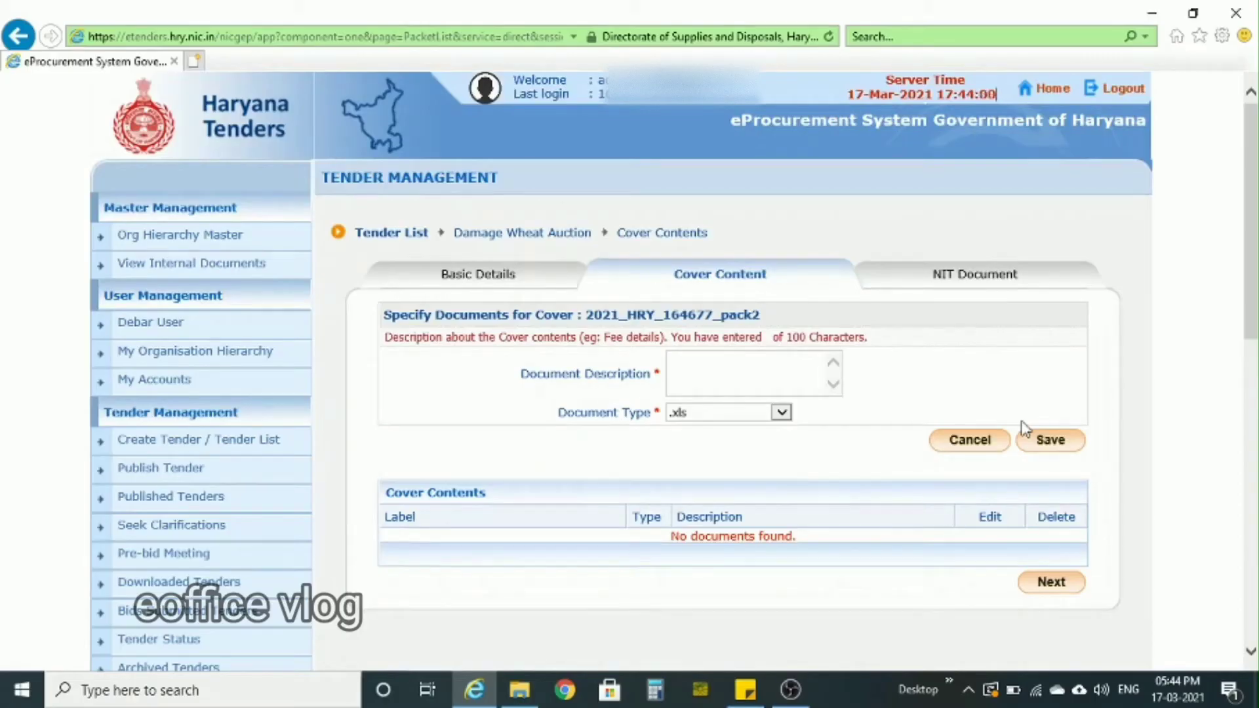
click(717, 358)
text(Financial Bi)
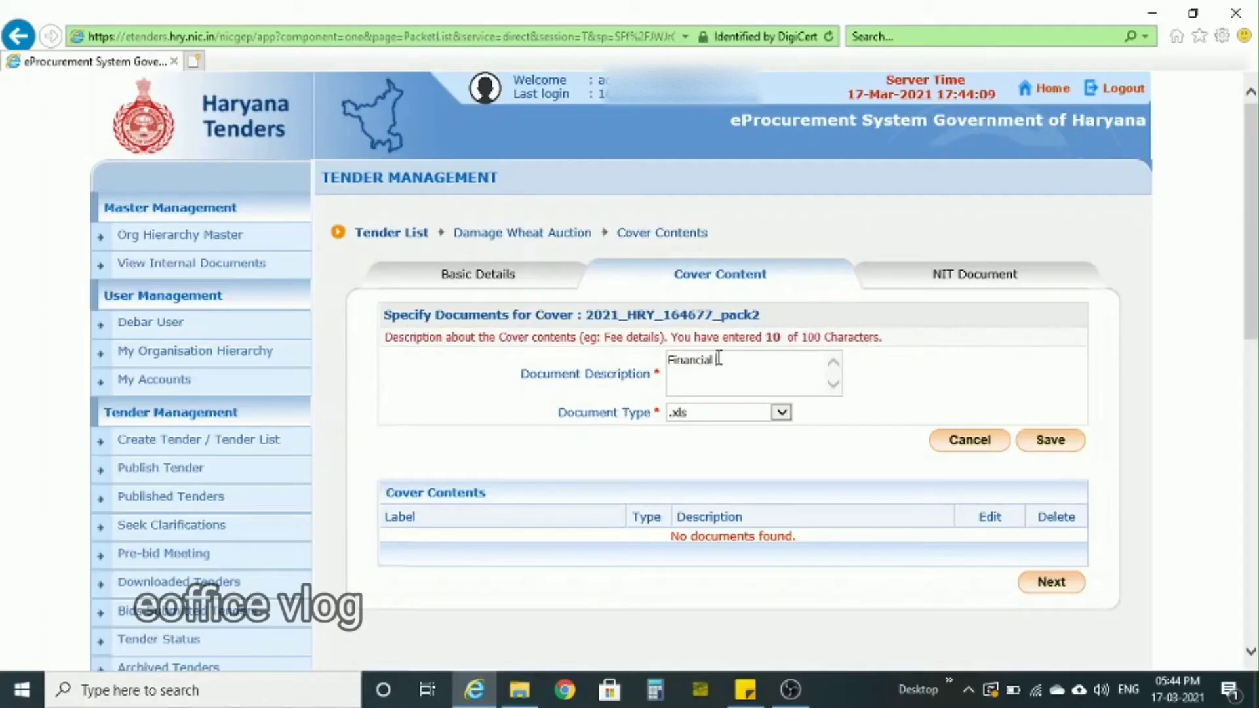
text(d BOQ)
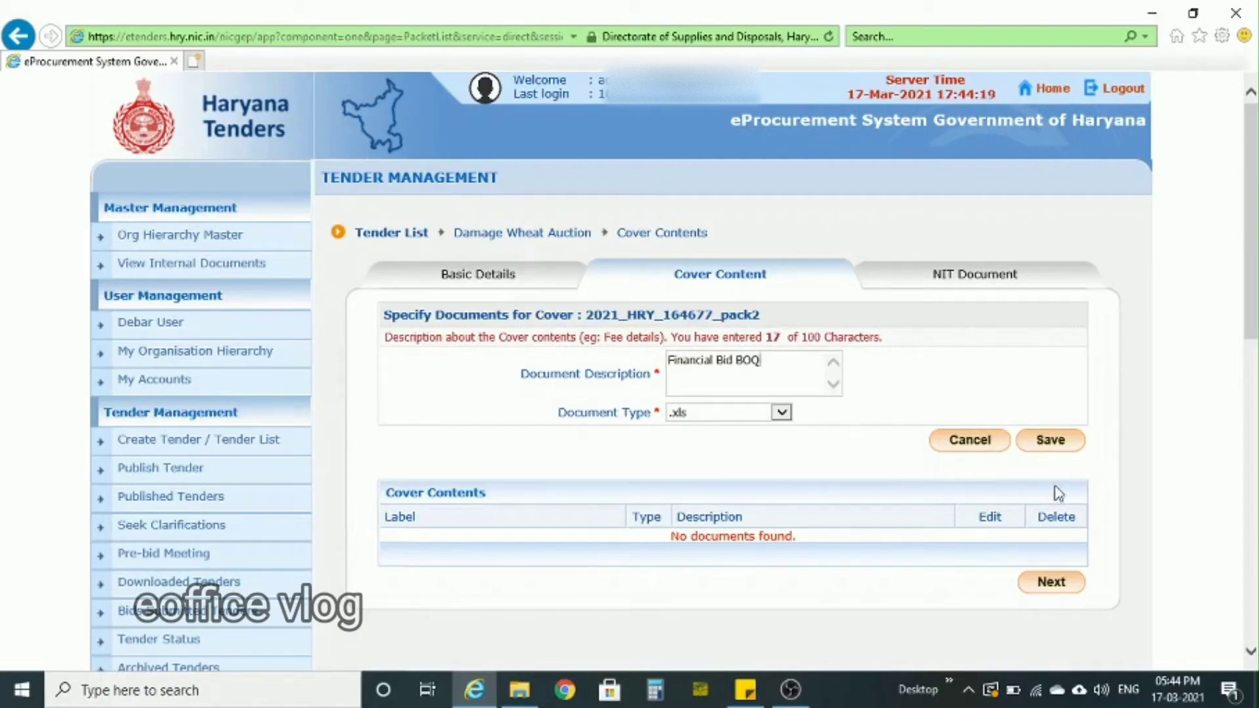
click(1079, 448)
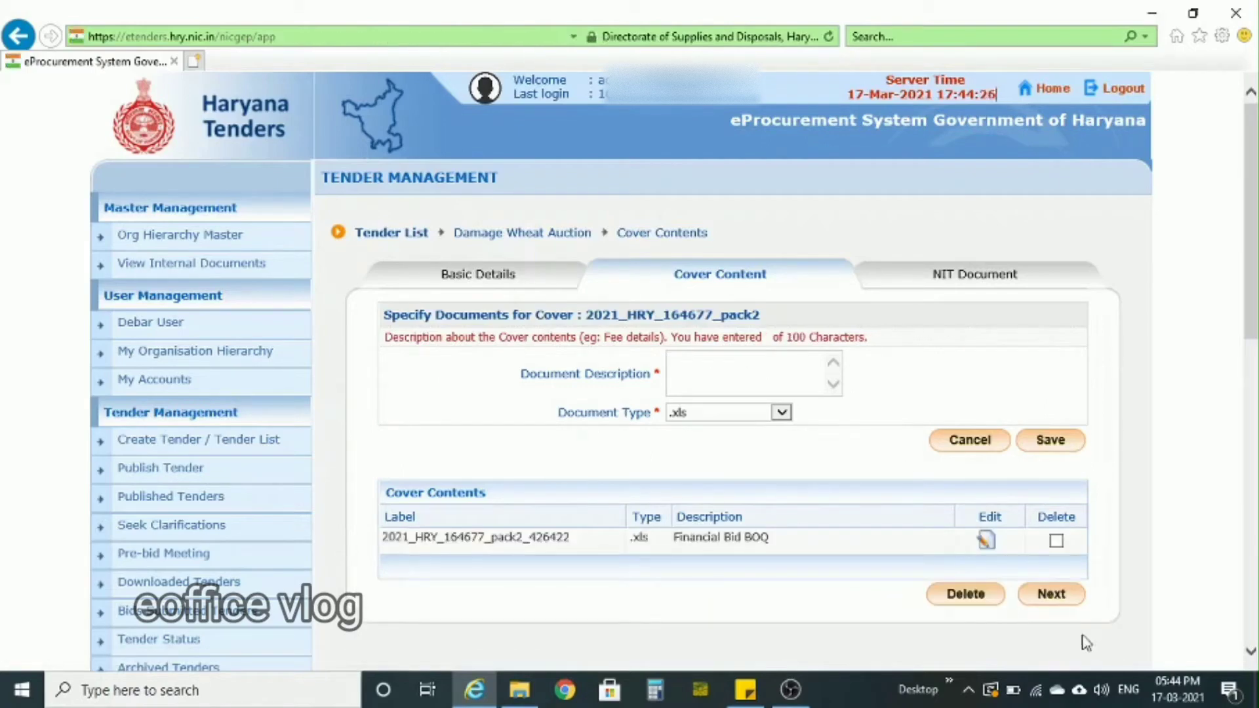
click(1062, 609)
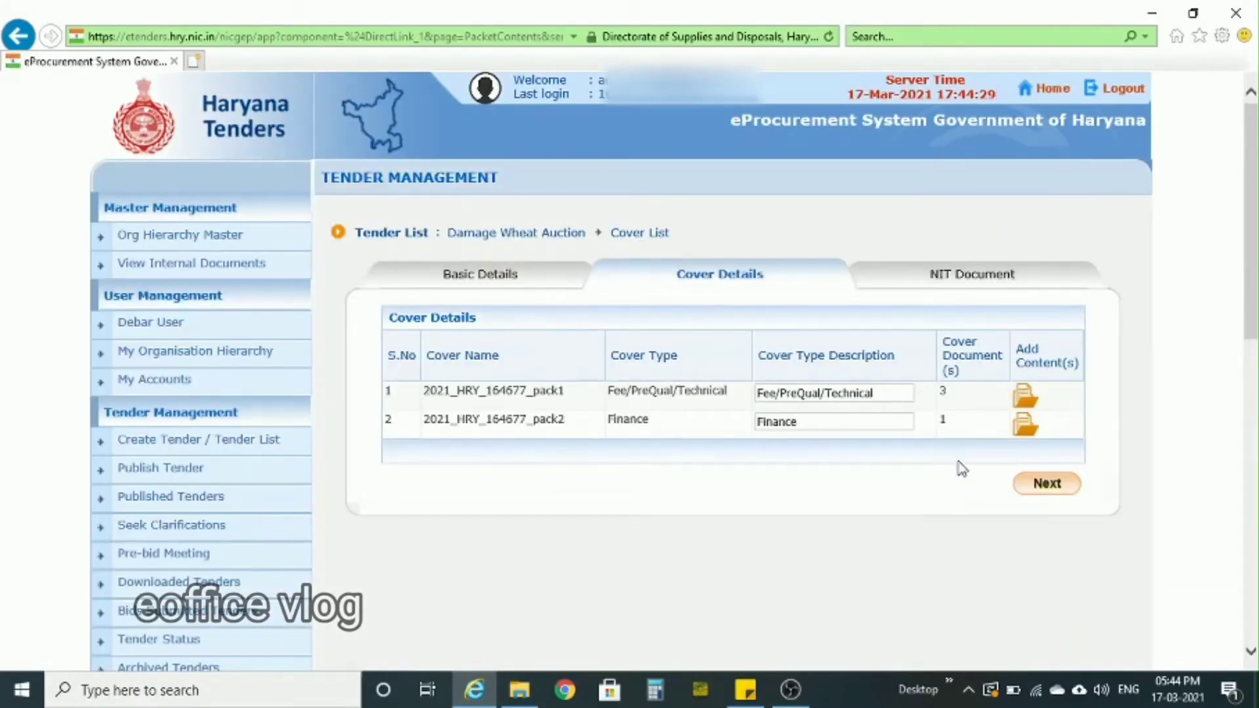
- Continue to the NIT document stage and start an upload with the description "Notice Inviting Tender"
click(1038, 490)
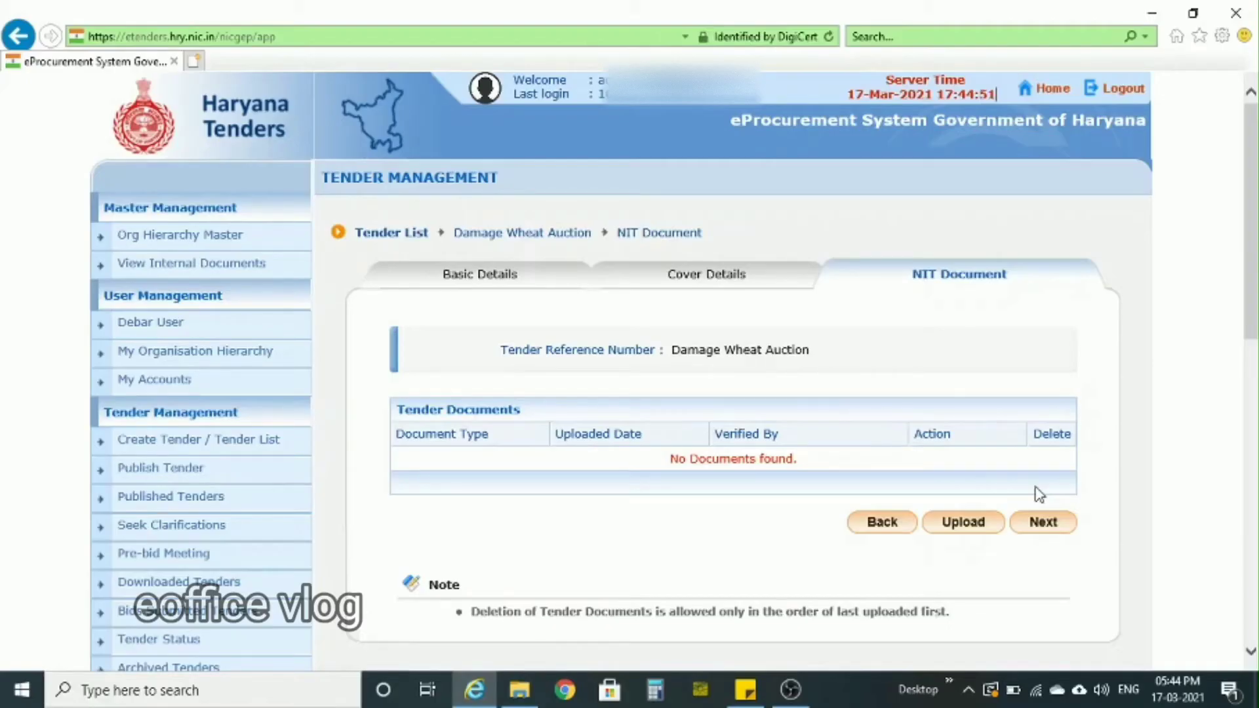
click(964, 527)
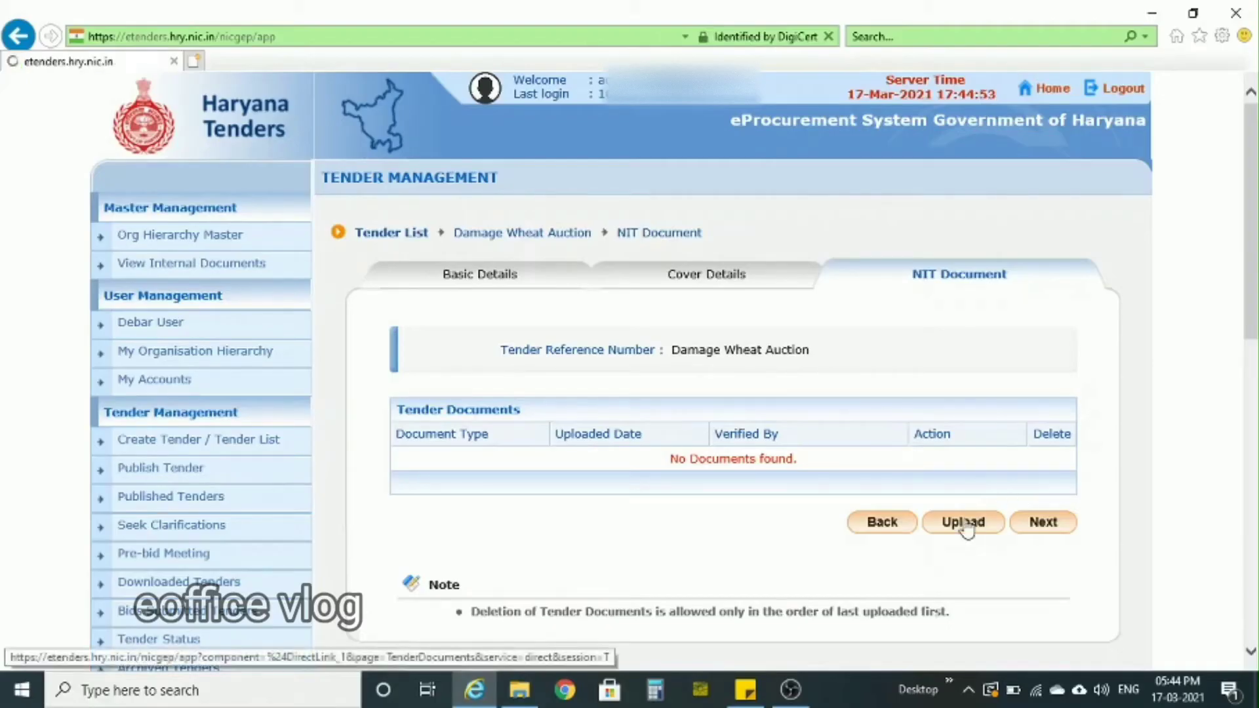
text(Notice Inviting Tender)
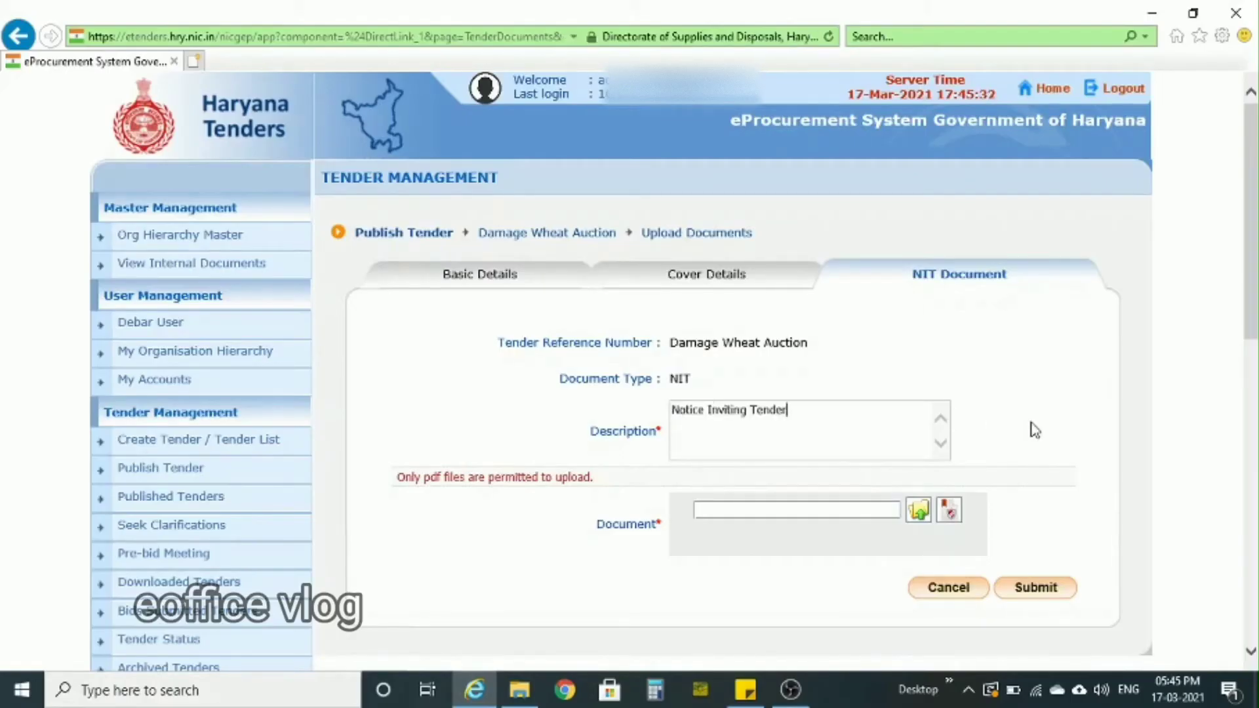
click(921, 515)
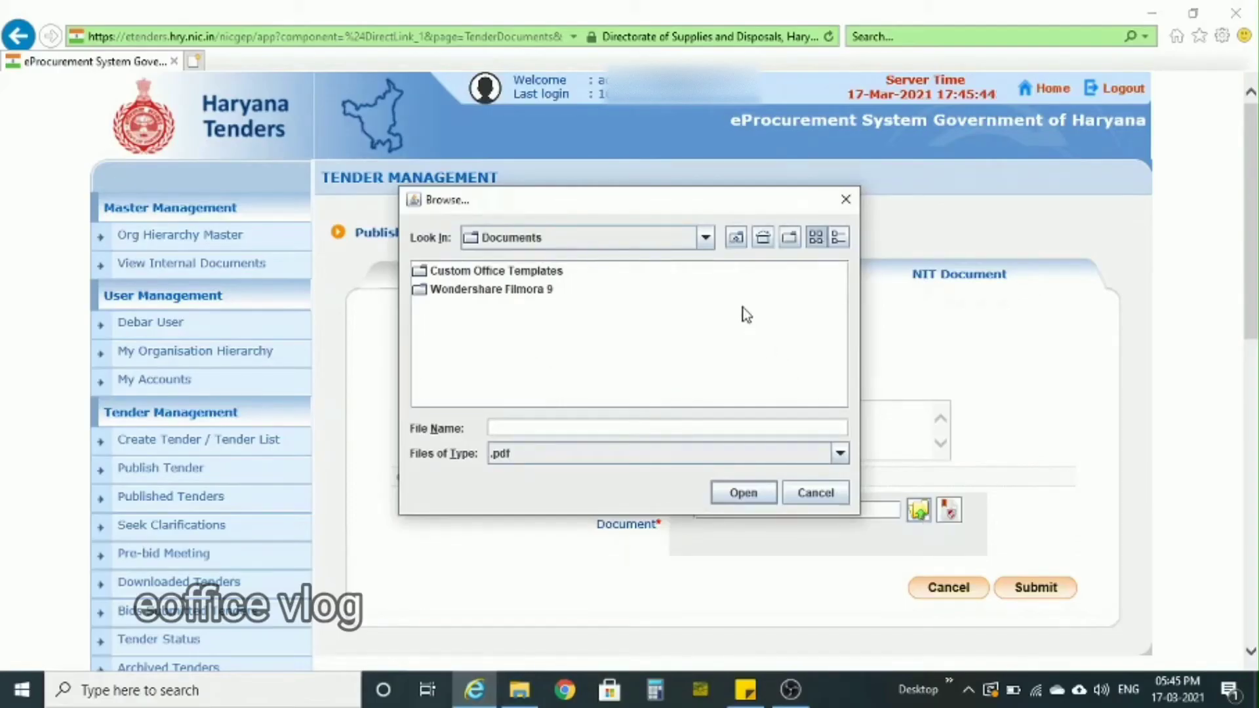
click(706, 238)
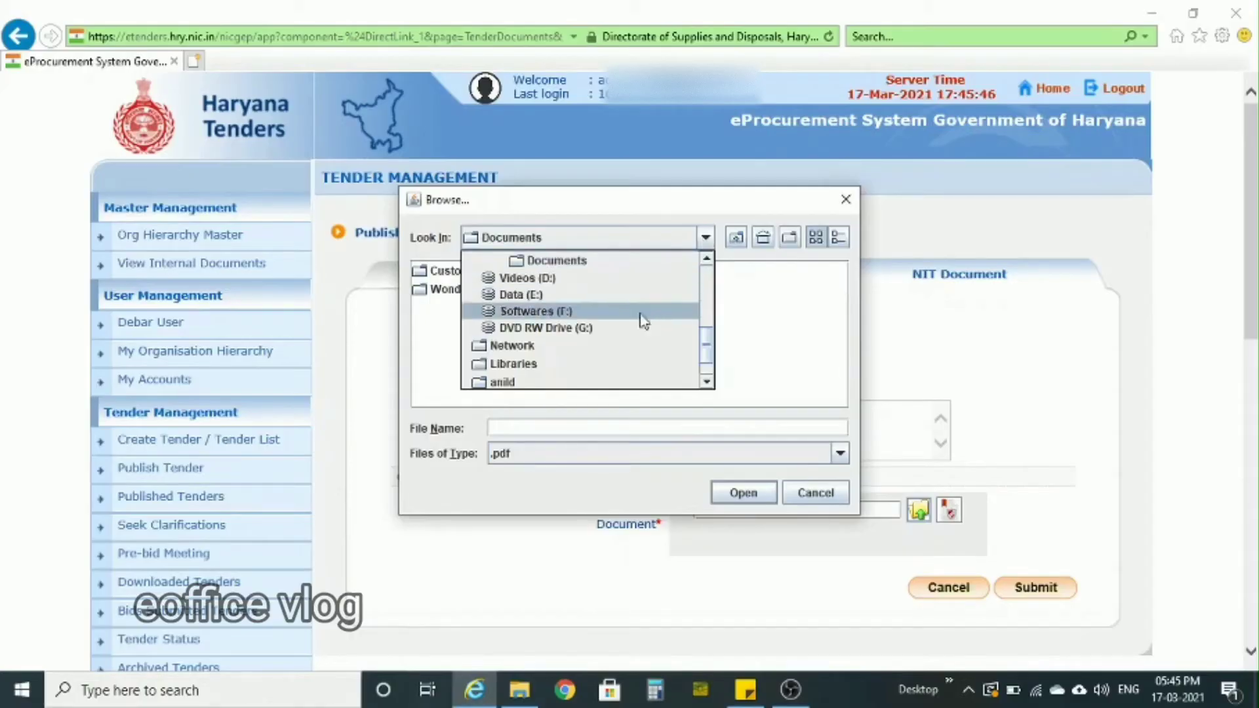
click(754, 328)
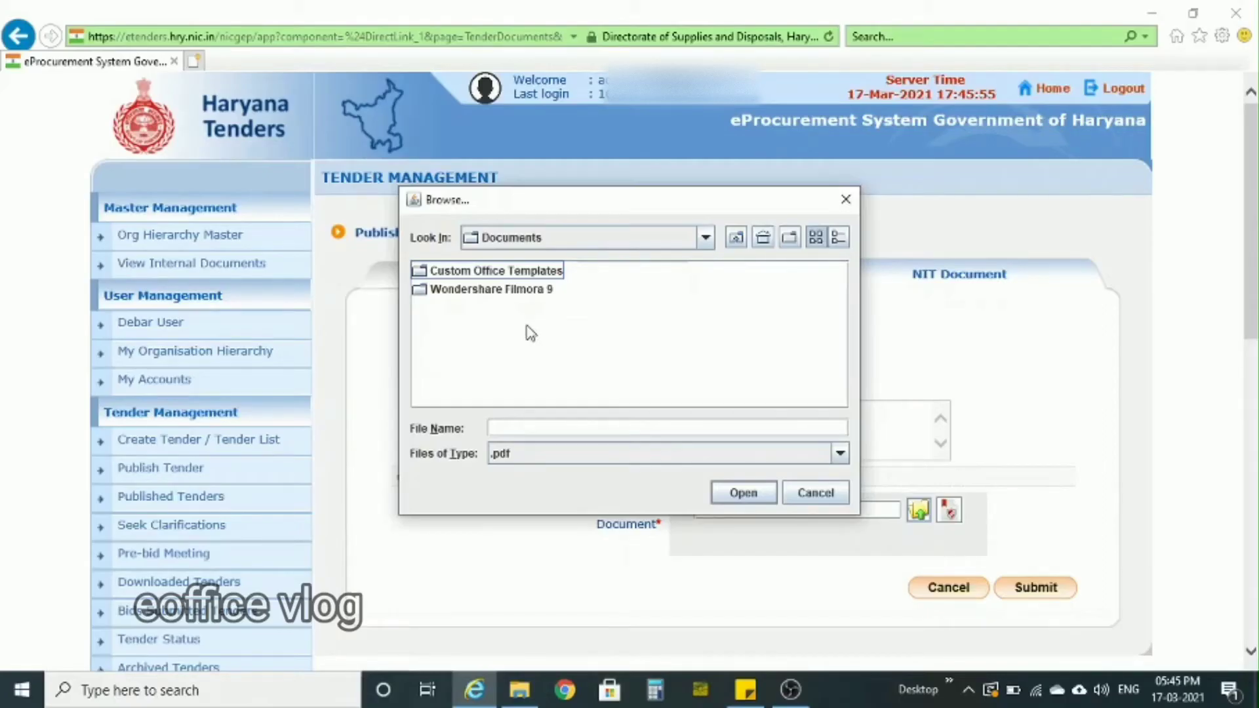
click(827, 498)
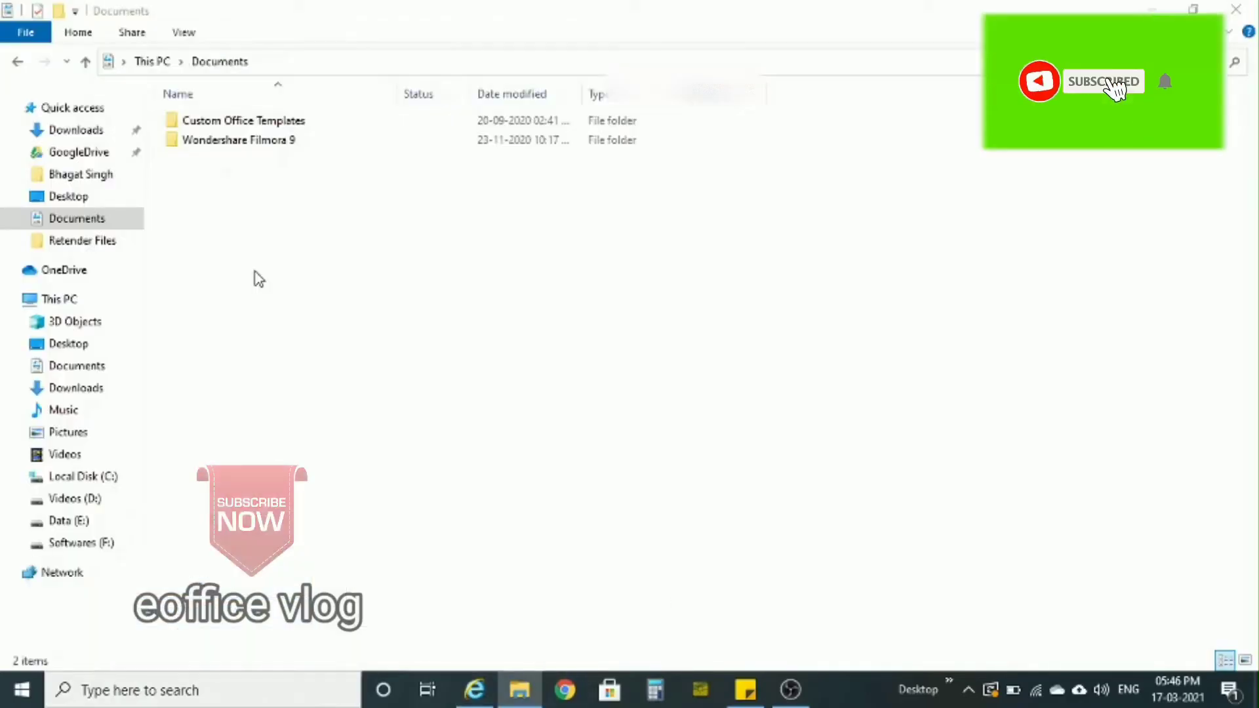
- Paste the copied TermsAndConditionsAmendmentMLC, BOQMLC, CheckListMLC and NITMLC files into Documents in File Explorer, and return to Internet Explorer
key(ctrl+v)
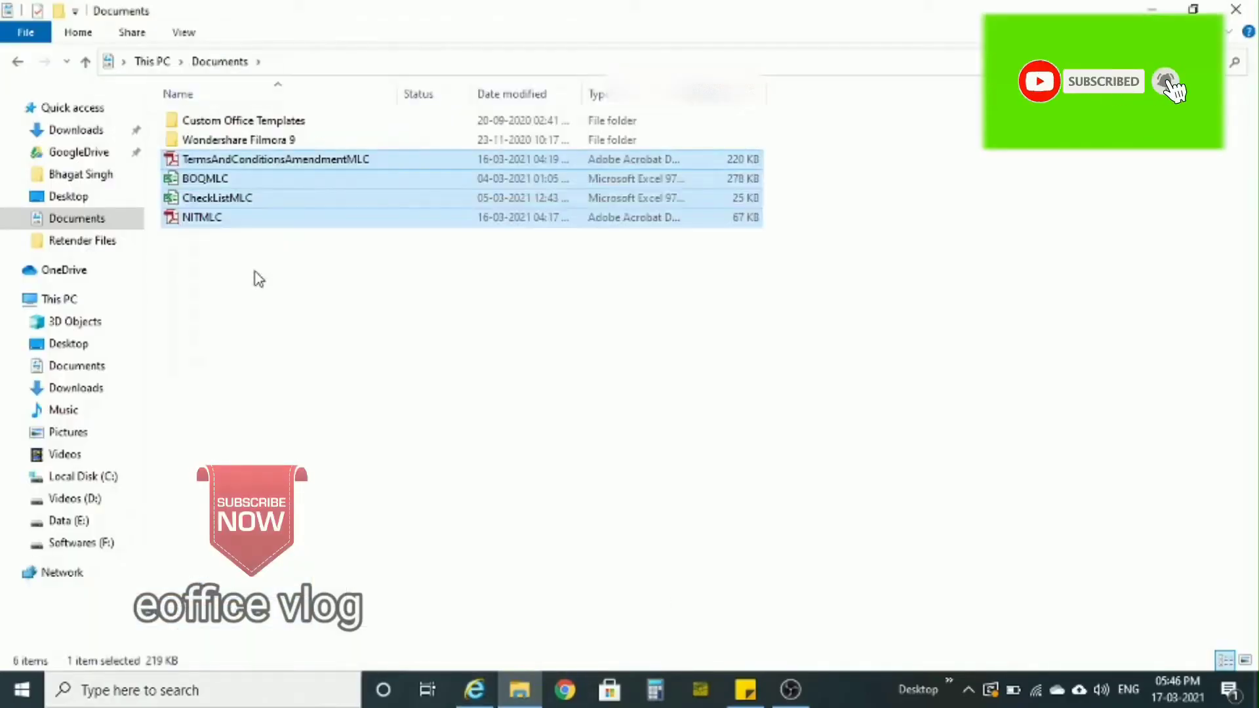
click(259, 279)
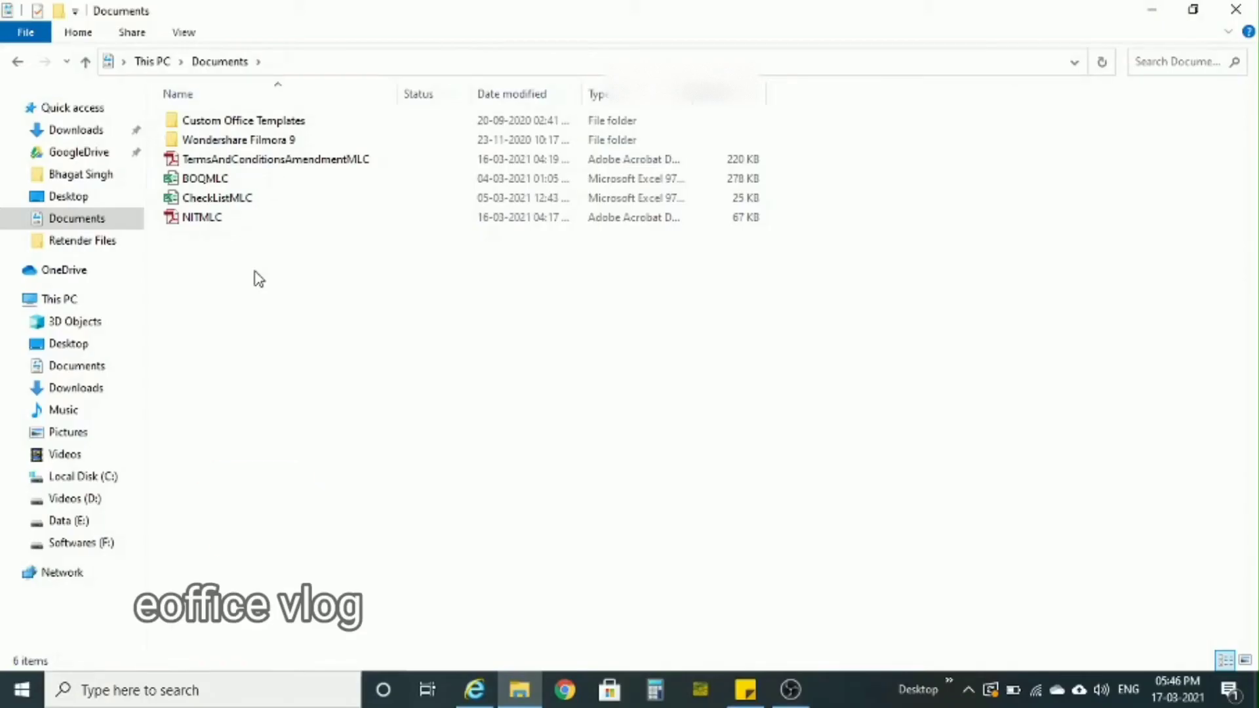
click(475, 690)
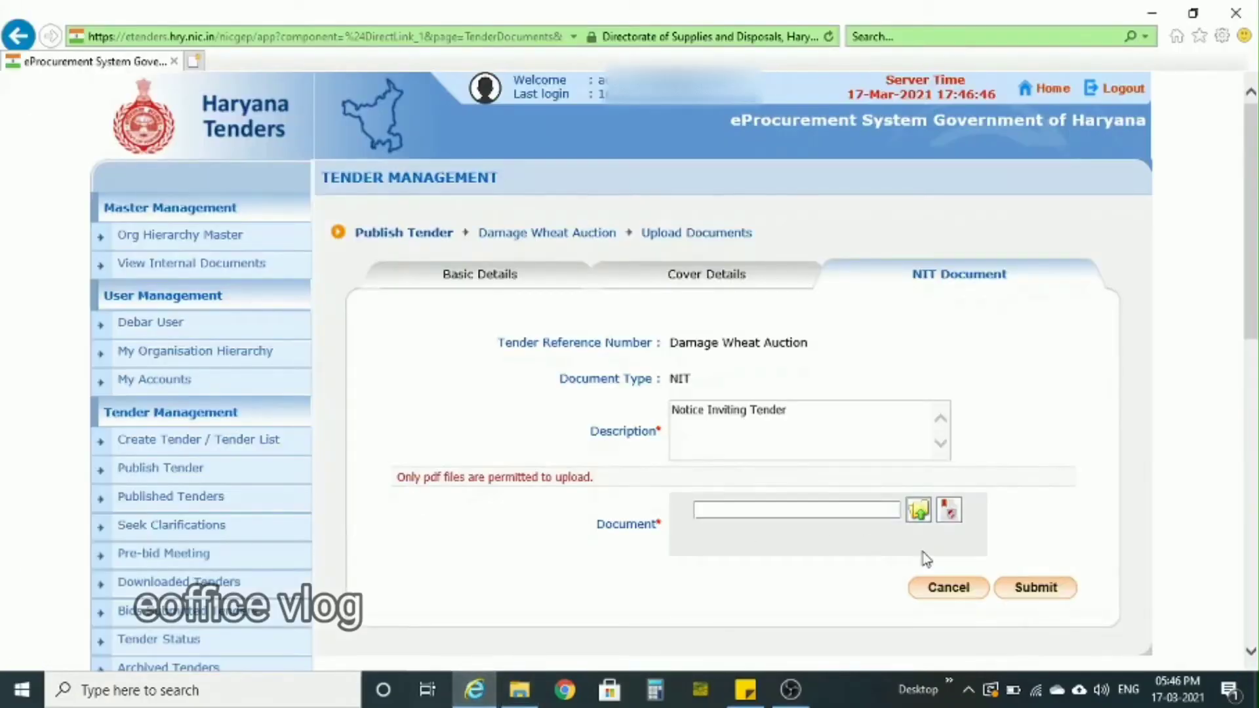
- Choose NITMLC.pdf from the Documents folder as the NIT document to upload
click(918, 511)
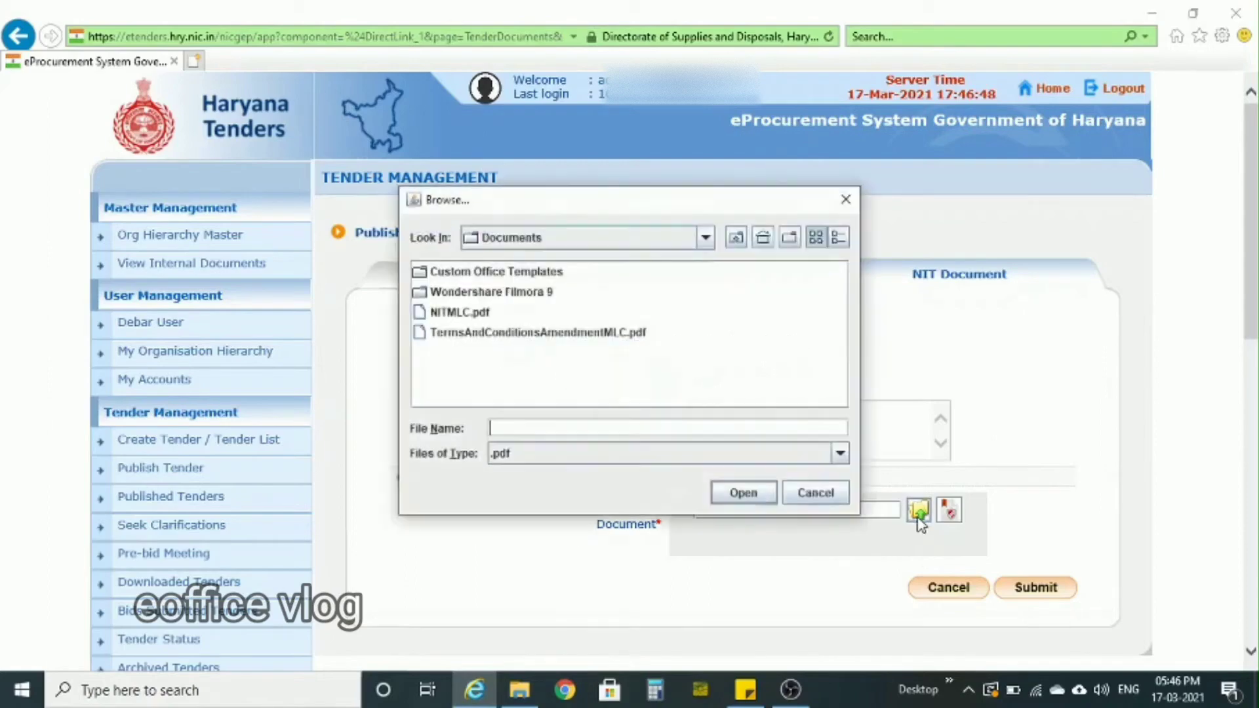
click(459, 313)
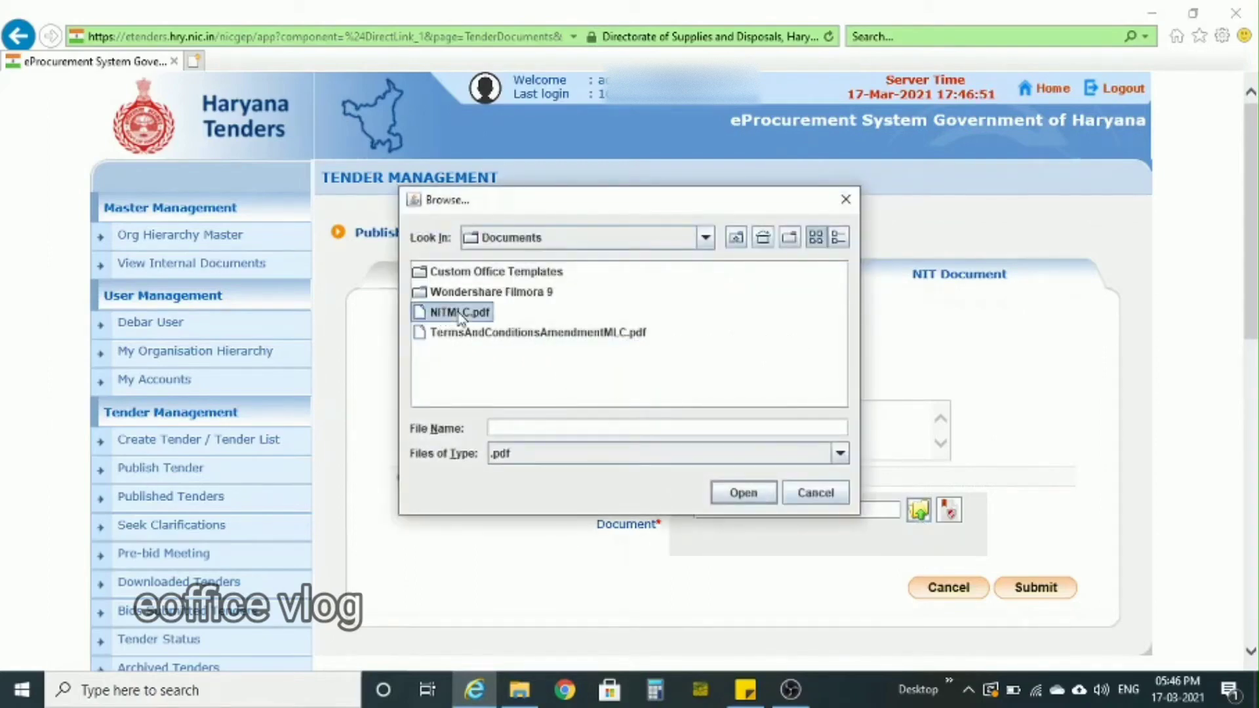
click(753, 501)
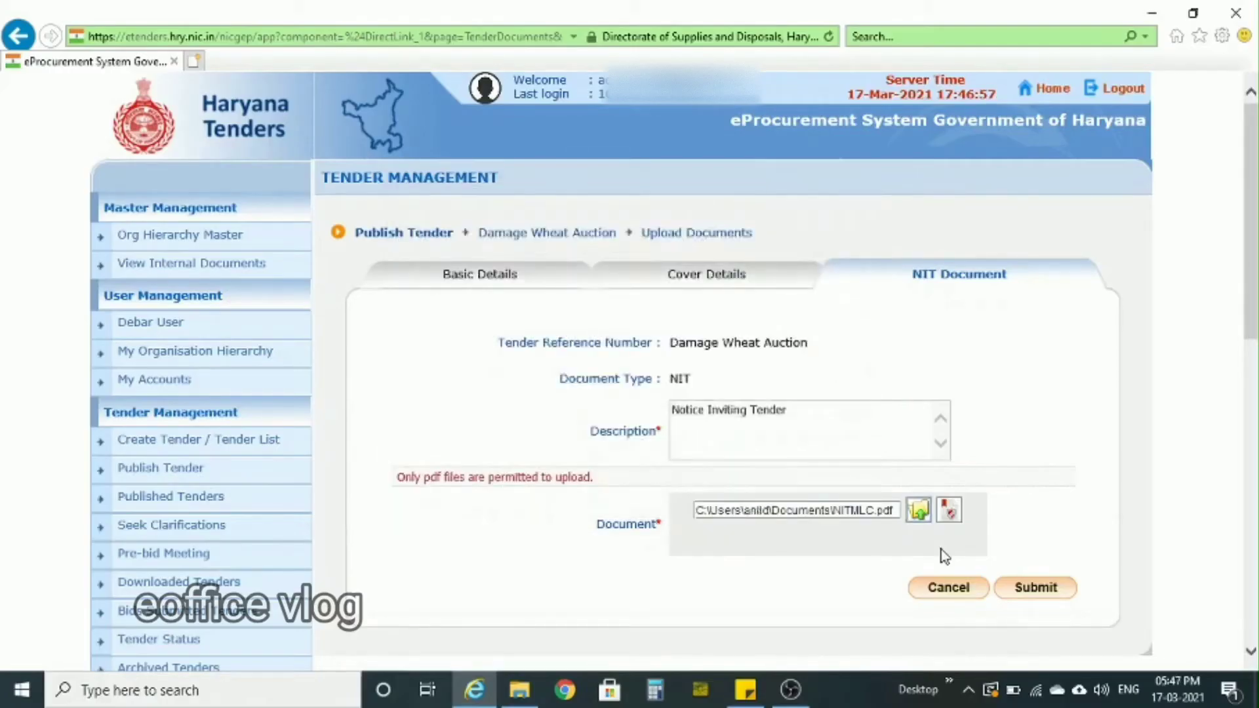
- Scan and sign the NIT file by entering the digital signature PIN, and submit the document
click(956, 517)
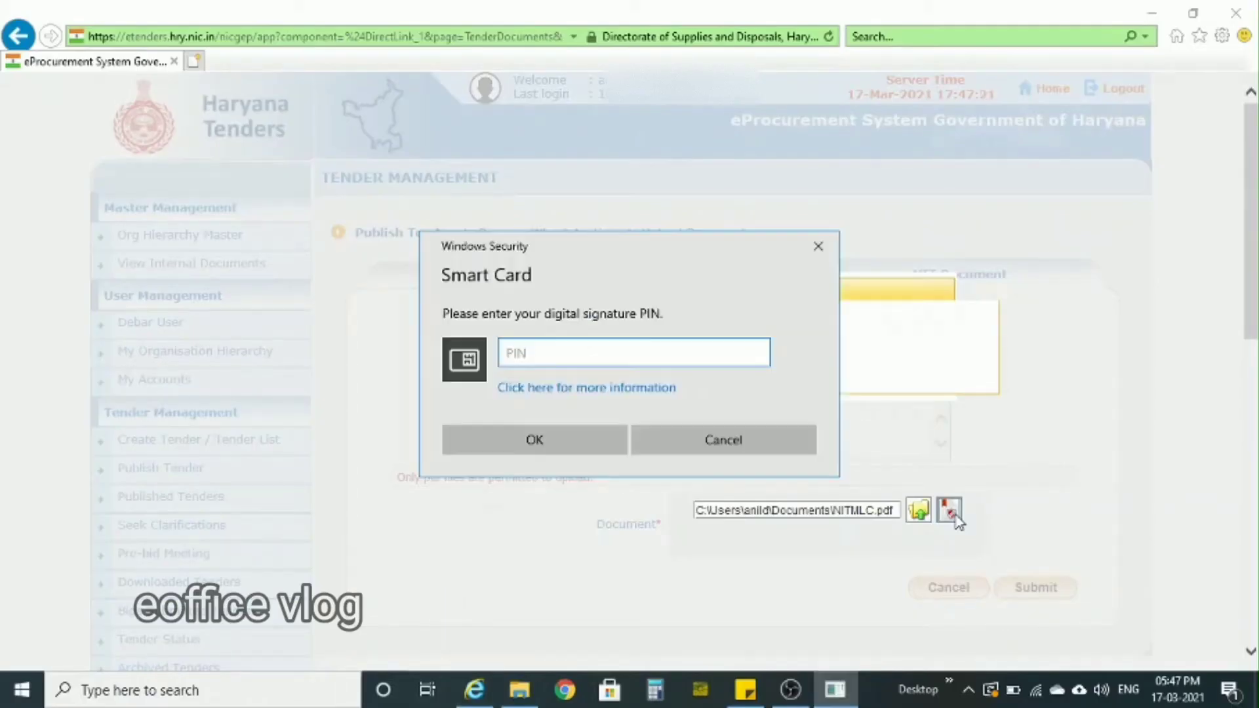
text(••••••••)
click(599, 442)
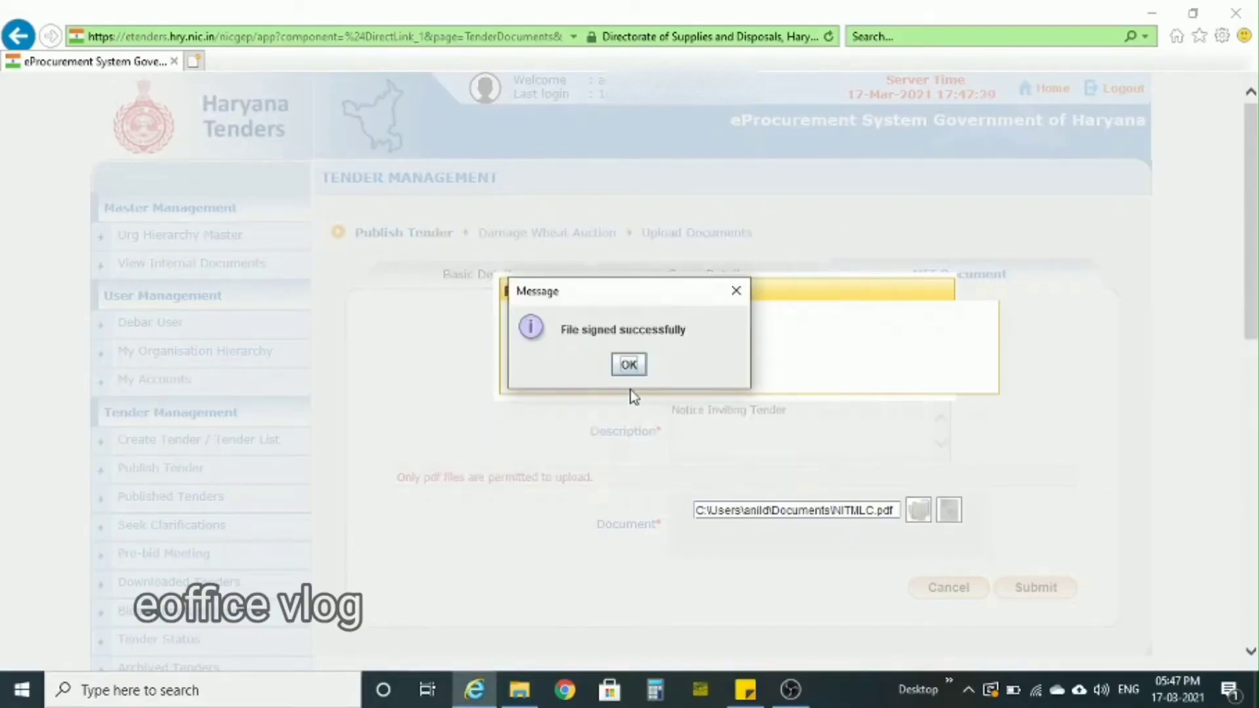
click(628, 364)
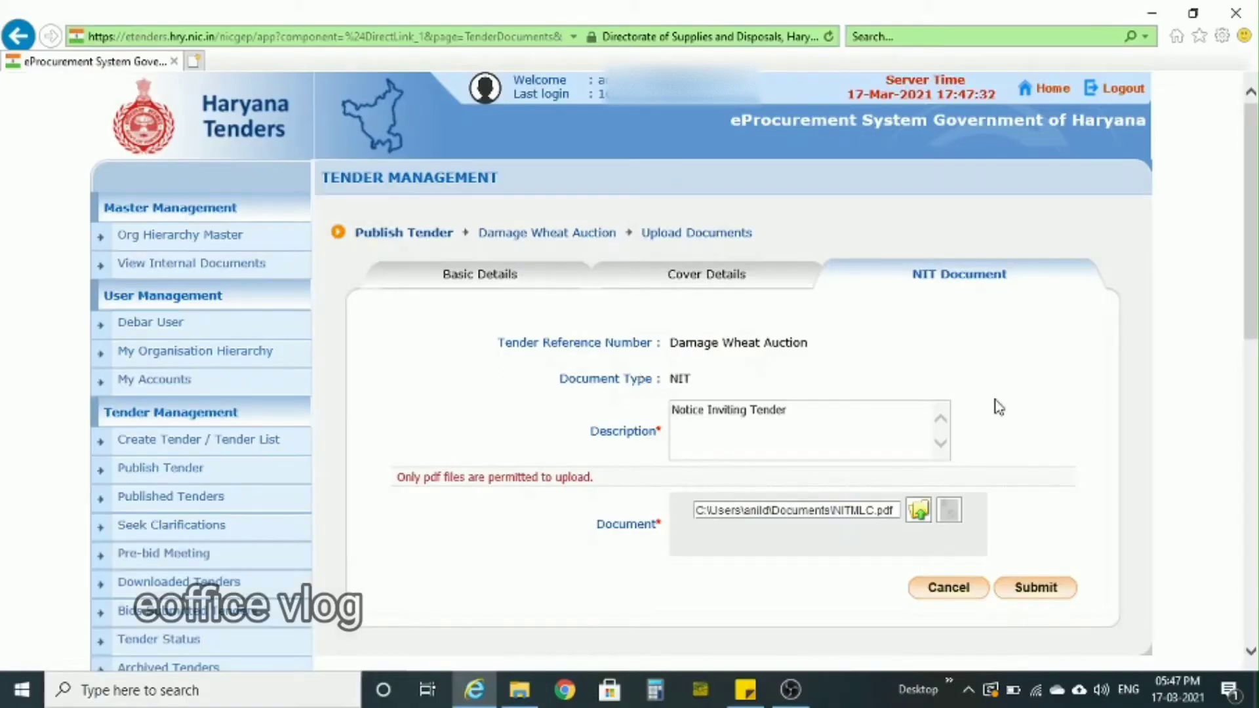
click(1033, 599)
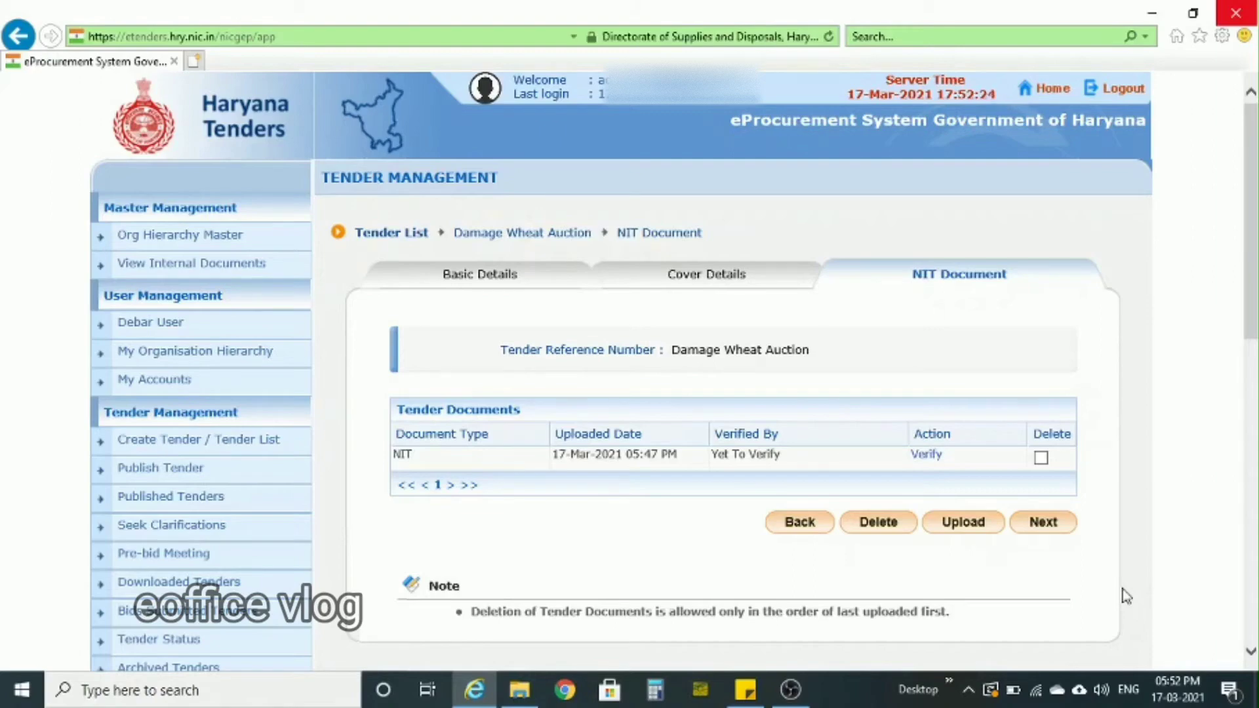
- Mark the uploaded NIT document Tendernotice_1.pdf as verified and save the verification
click(929, 459)
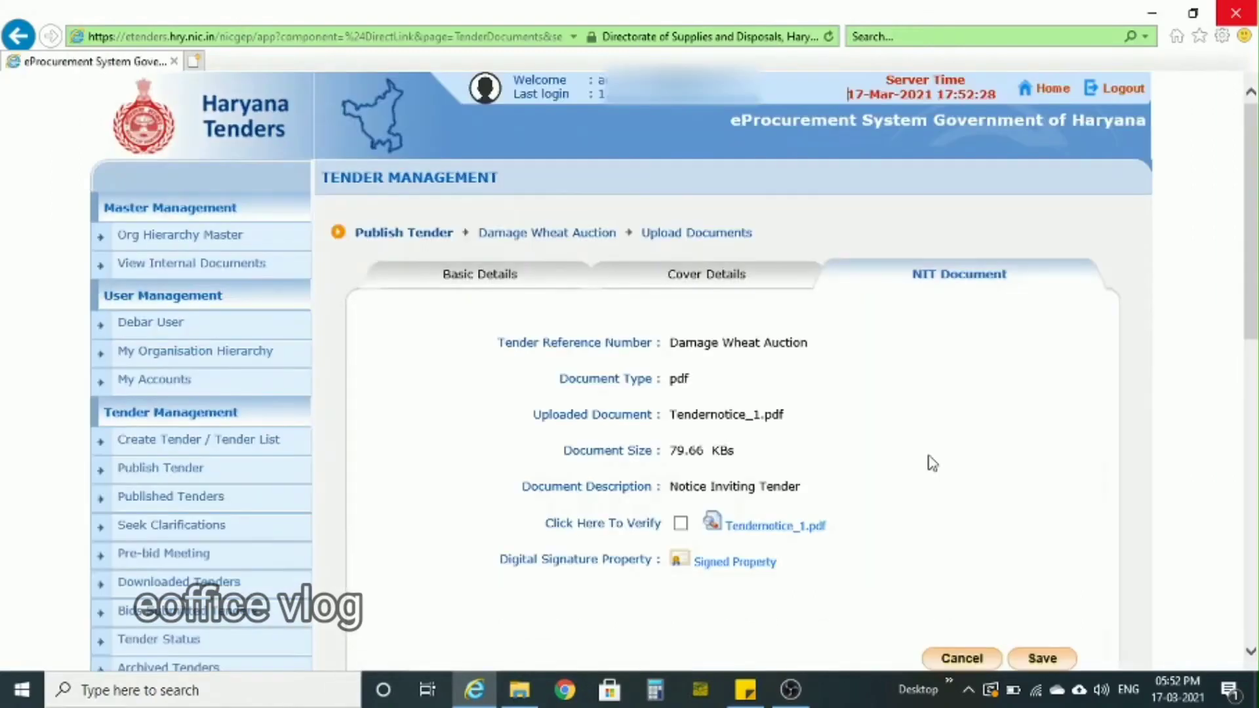
click(681, 523)
click(1041, 658)
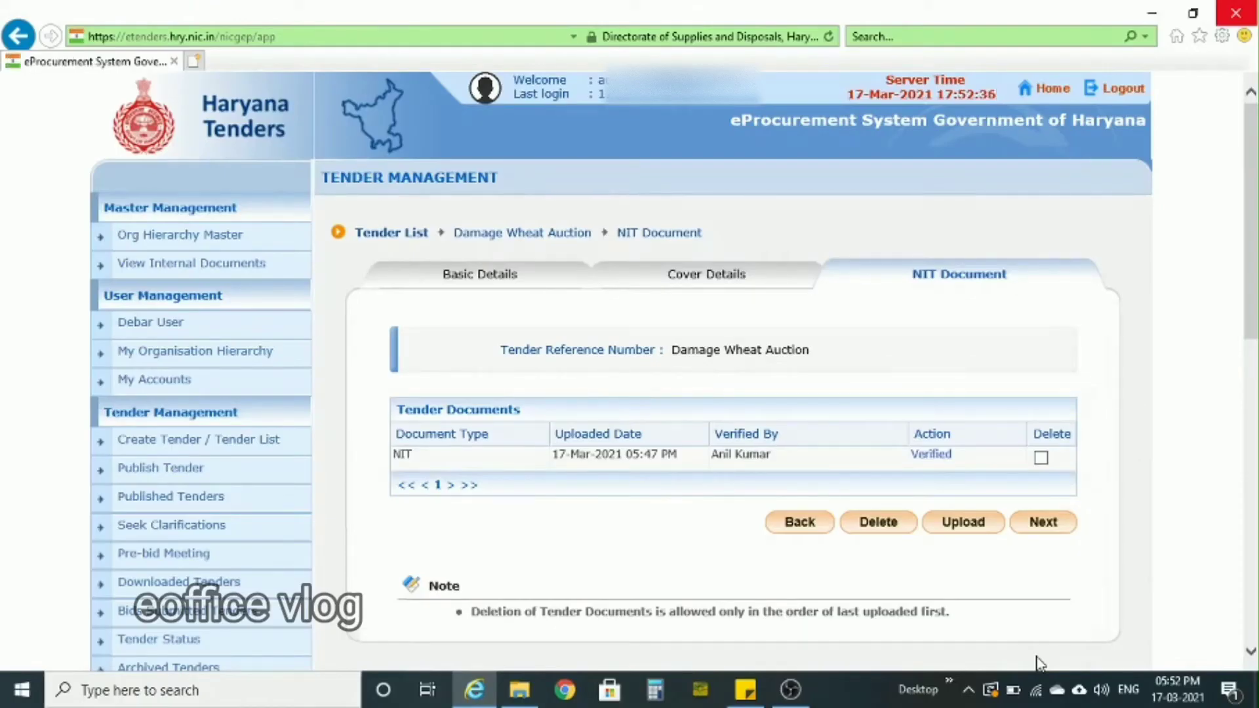
- Continue to the Work/Item Details form and enter "Damage wheat" as the work/item title
click(1054, 530)
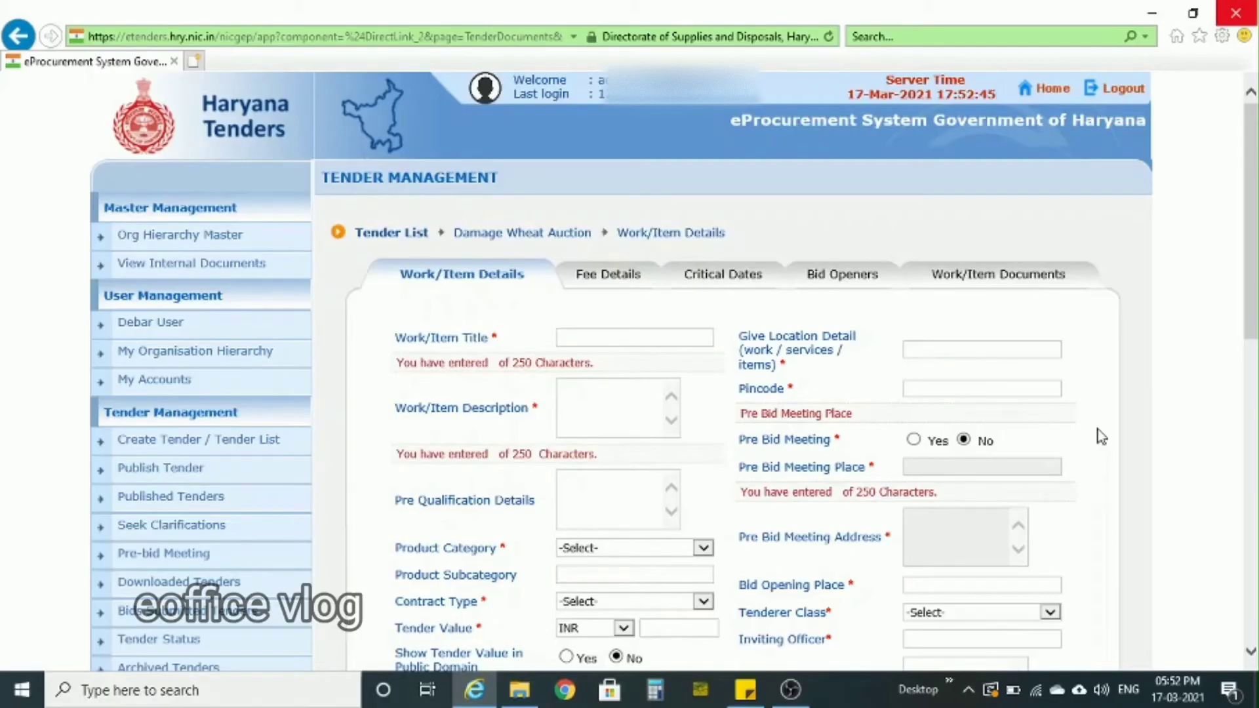
scroll(1100, 436, down, 1)
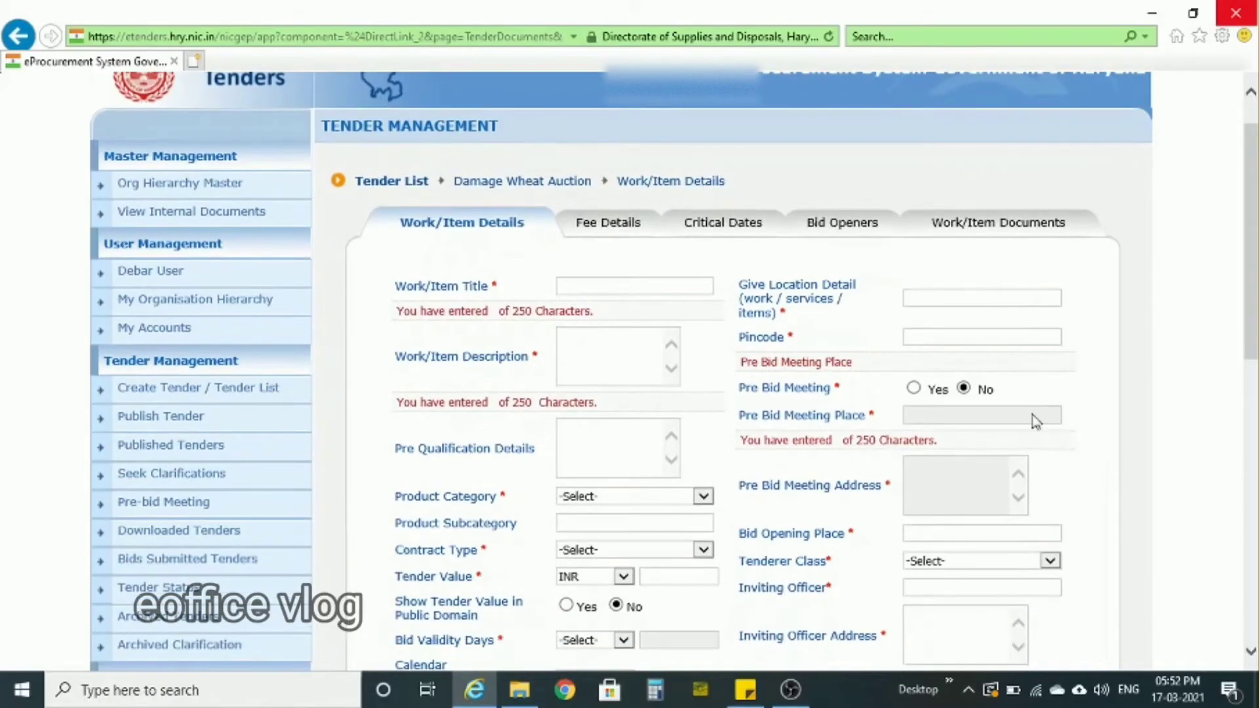
click(579, 287)
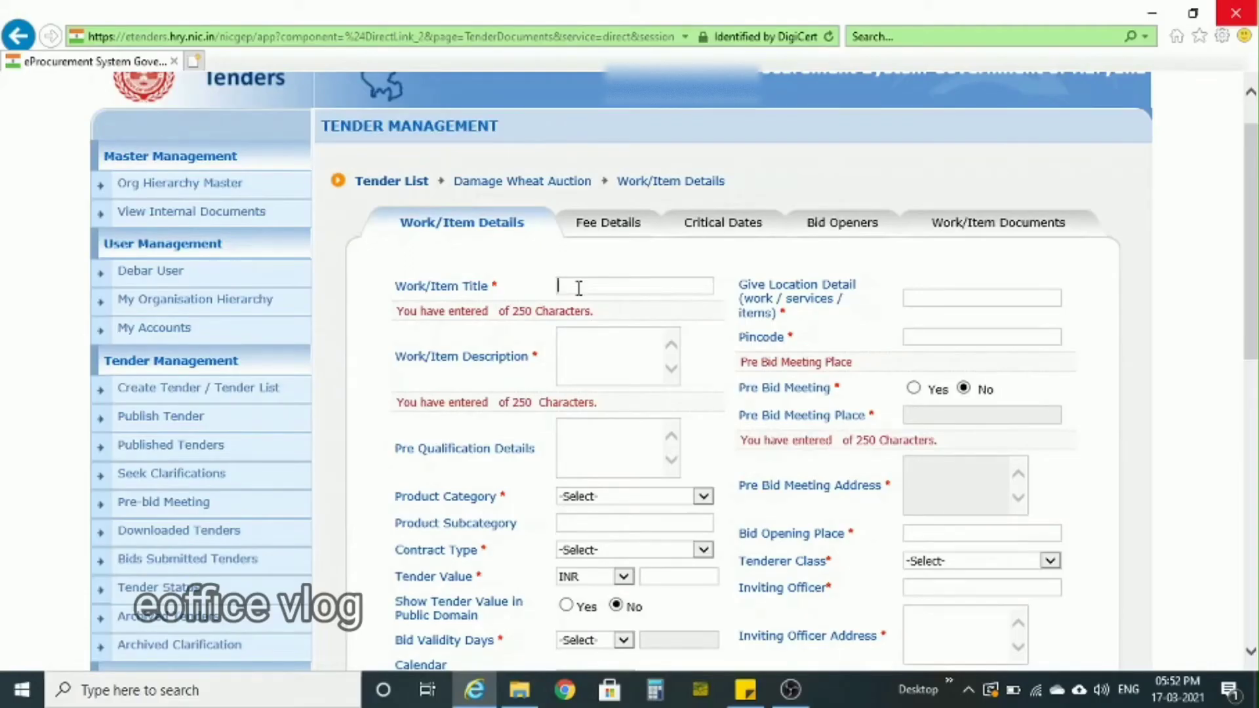
text(Damage wheat)
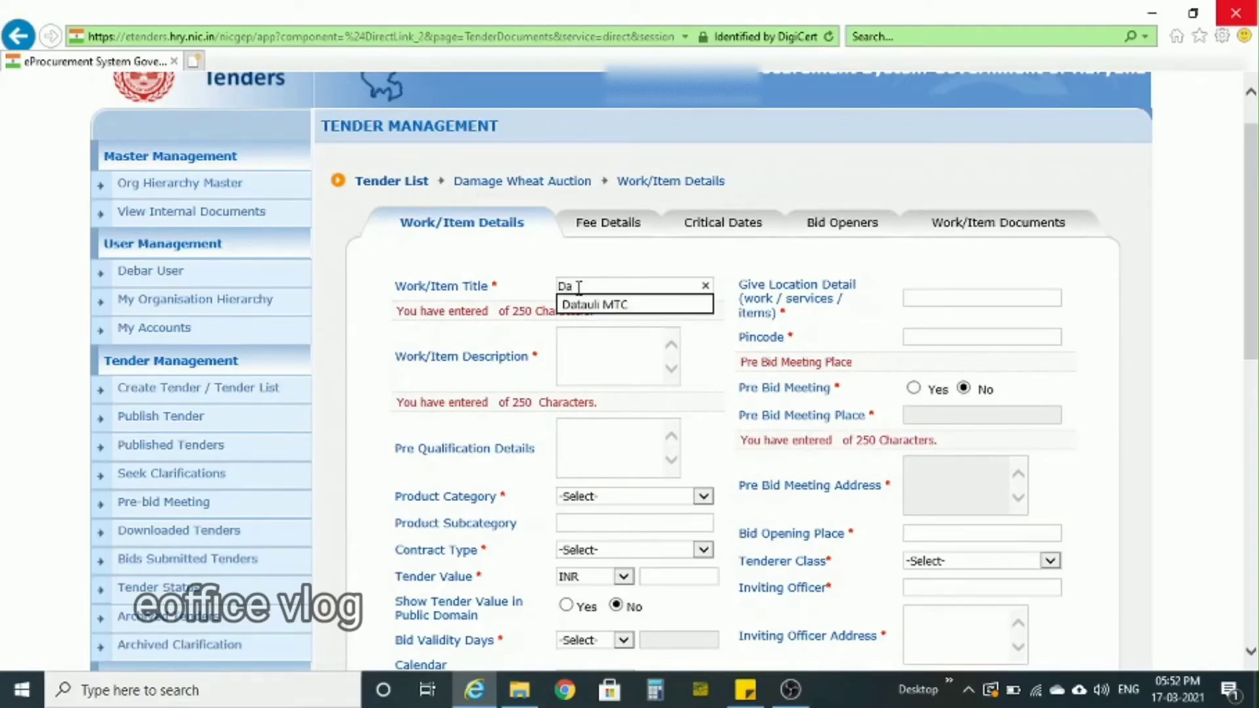
- Fill in the work location Sanpera with pincode 131001 and the work/item description "Damaged wheat at Sanpera"
click(983, 297)
text(Sa)
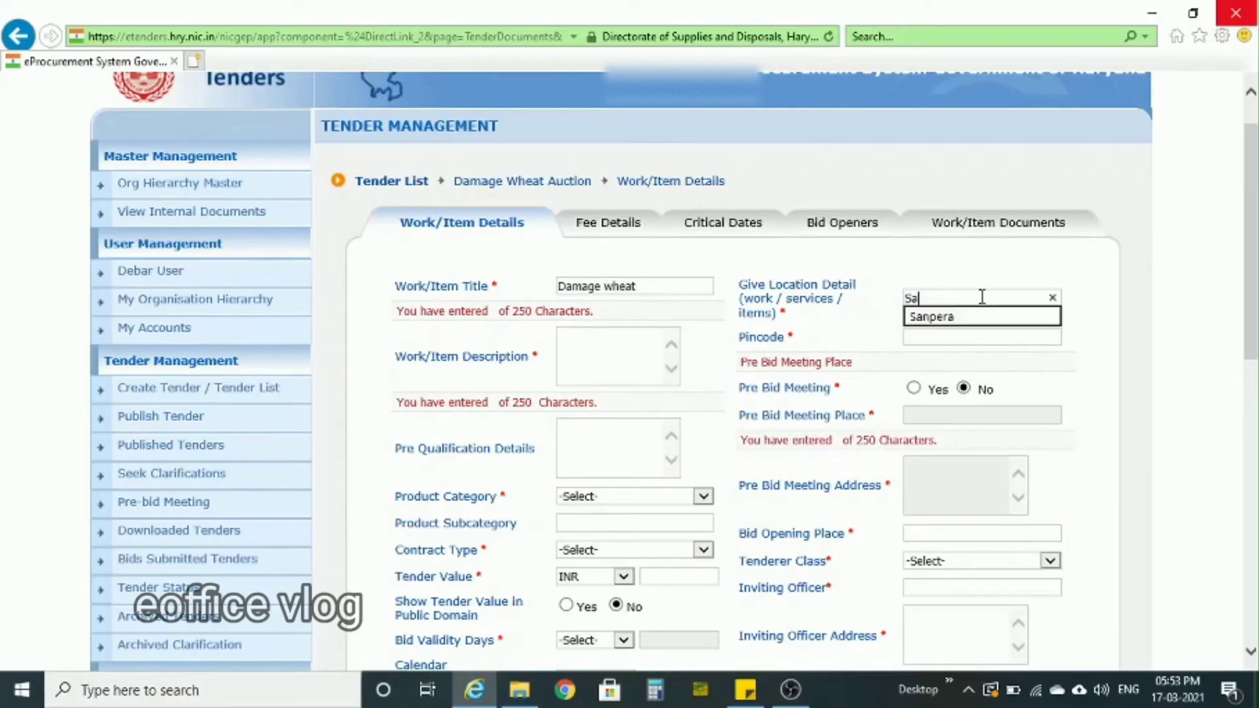
click(944, 325)
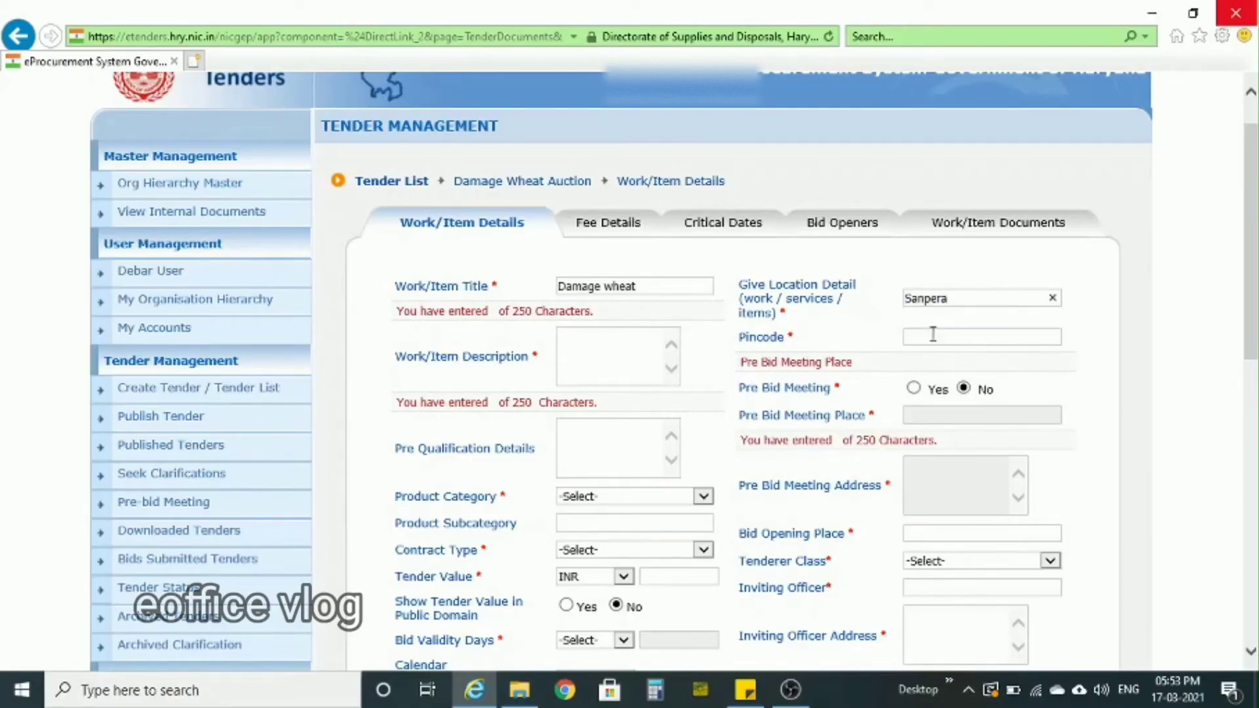
click(630, 352)
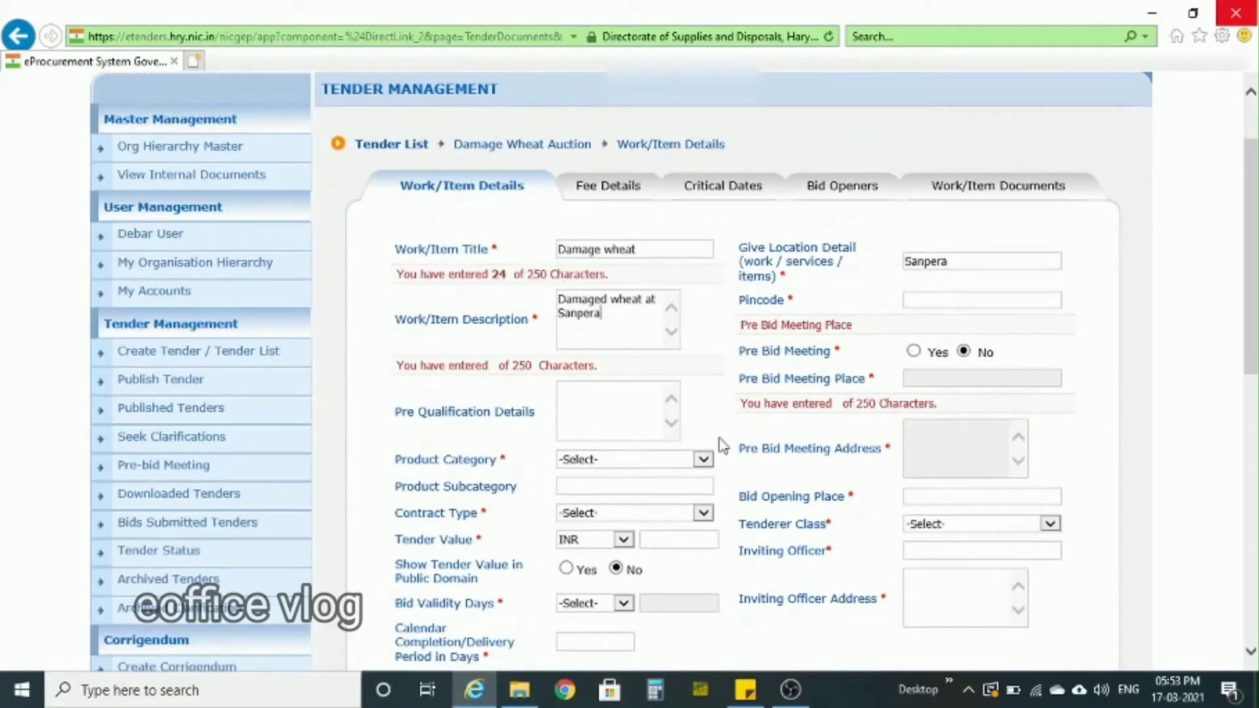
click(948, 300)
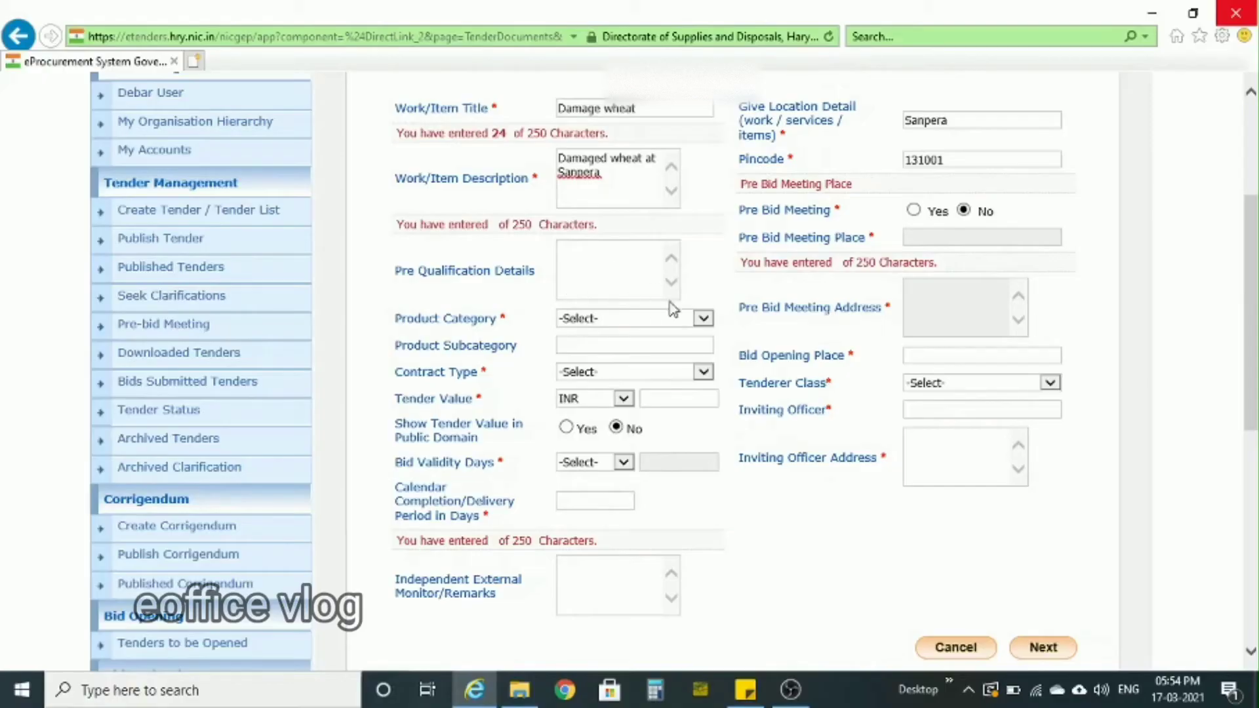
- Set the product category to Miscellaneous Goods and the contract type to Tender
click(662, 321)
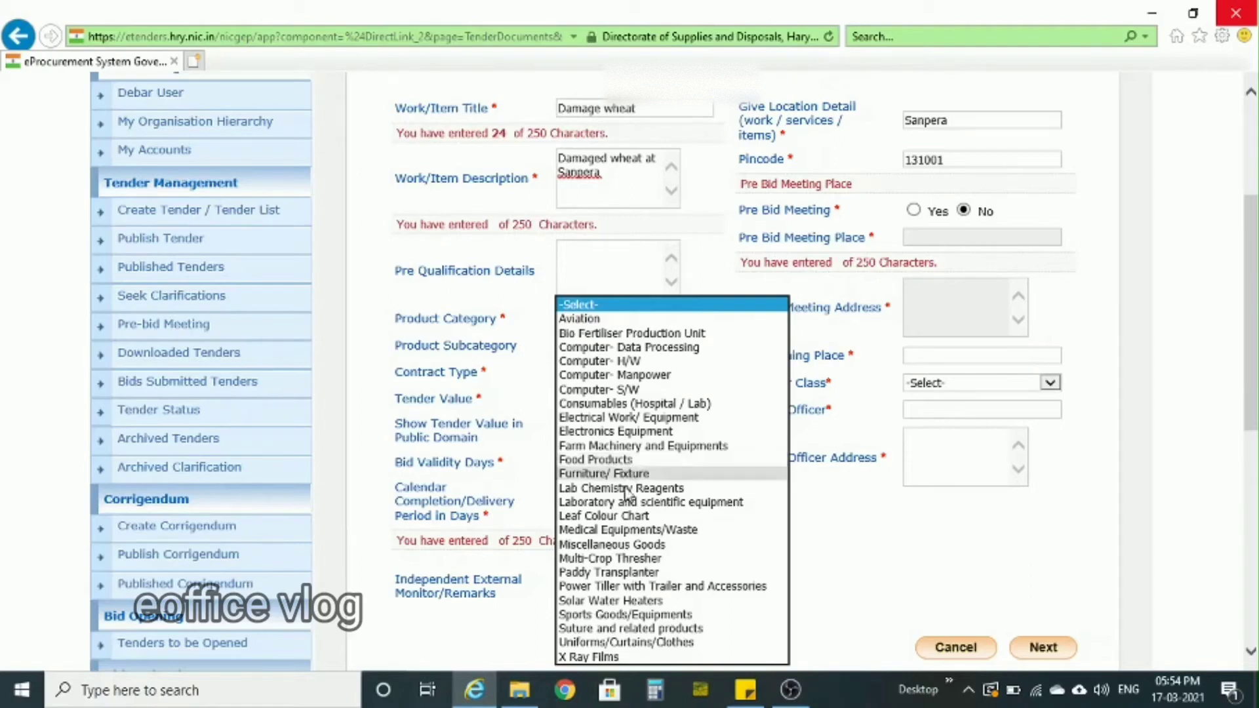
click(621, 545)
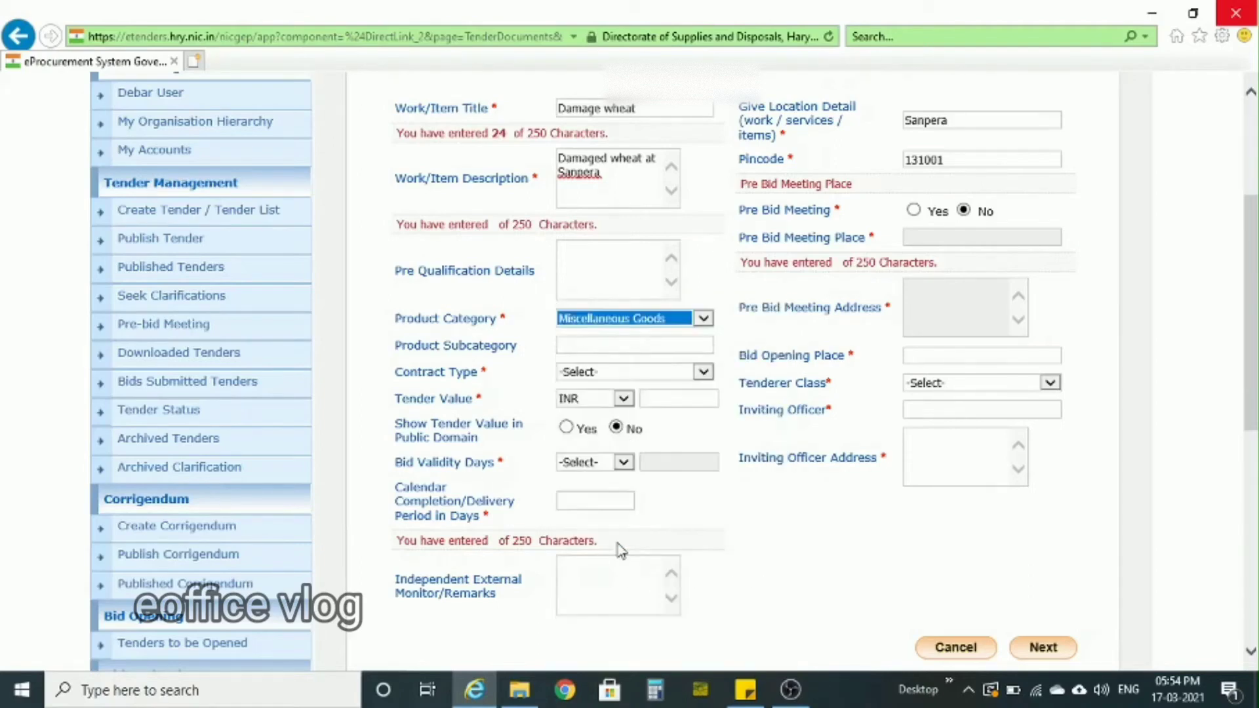
click(702, 372)
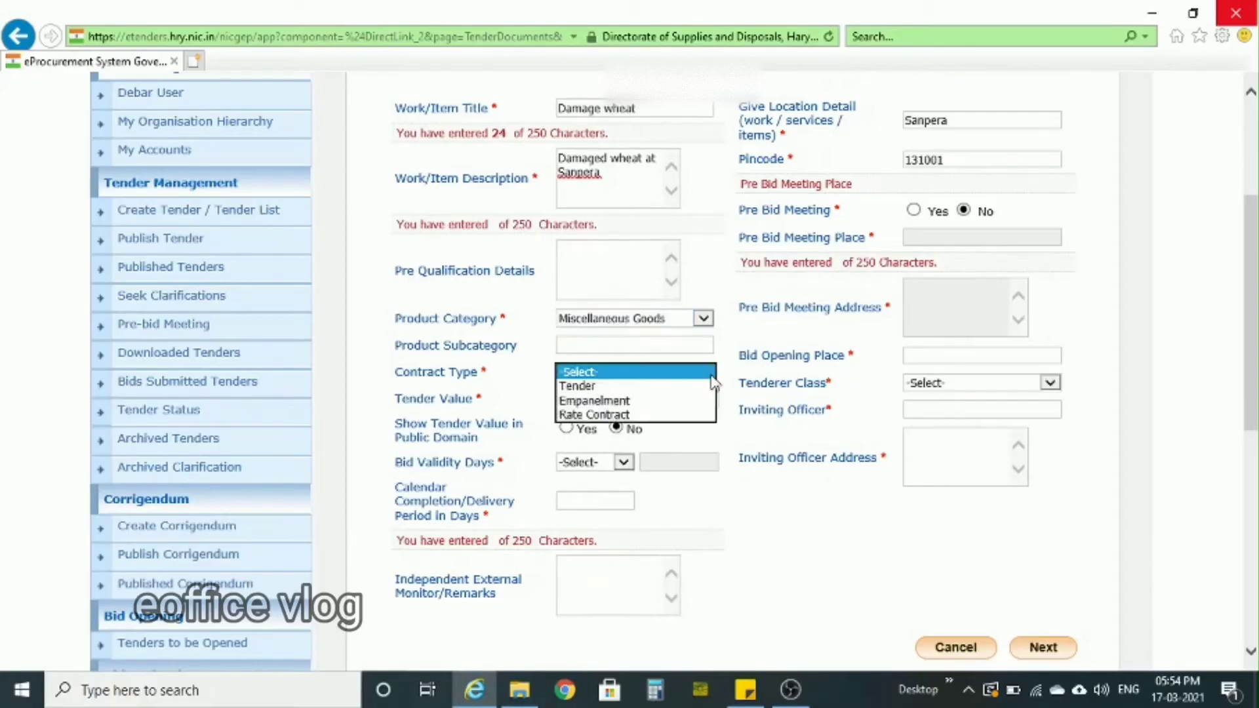
click(628, 388)
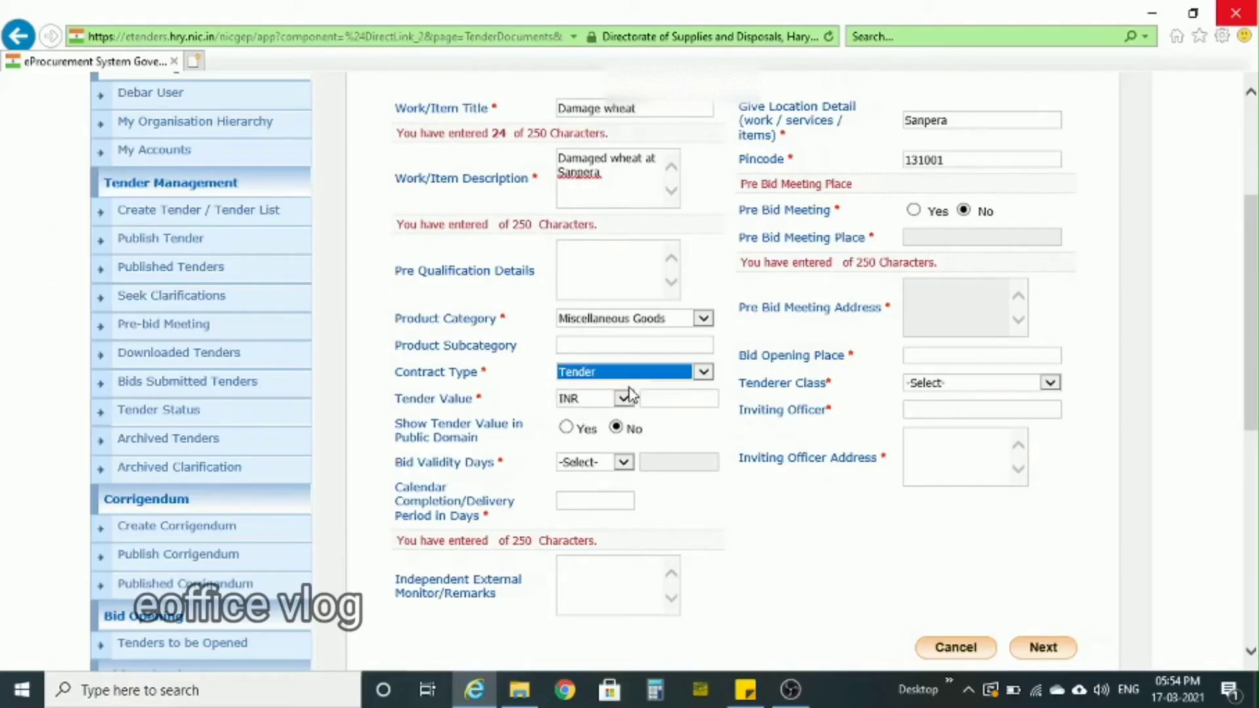
- Set the tender value to INR 50000 and the bid validity to 30 days
click(660, 398)
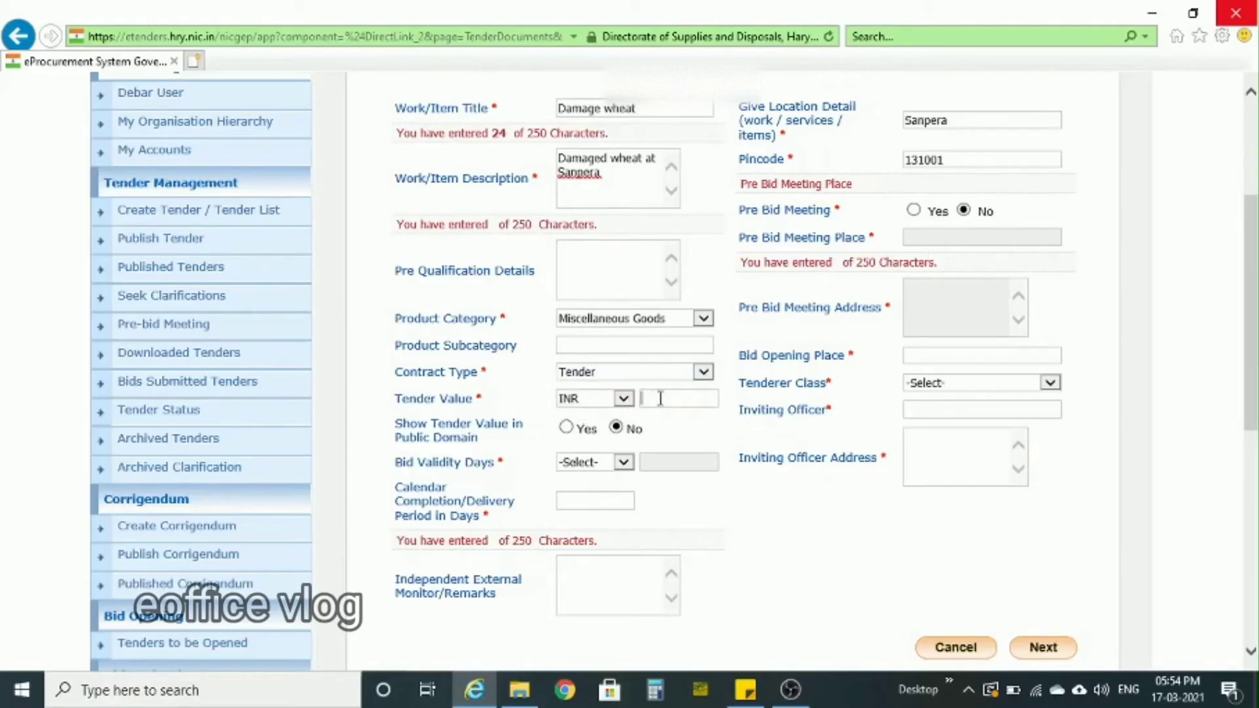
text(50000)
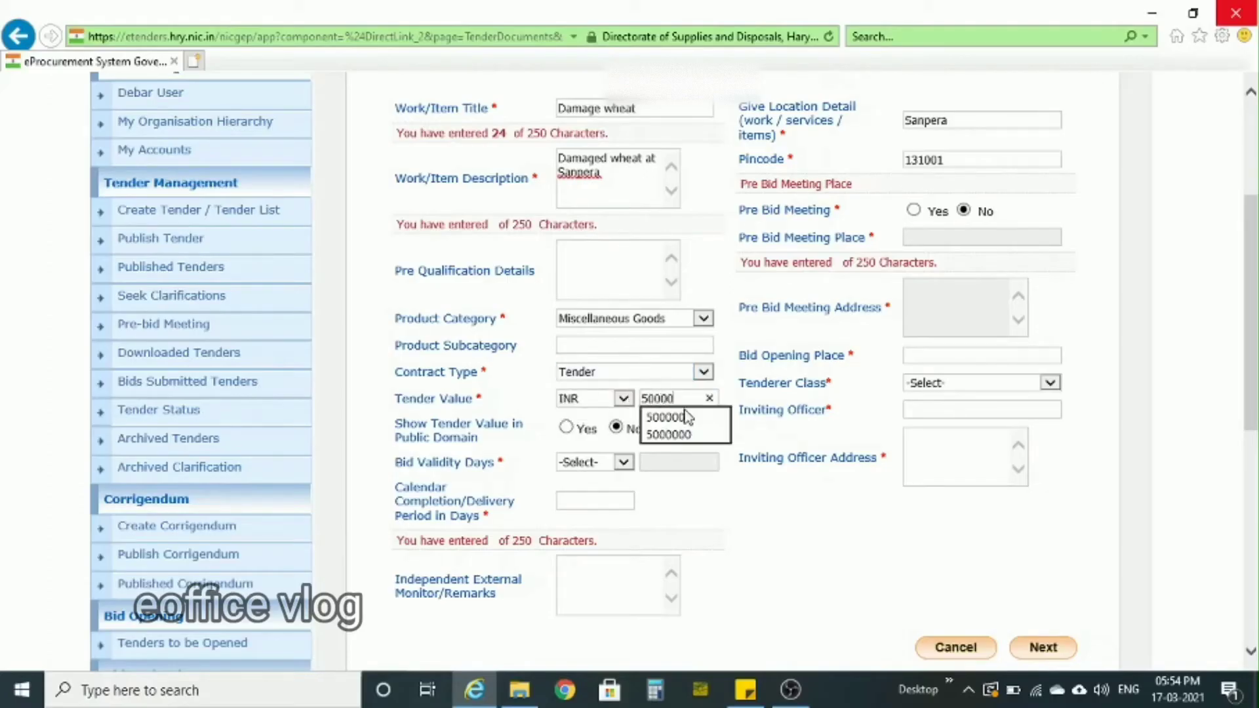
click(773, 504)
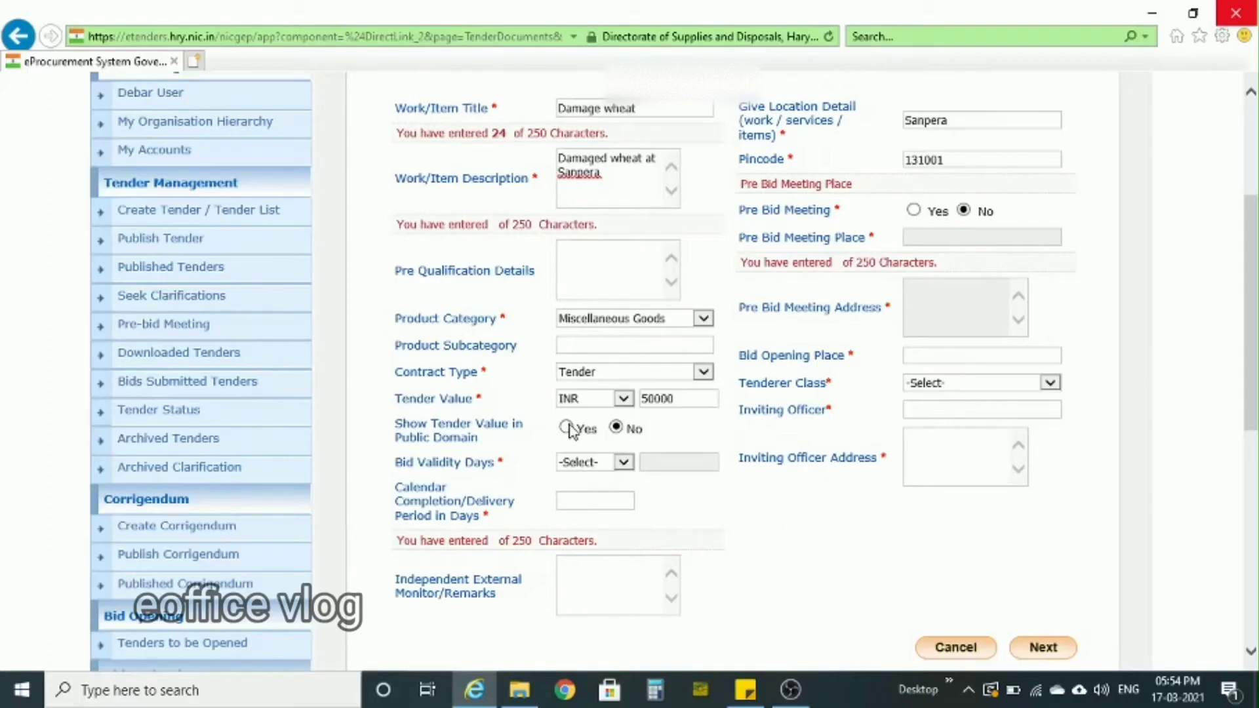
click(621, 464)
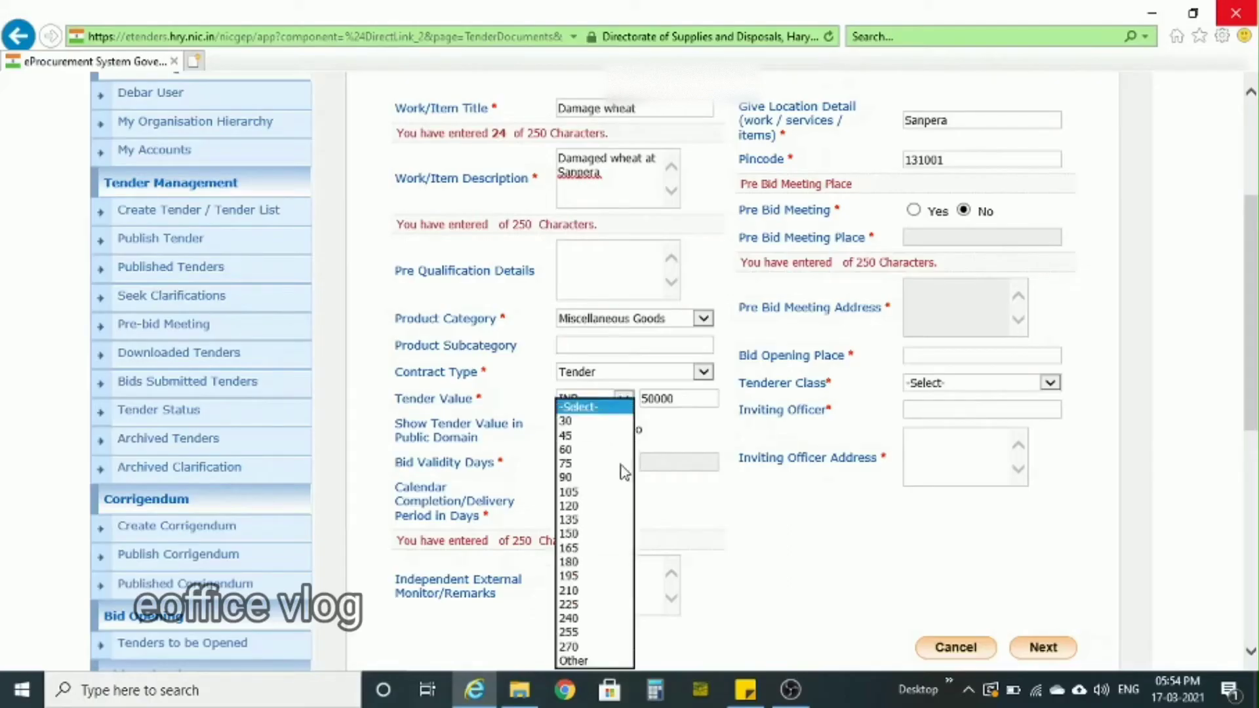
click(582, 428)
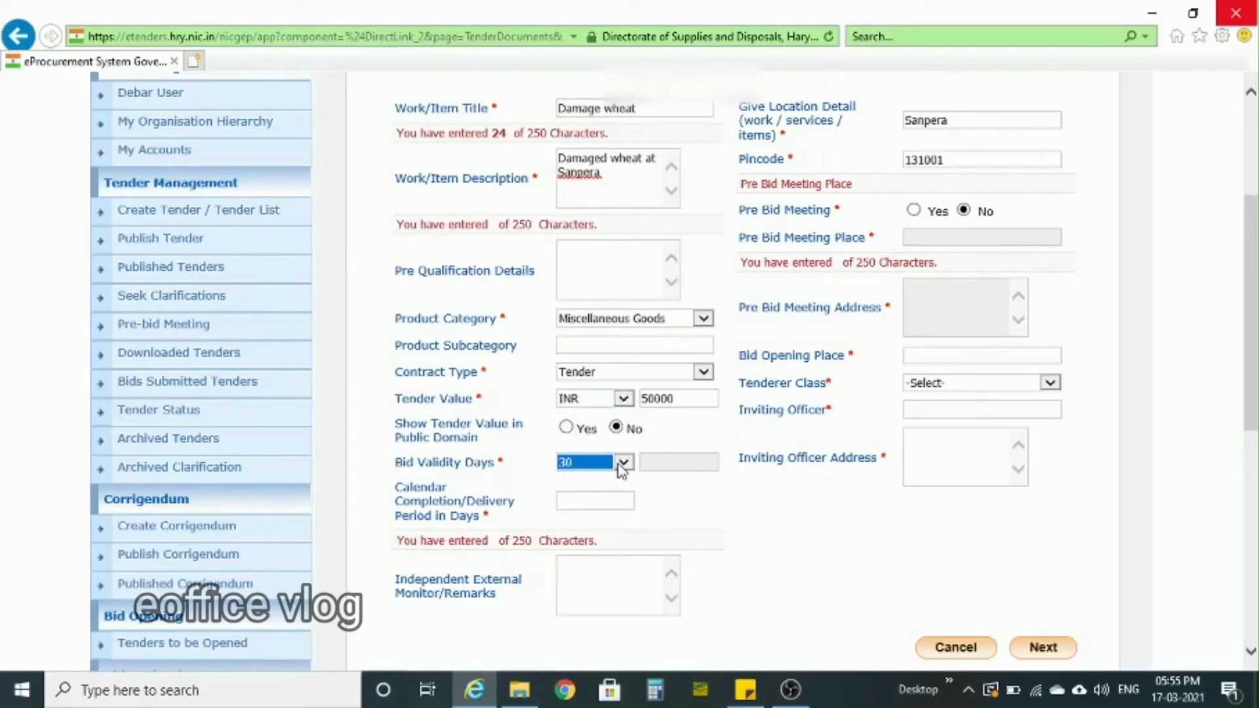
- Try the Other option for the bid validity days and set the field back to 30
click(620, 466)
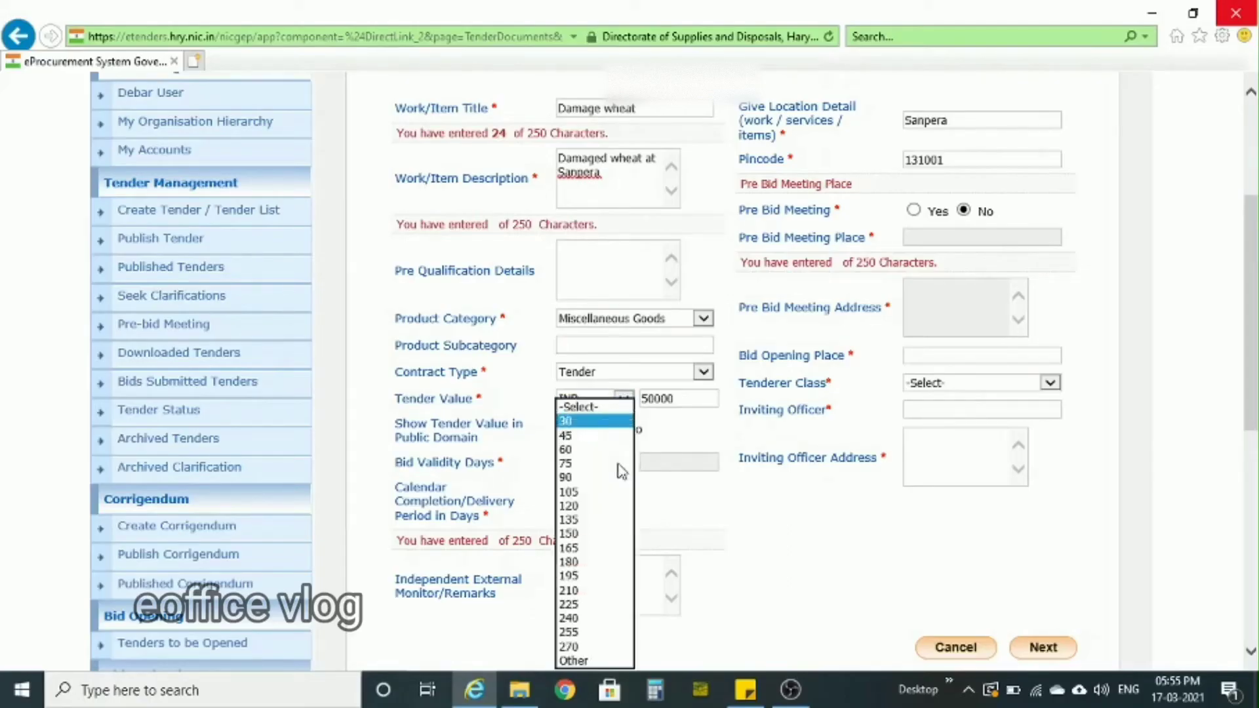
click(678, 506)
click(623, 467)
click(580, 661)
click(678, 462)
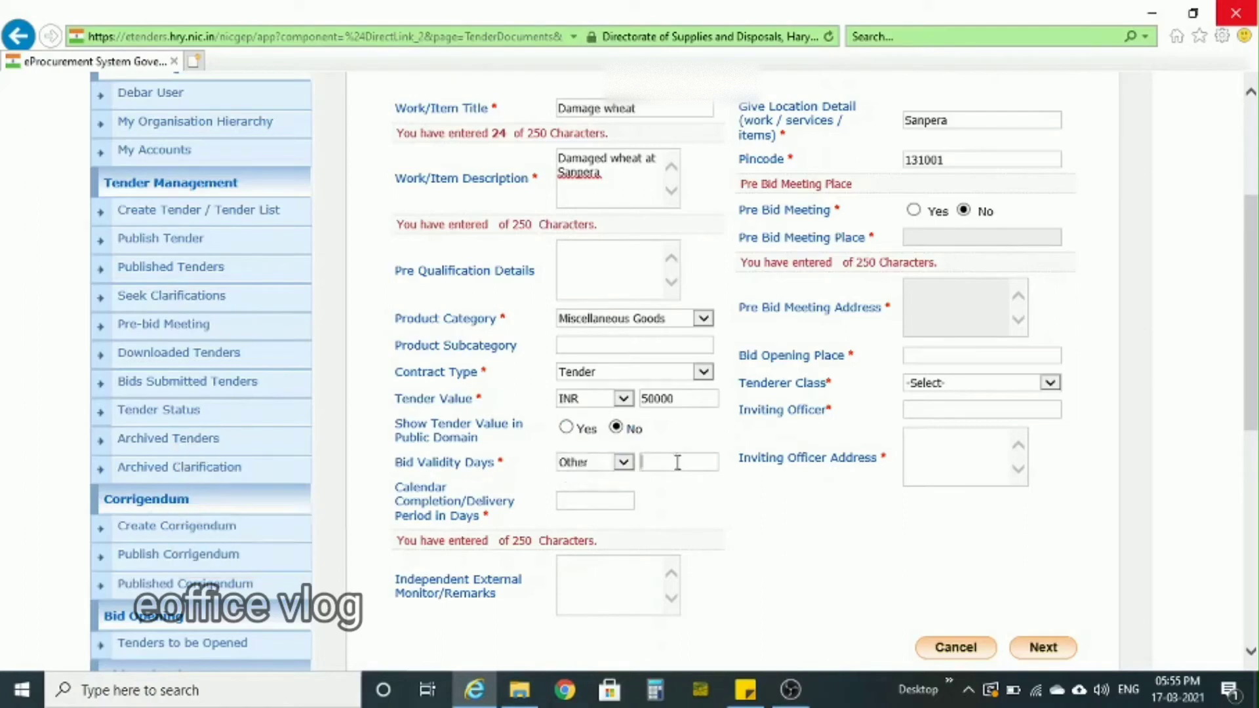
click(623, 466)
click(590, 499)
click(682, 523)
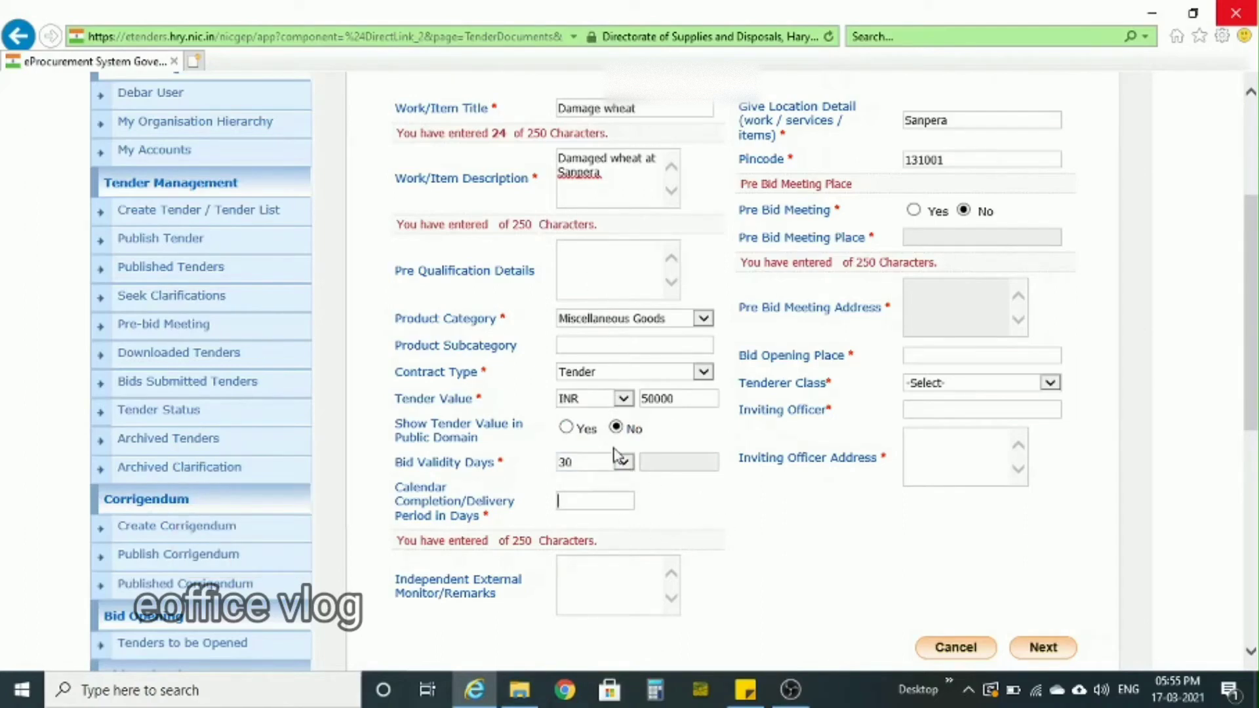
- Set the calendar completion/delivery period to 30 days
click(610, 498)
text(30)
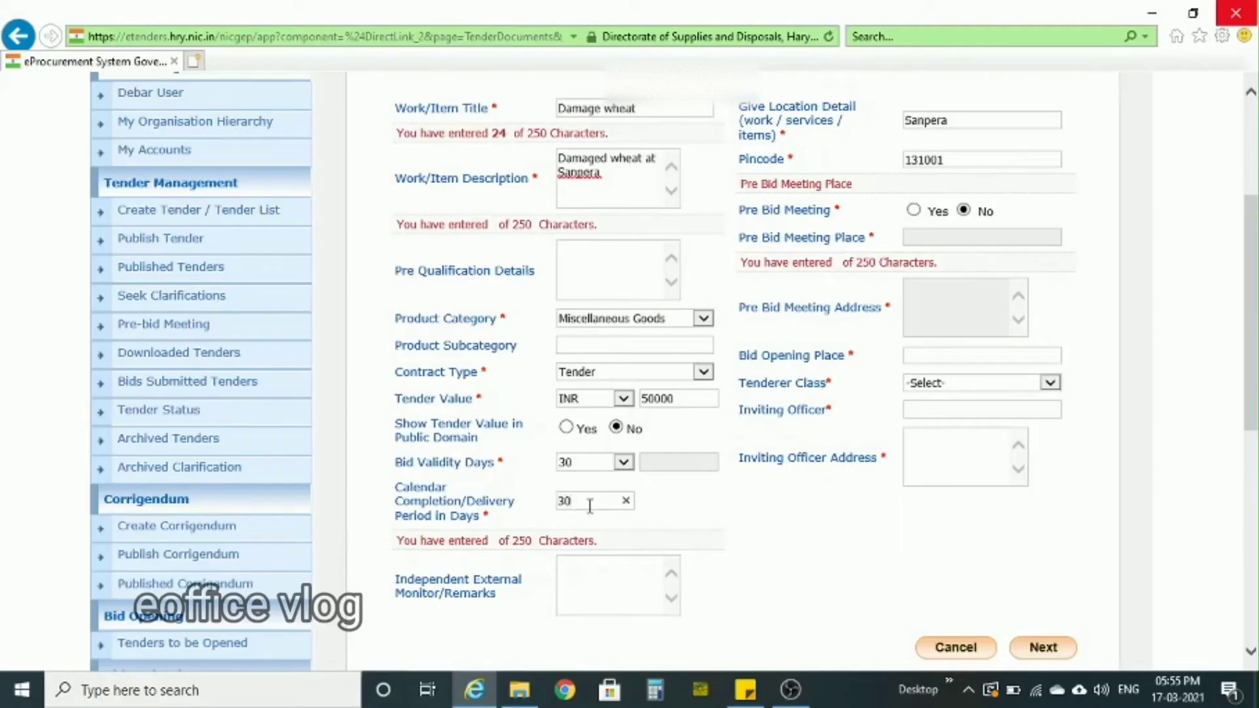
click(700, 537)
- Set the bid opening place to DFSC Sonepat and the tenderer class to B
scroll(1048, 292, up, 1)
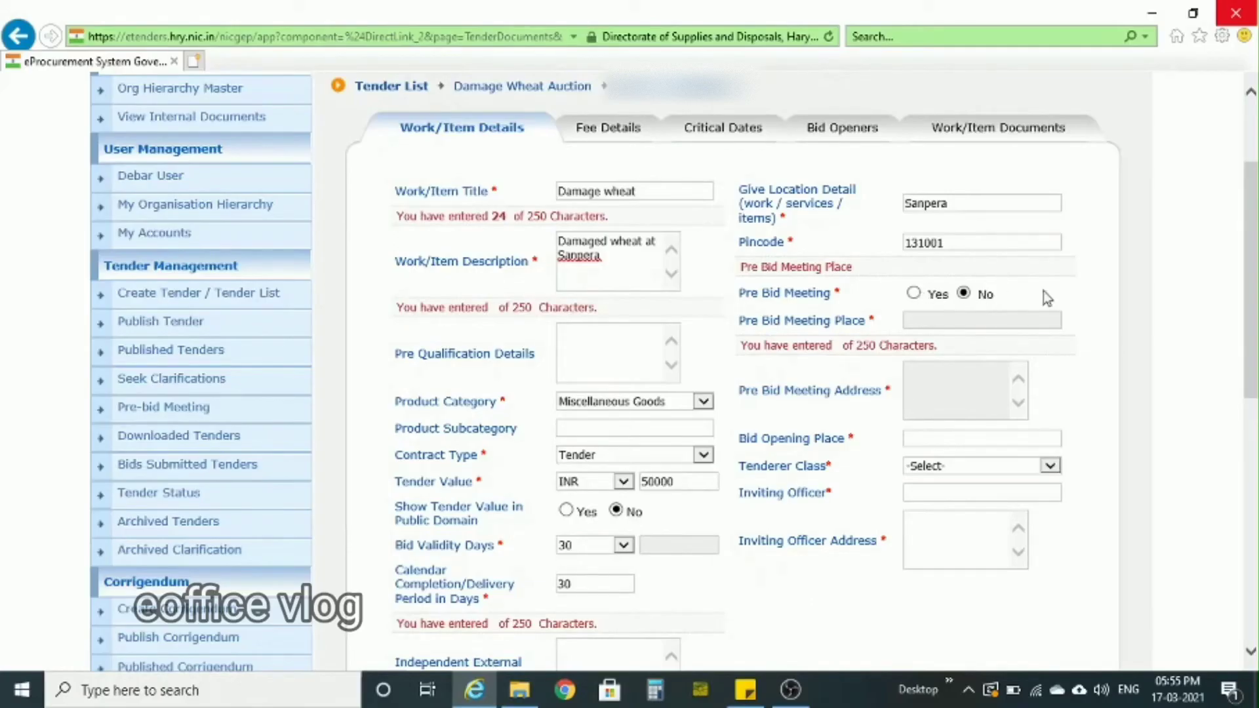
scroll(1052, 292, down, 1)
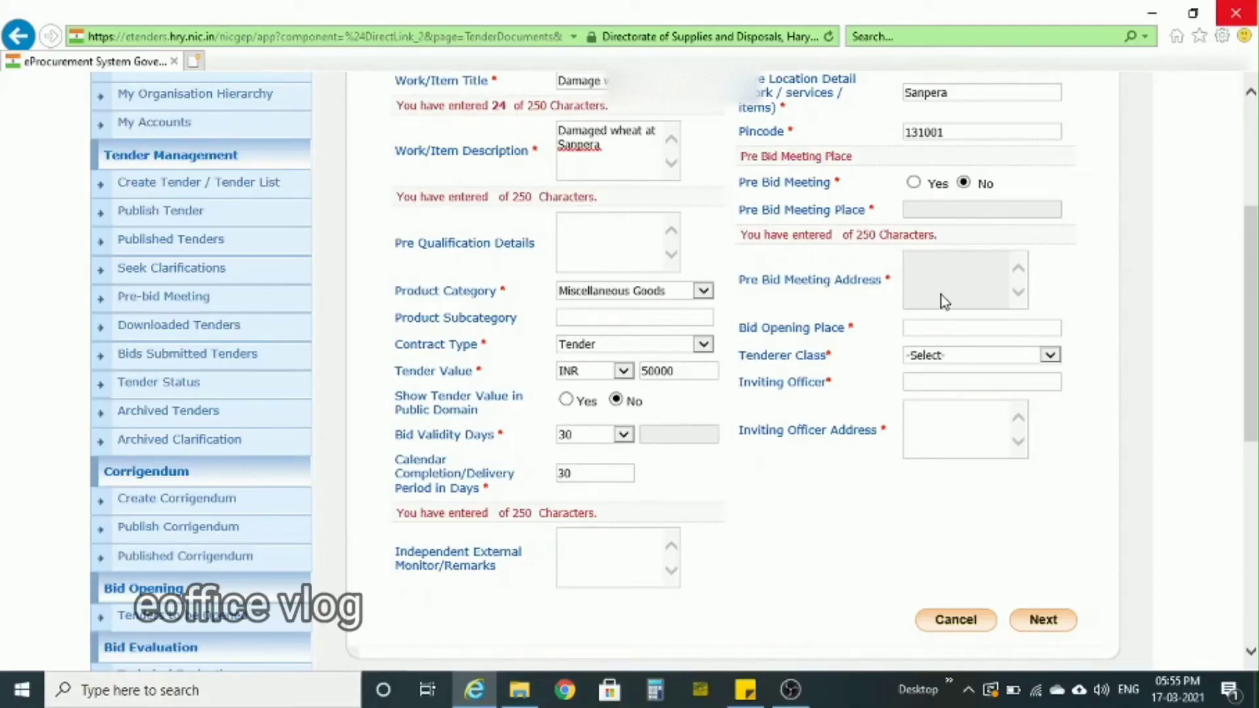
click(971, 330)
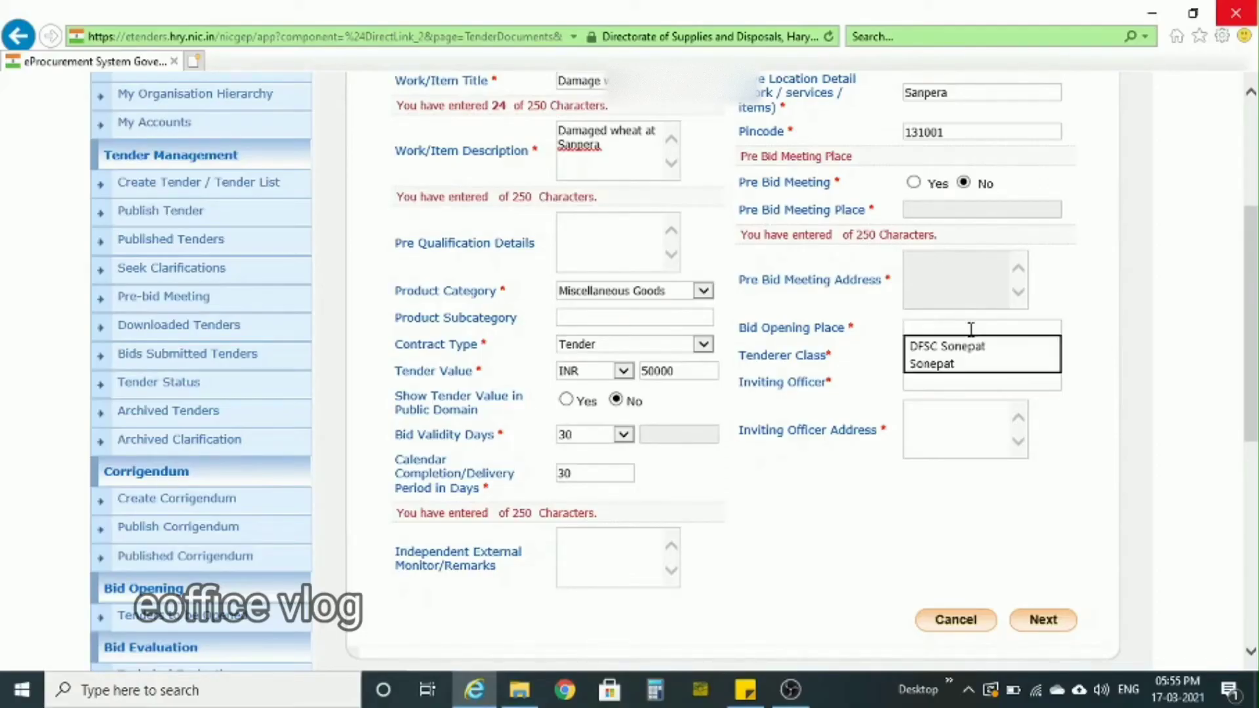
click(952, 346)
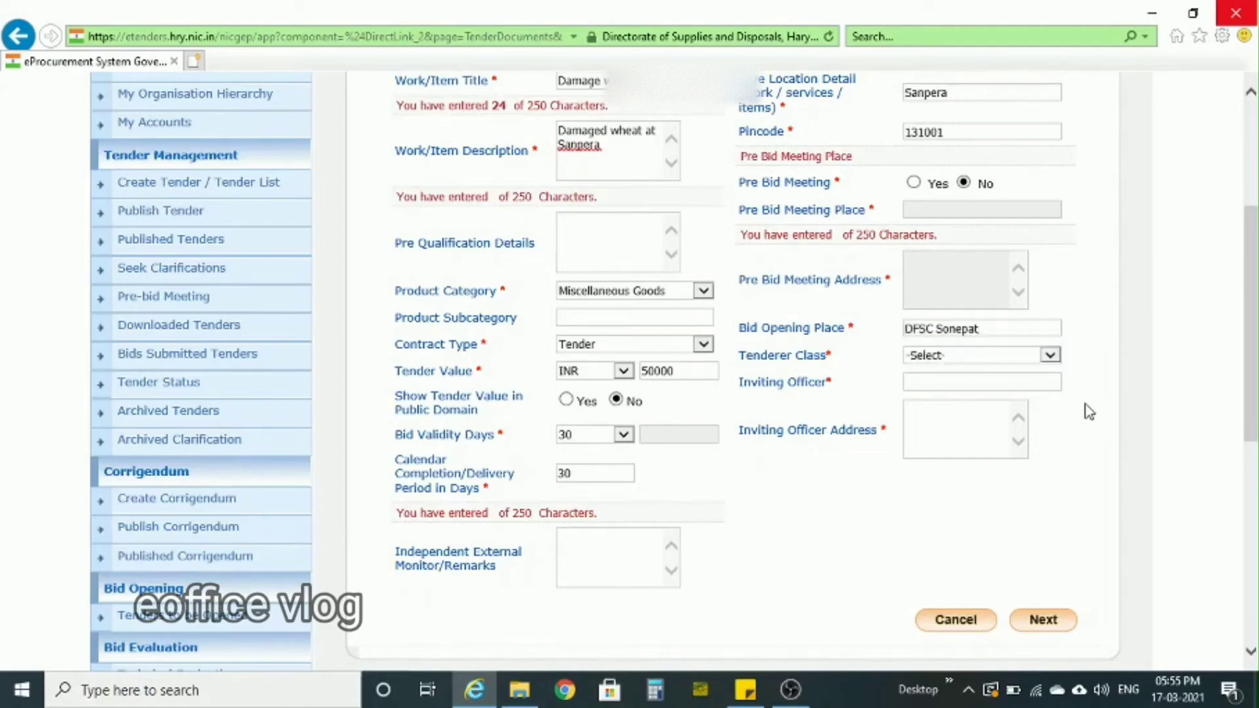
scroll(1088, 410, down, 2)
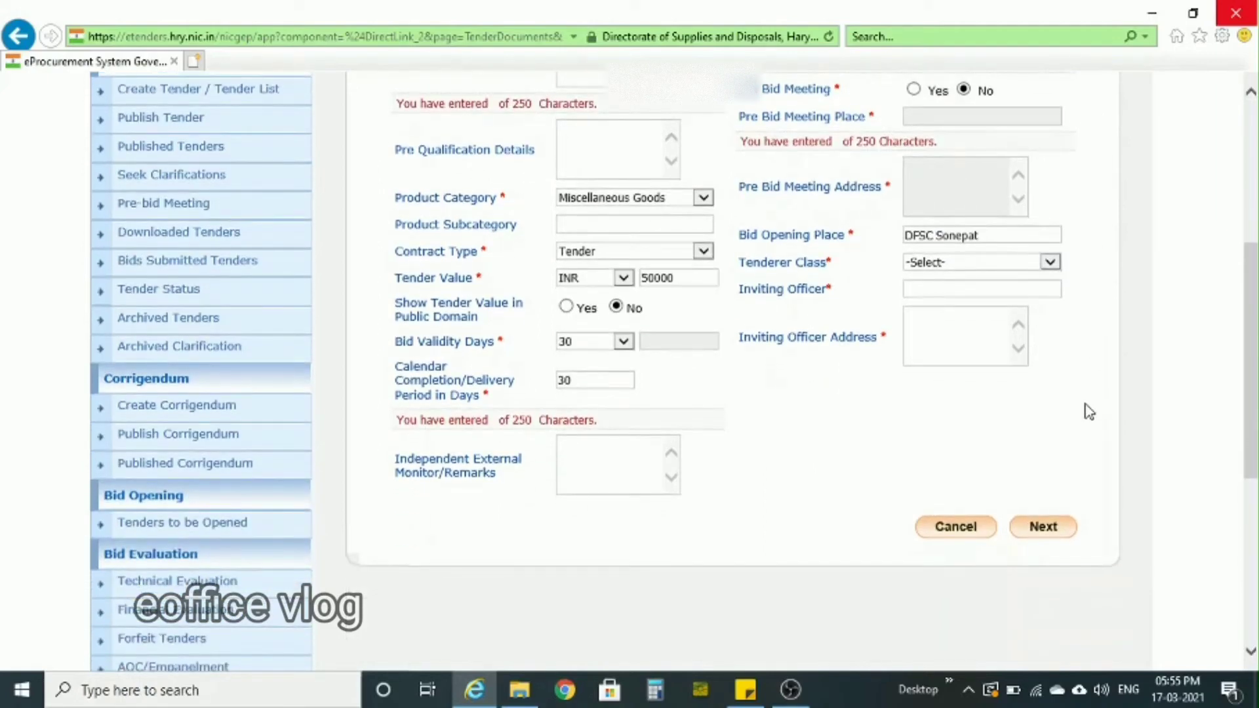
click(975, 264)
click(918, 276)
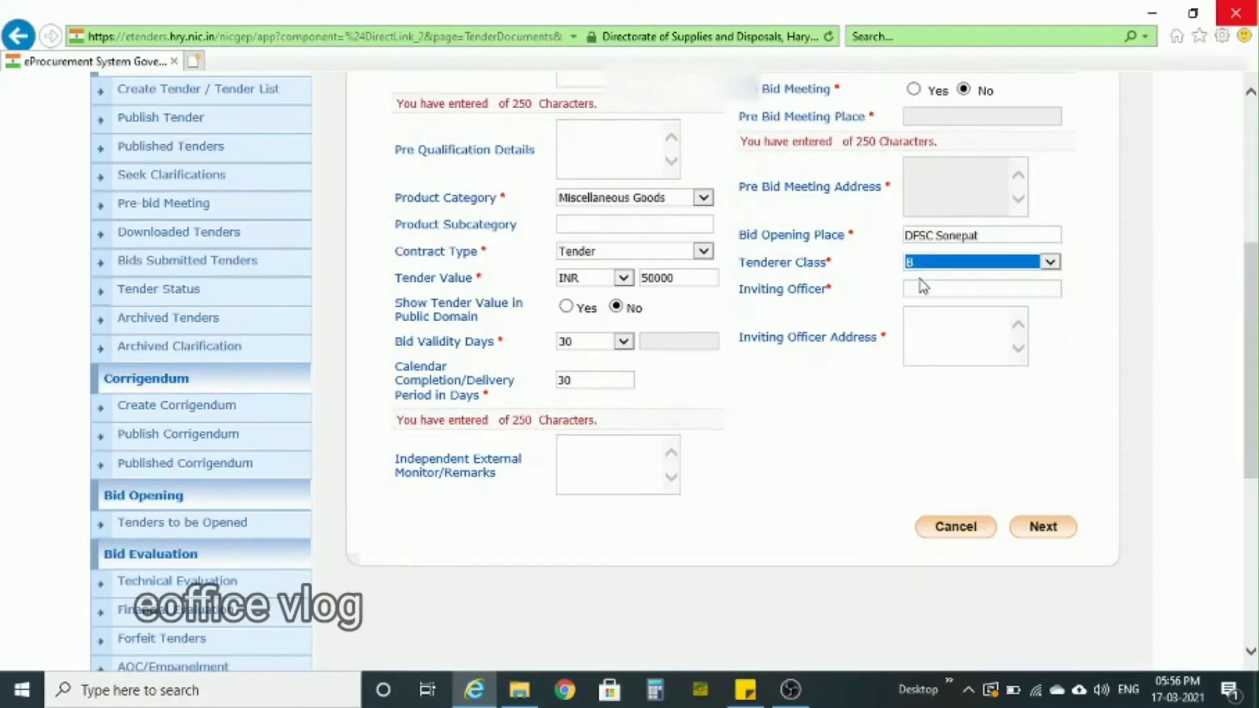
click(1083, 350)
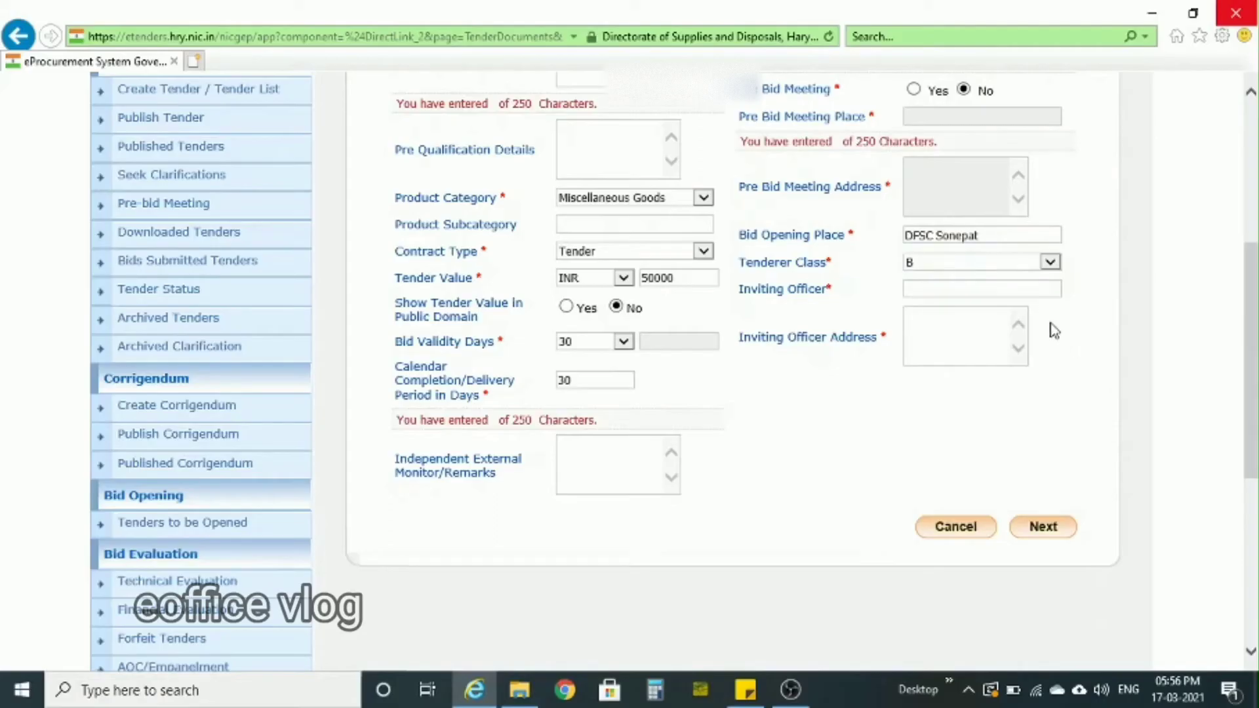
- Enter DFSC as the inviting officer with the address Sonepat, and continue to the fee details
click(984, 293)
text(DFSC)
click(940, 325)
text(Sonepat)
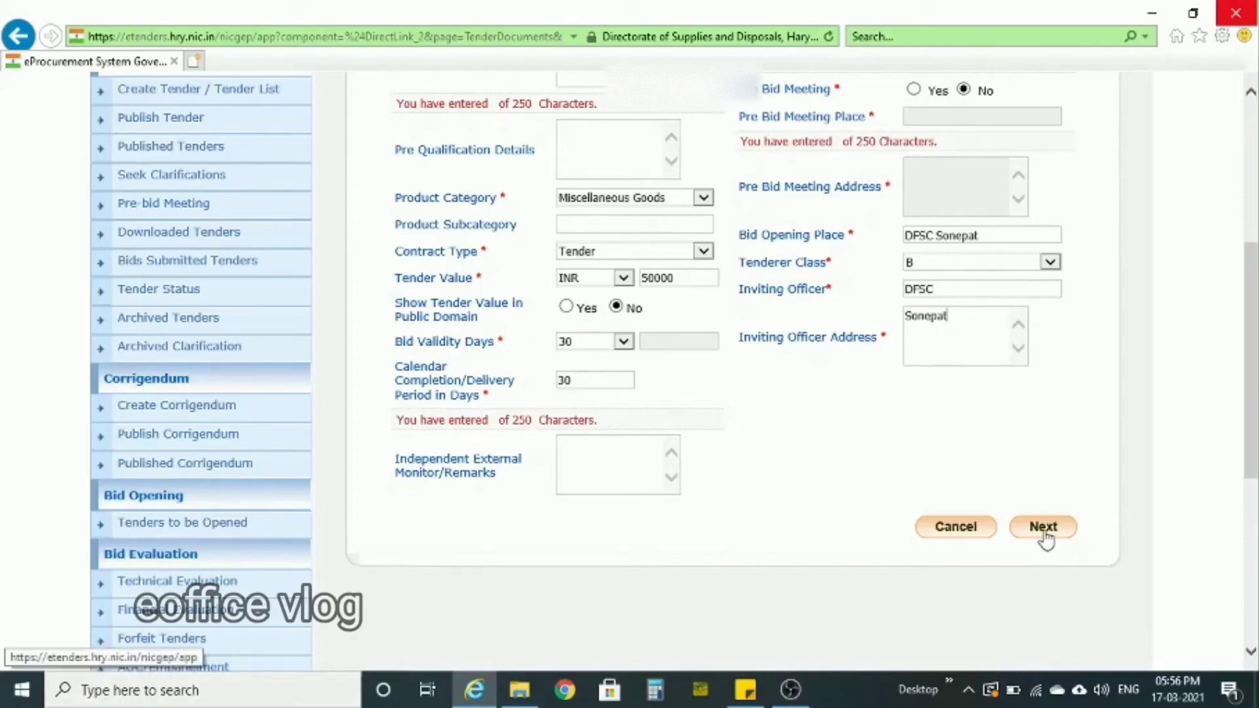
click(1044, 528)
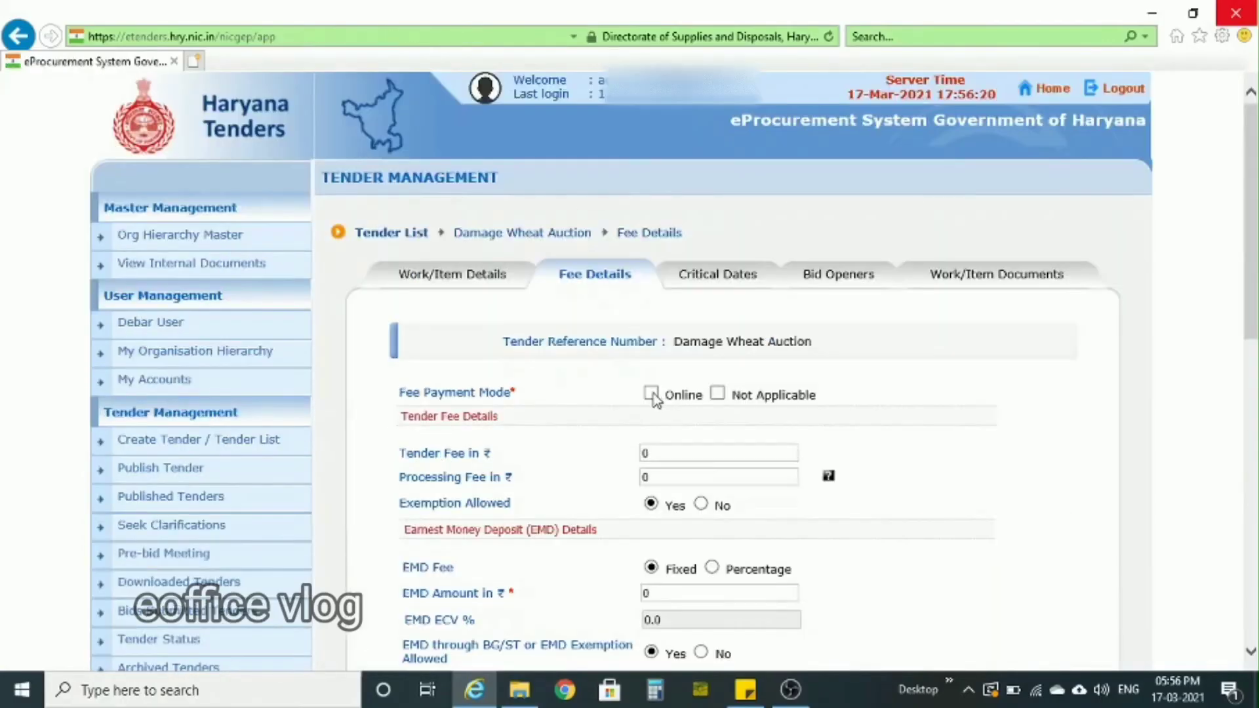
- Choose Online as the fee payment mode and set the tender fee to ₹1000
click(651, 394)
scroll(891, 475, down, 3)
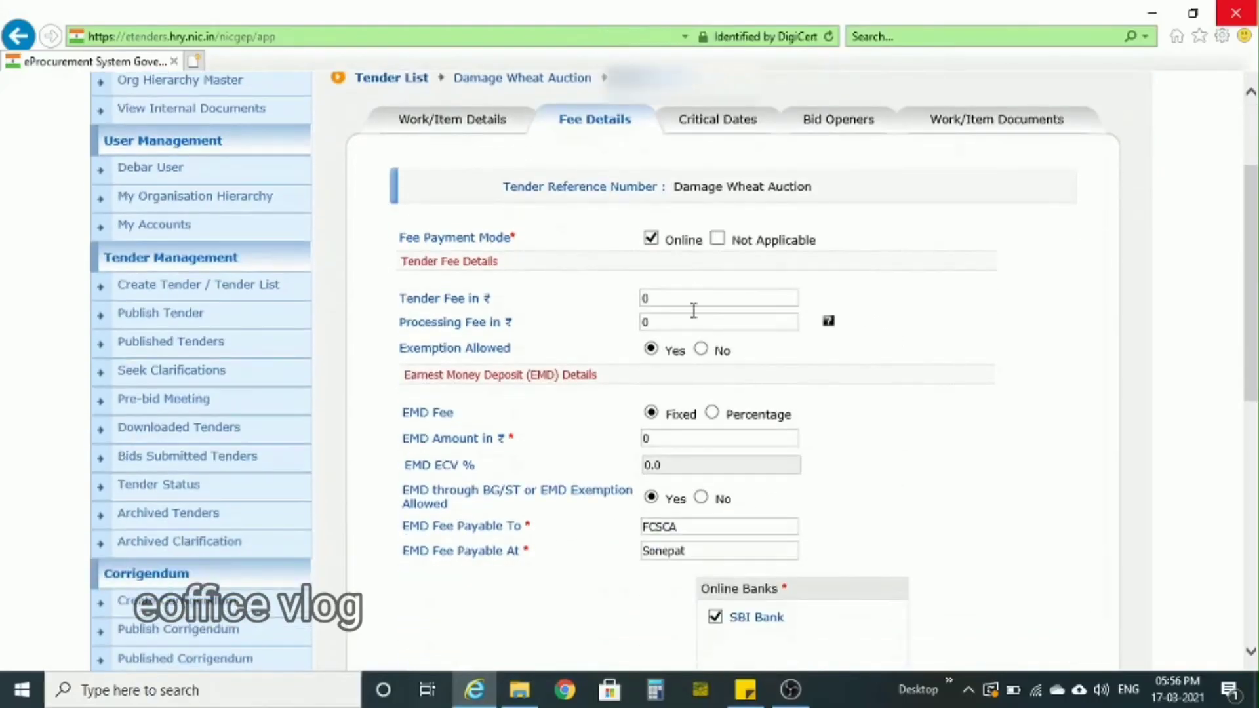
double_click(662, 295)
text(1000)
click(909, 305)
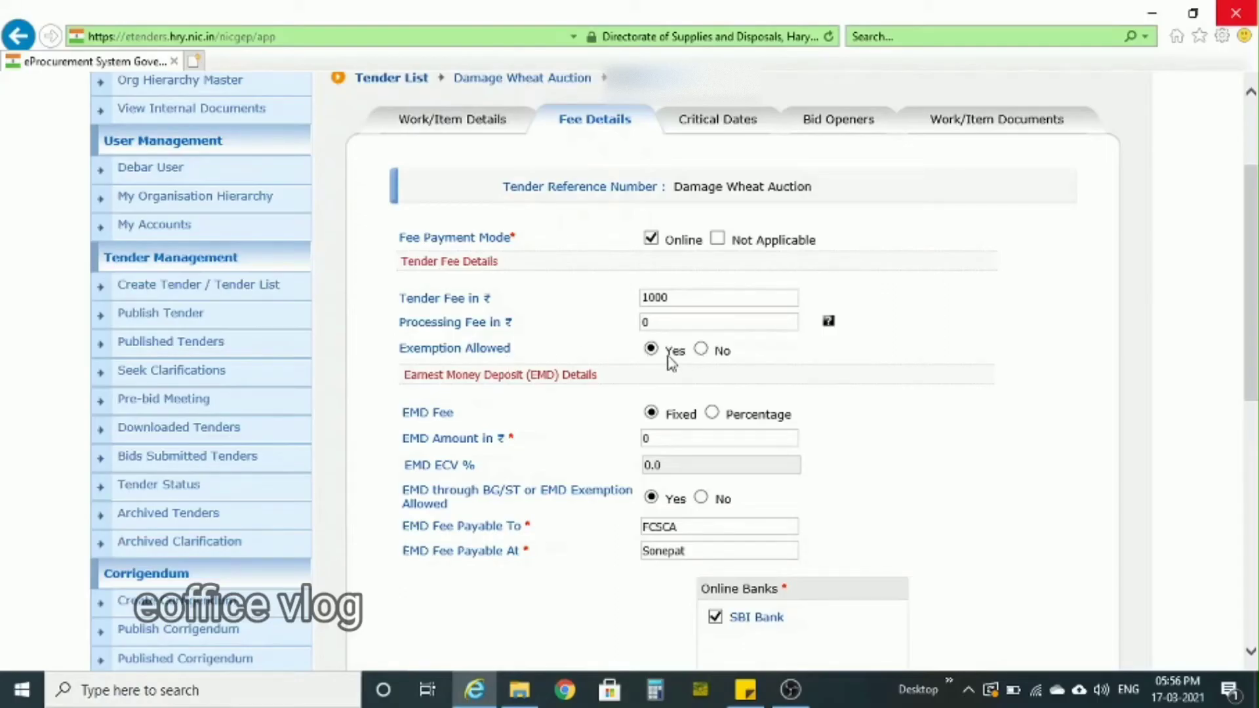
- Disallow exemption from the tender fee and set the fixed EMD amount to ₹5000
click(700, 349)
key(Tab)
key(Tab)
key(BackSpace)
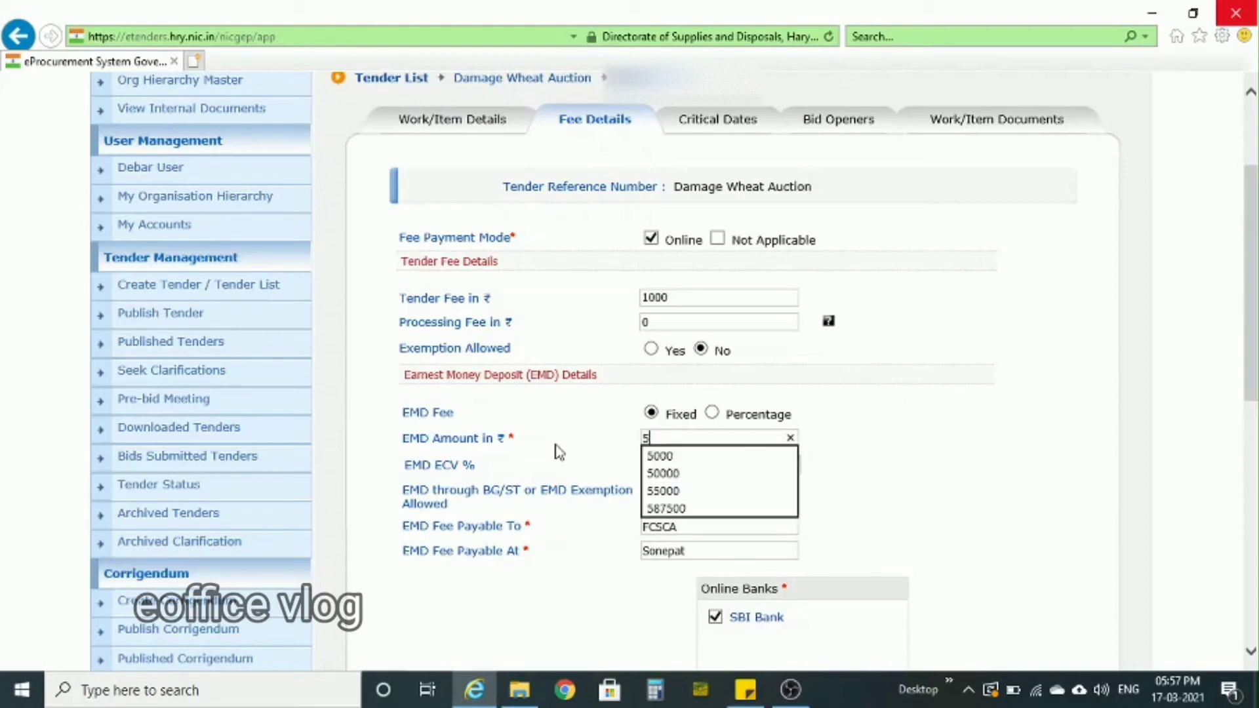
text(5000)
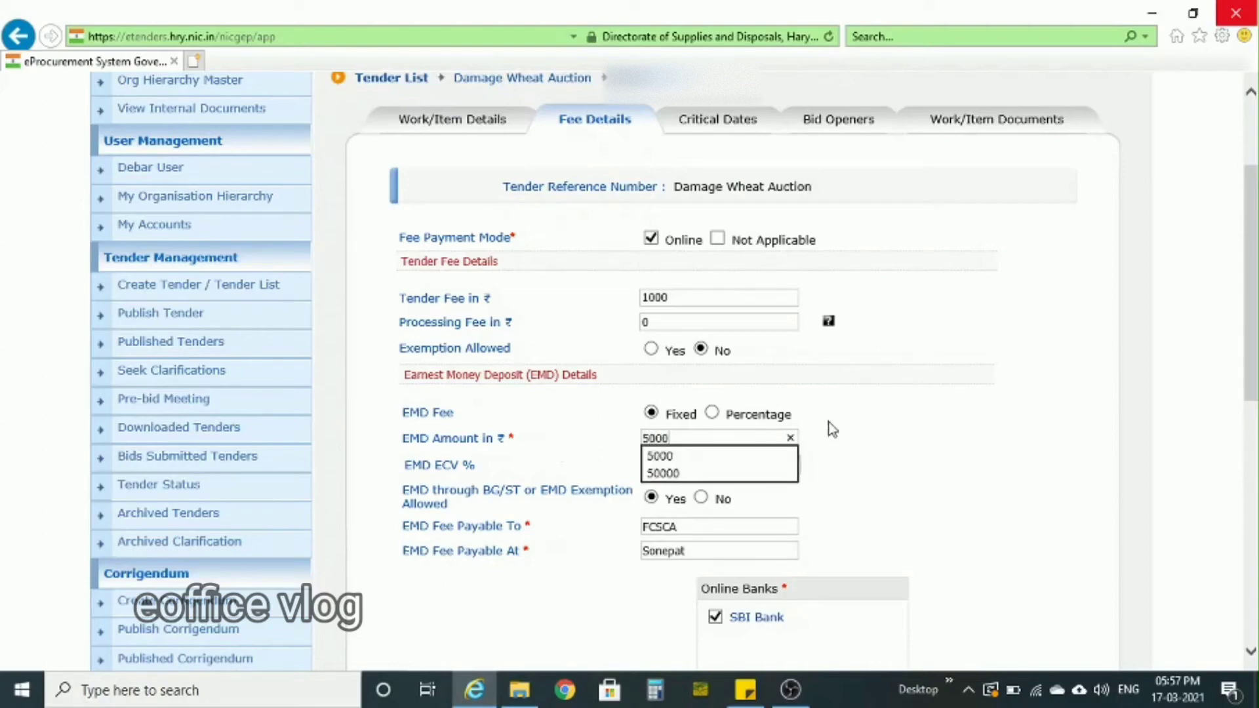
click(851, 428)
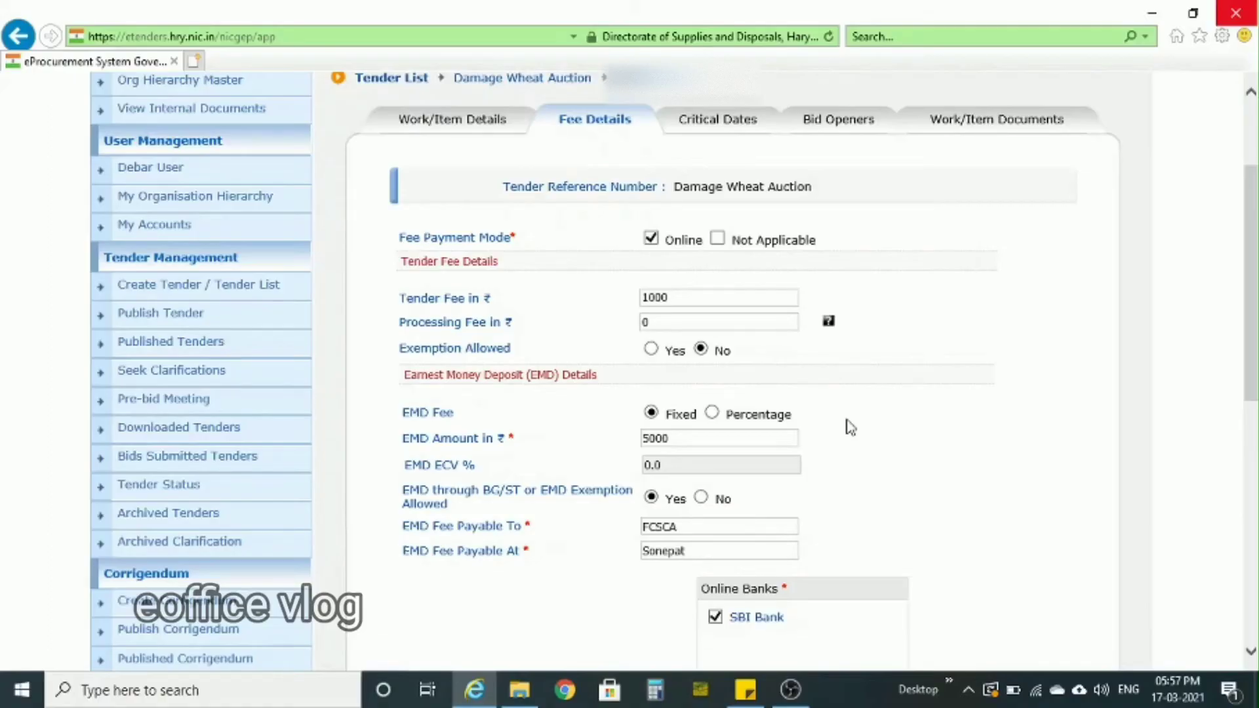
- Disallow EMD through BG/ST or EMD exemption, and continue to the critical dates
scroll(851, 428, down, 2)
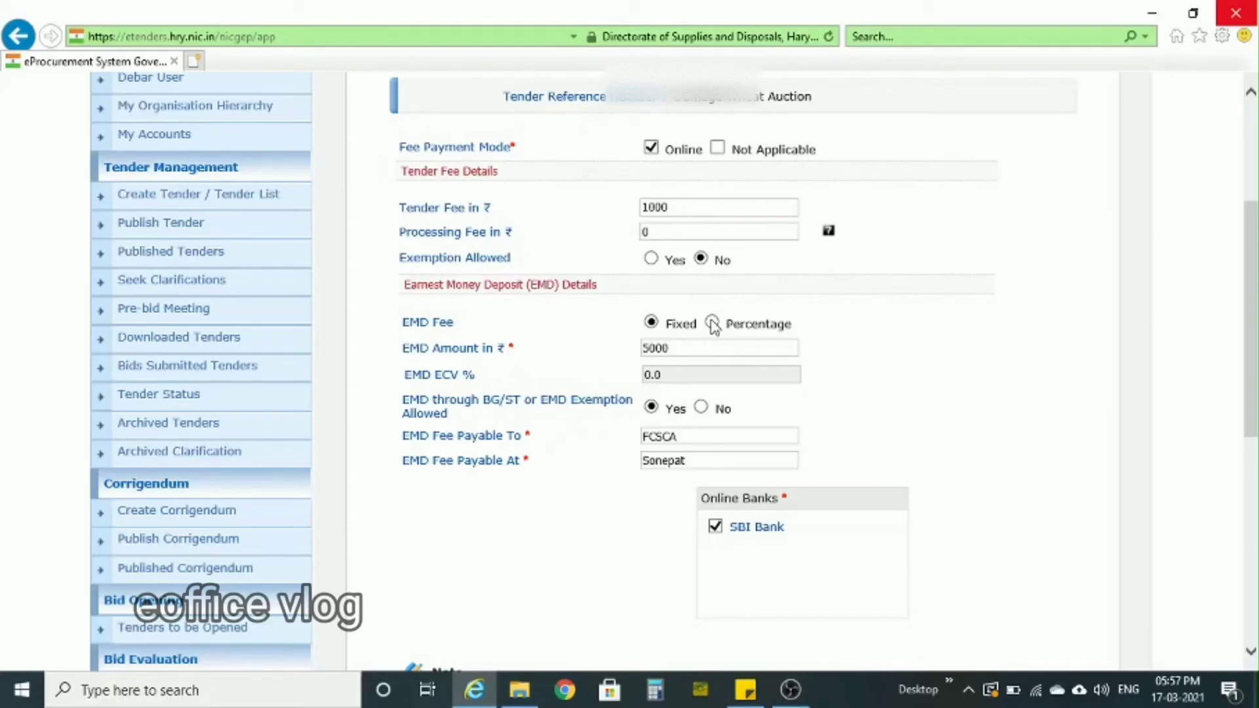
click(701, 409)
scroll(913, 427, down, 3)
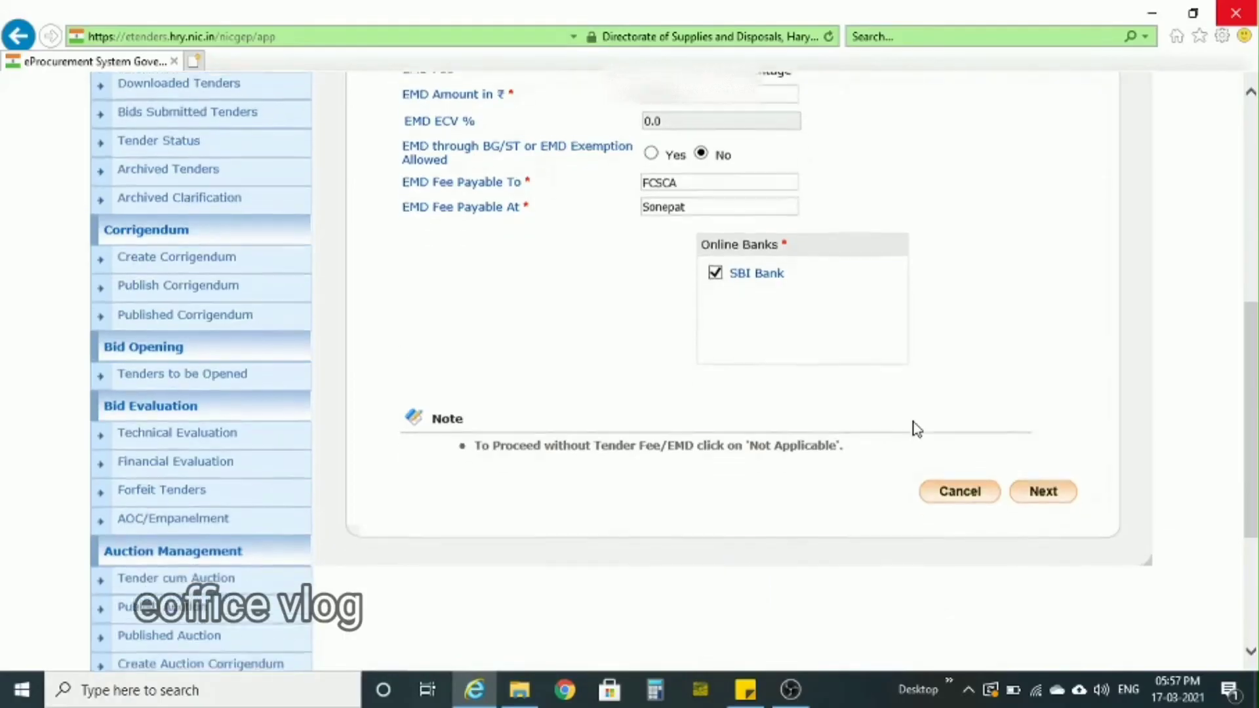
scroll(917, 429, down, 3)
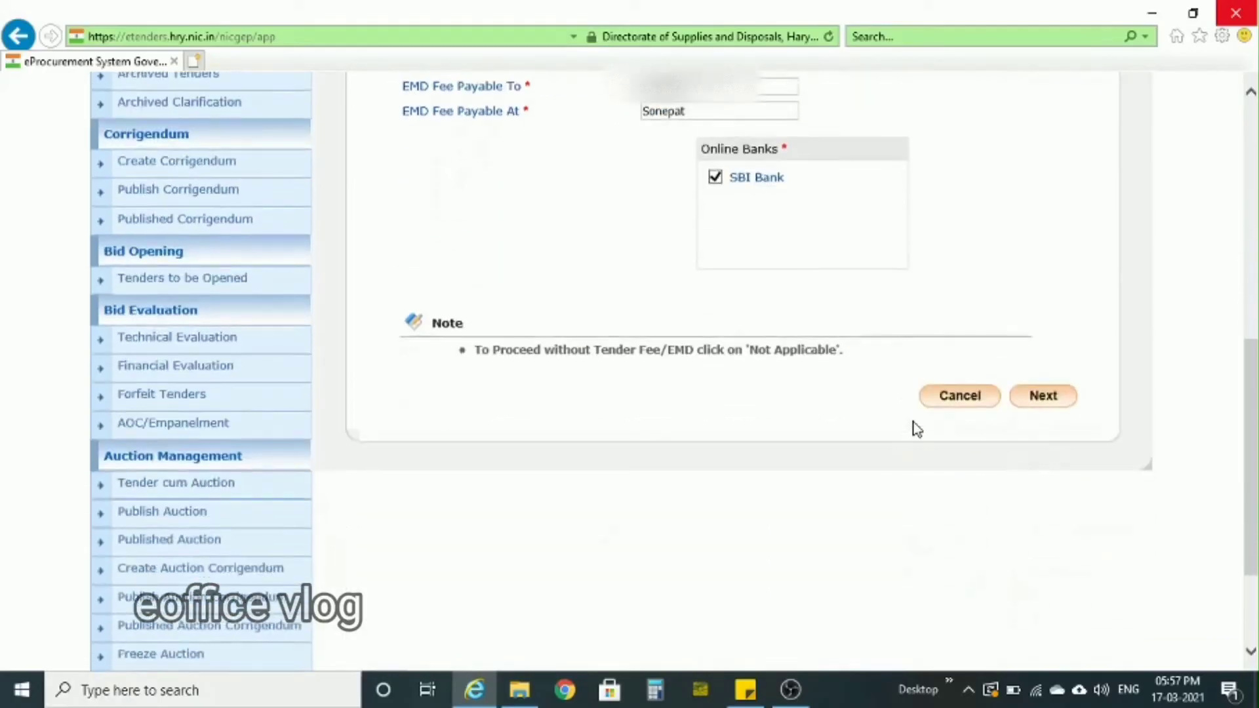
click(1055, 396)
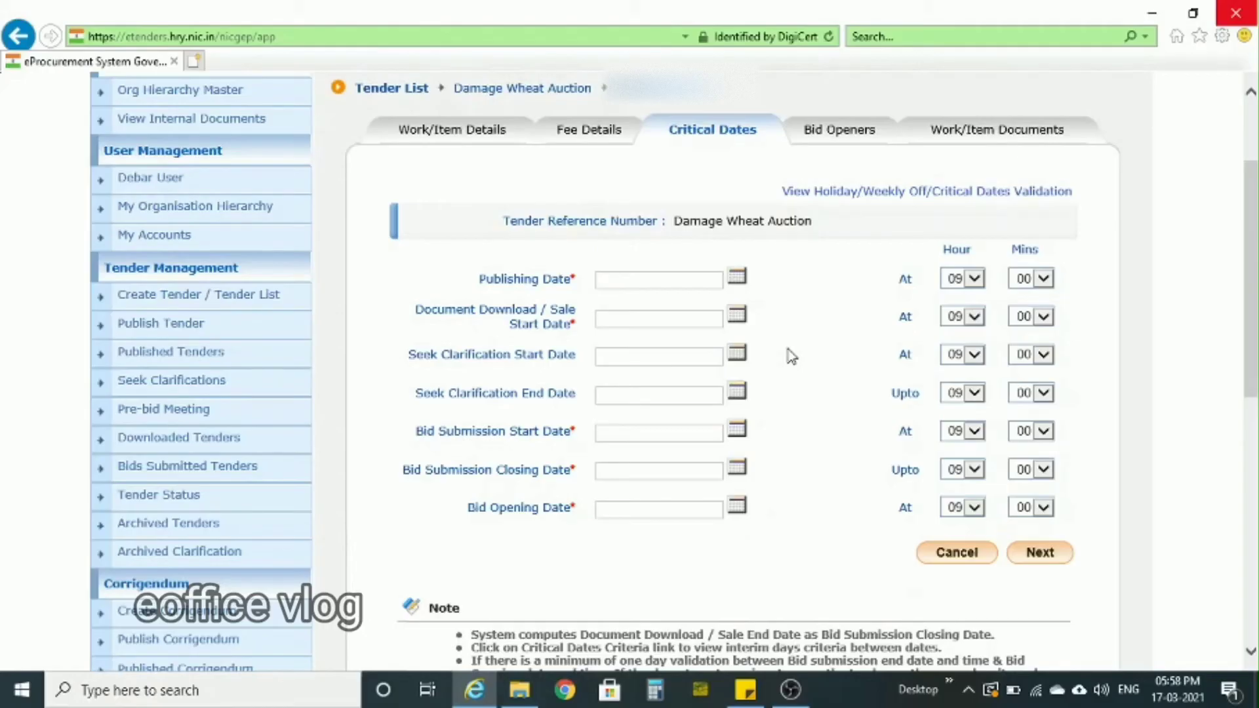
- Set the publishing date, document download/sale start date and bid submission start date to 18/03/2021
click(736, 276)
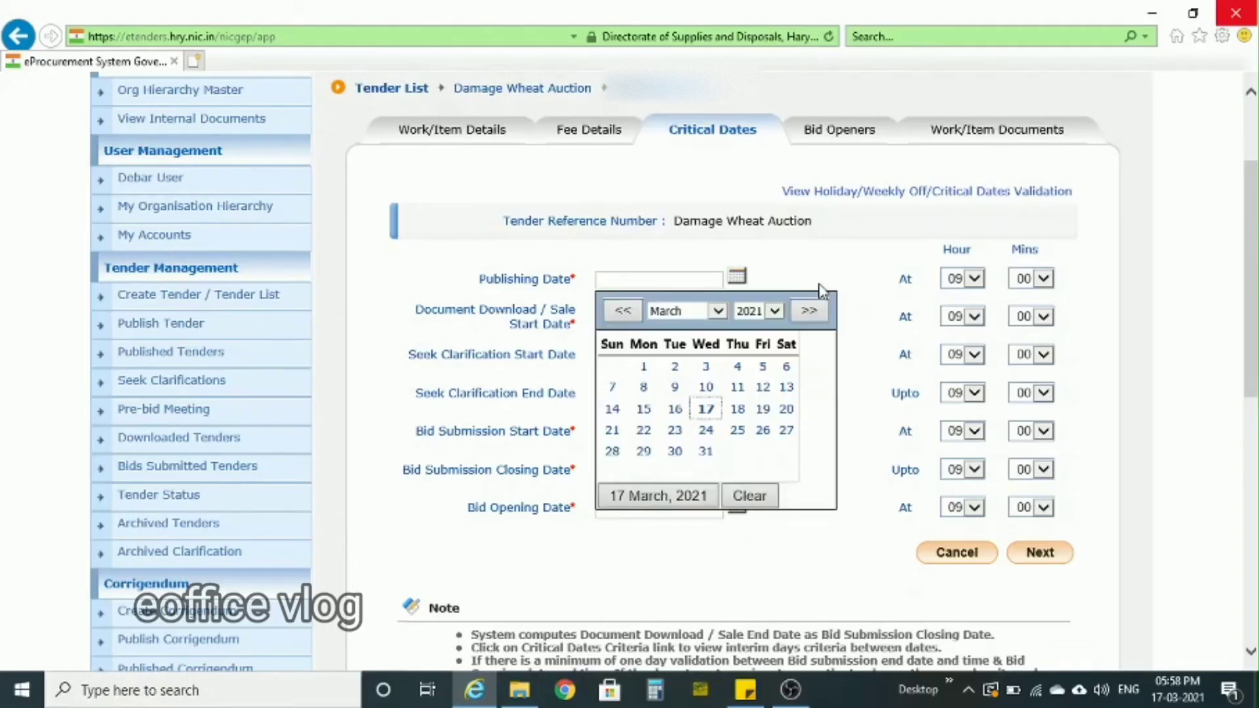
click(706, 409)
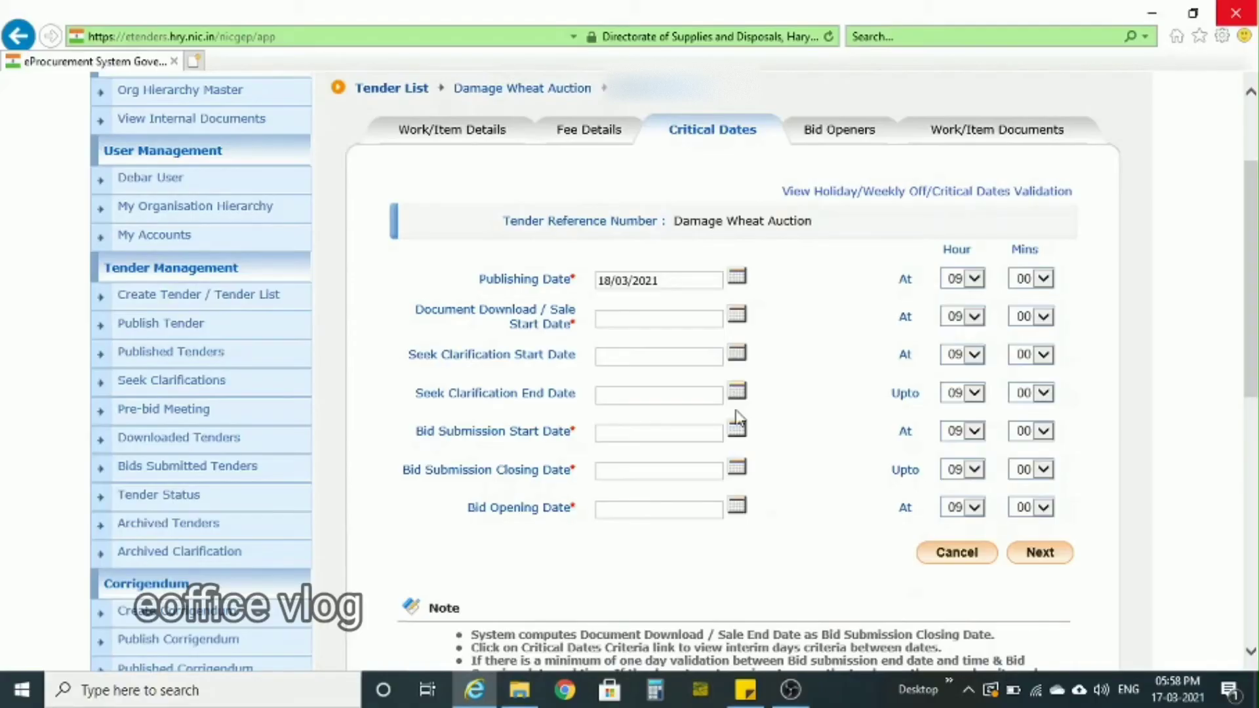
click(741, 318)
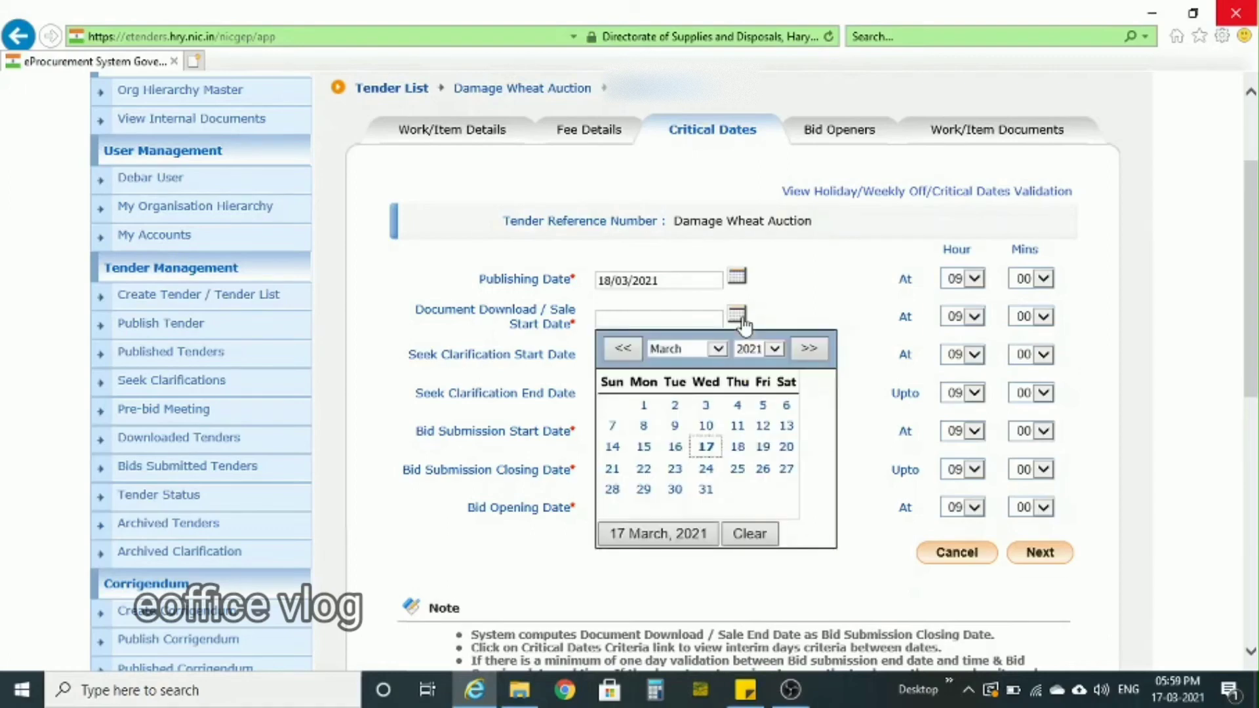
click(737, 447)
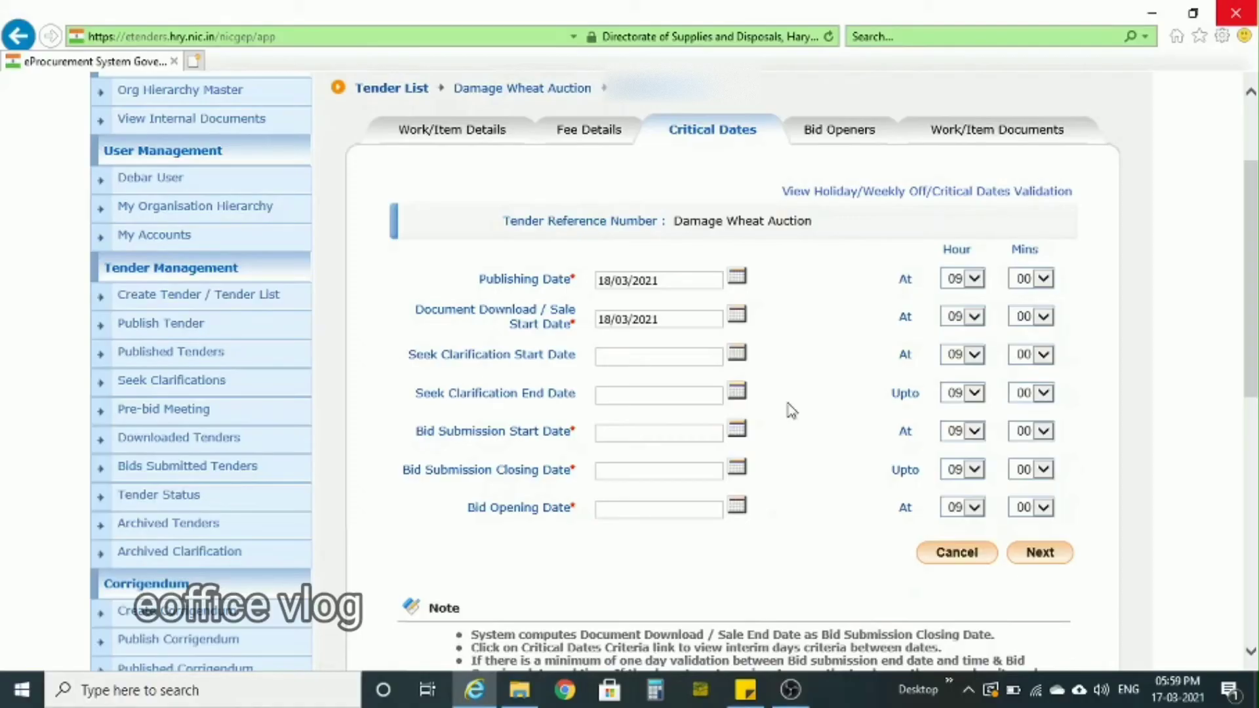
click(738, 429)
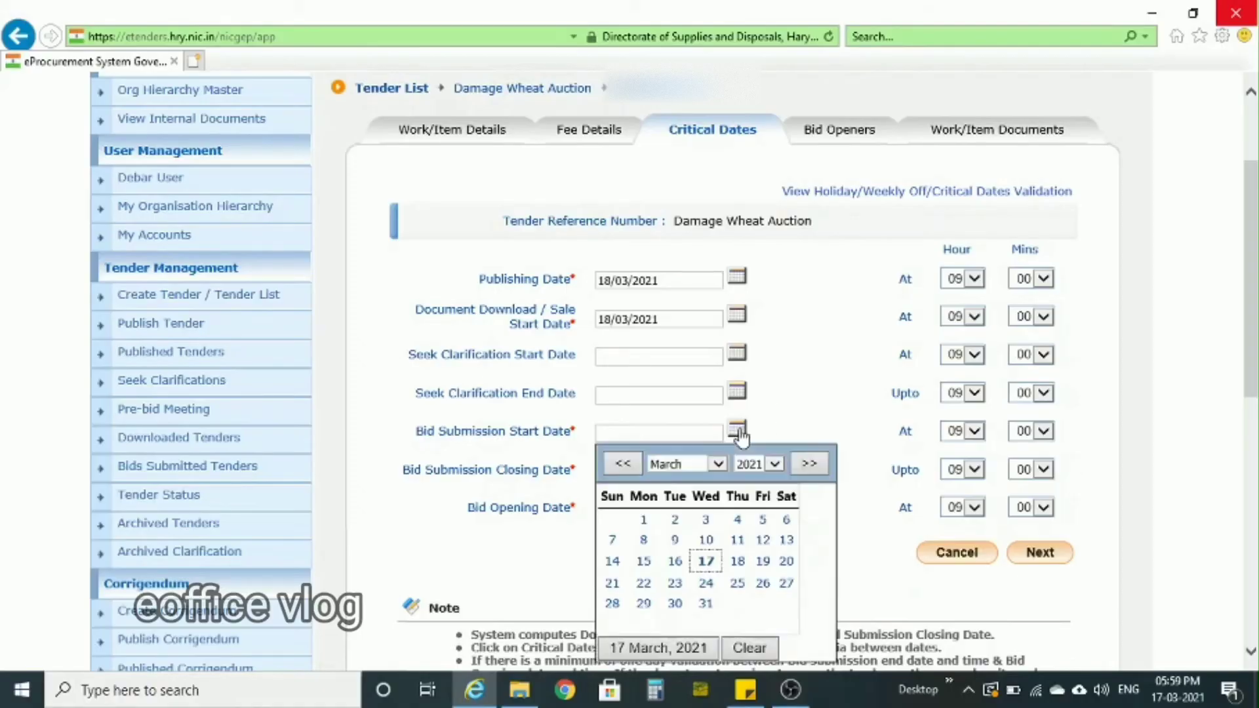
click(735, 562)
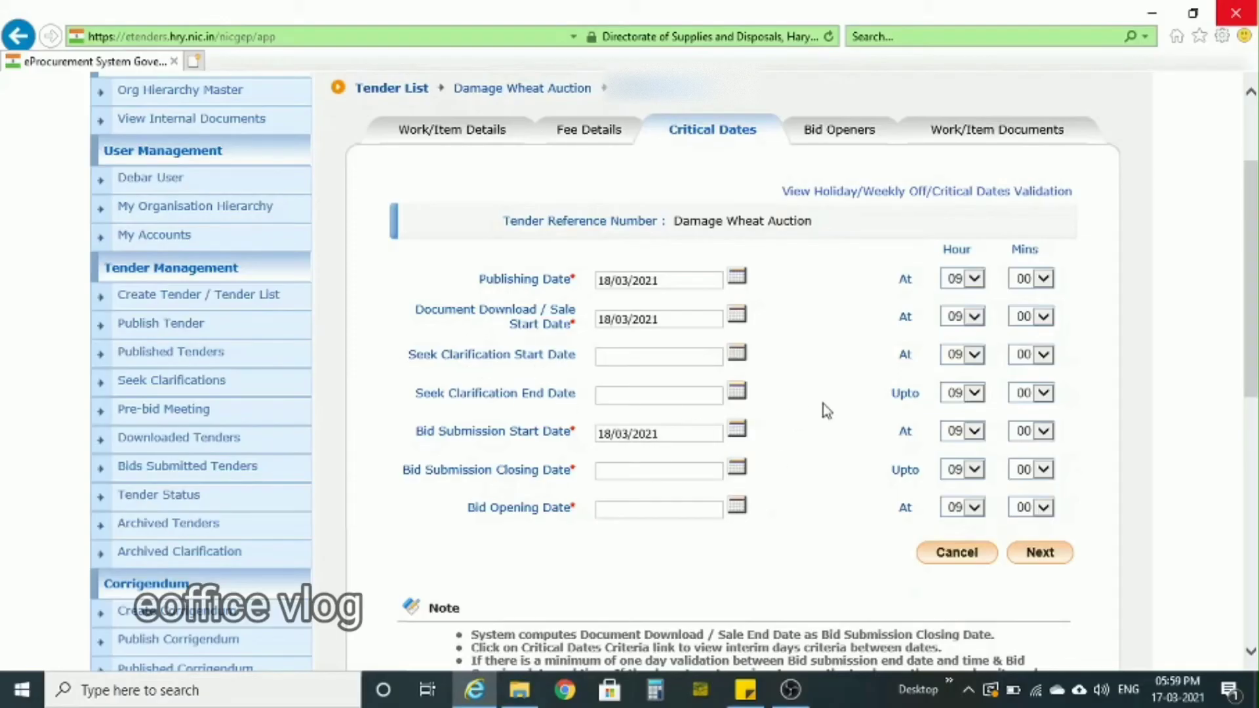
scroll(824, 404, down, 1)
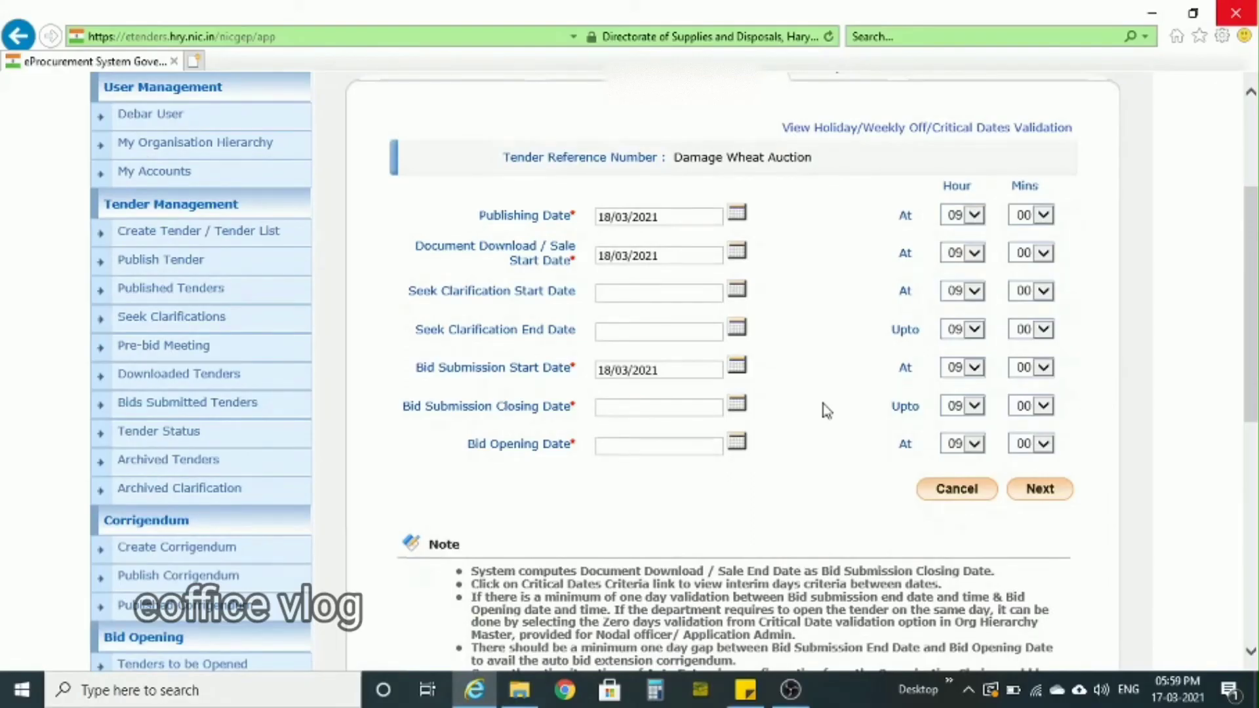
- Set the bid submission closing date to 25/03/2021
scroll(825, 410, down, 1)
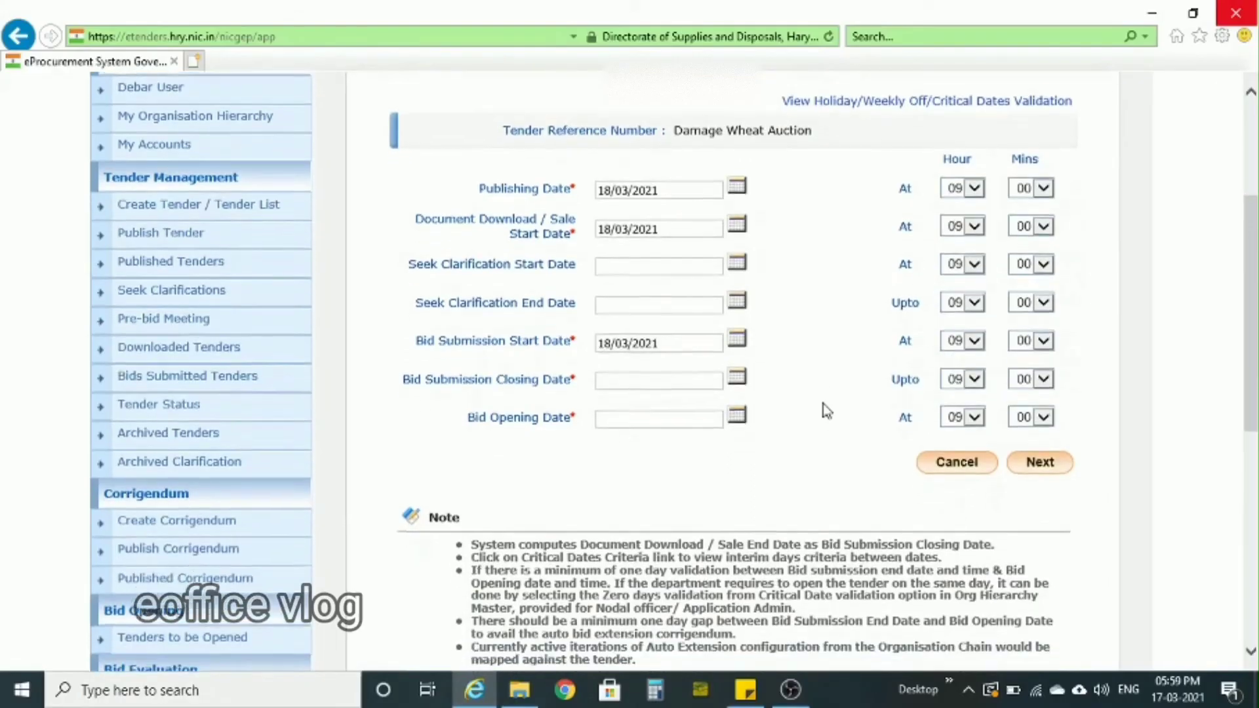
click(737, 368)
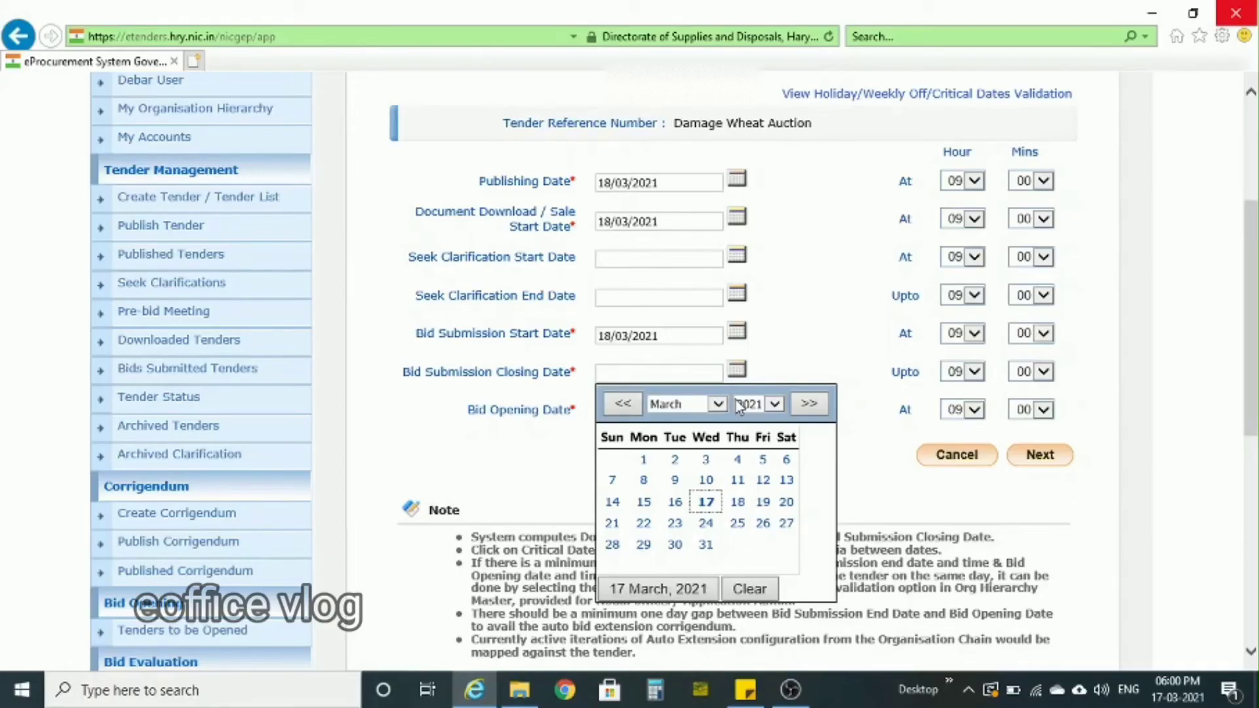
click(737, 523)
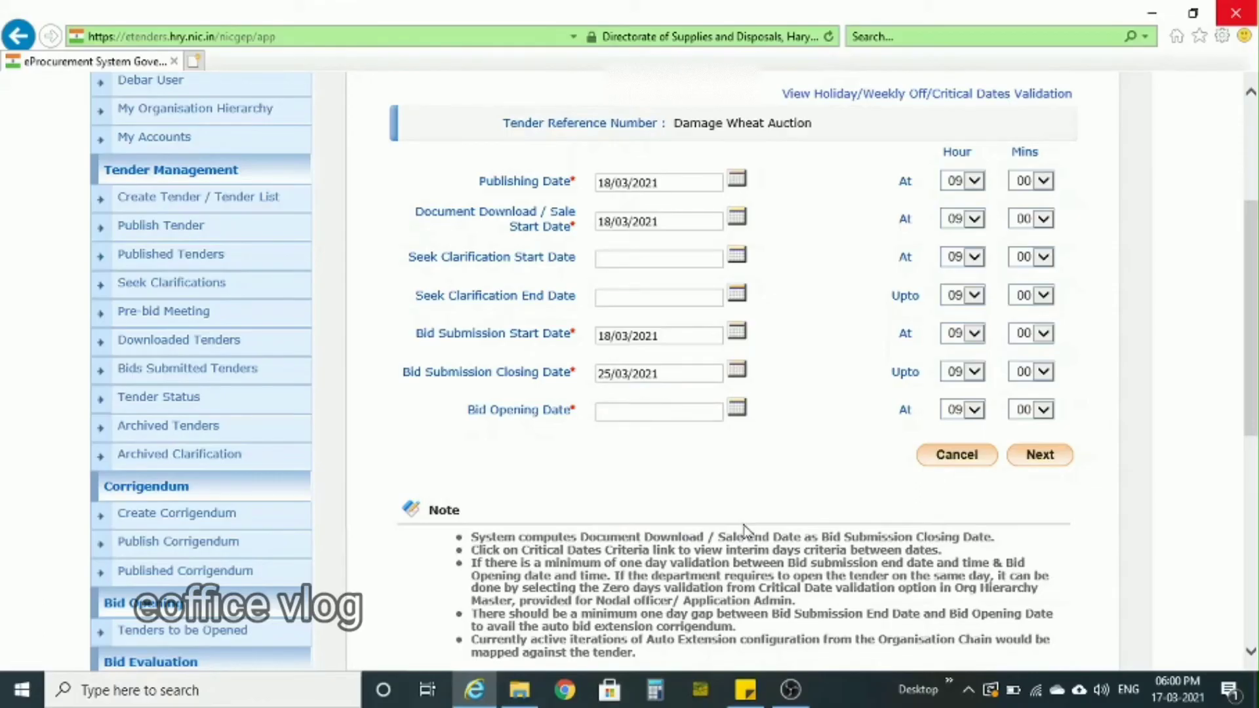
- Set the bid opening date to 25/03/2021 with hour 10, and continue to the bid opener selection
click(737, 409)
click(737, 562)
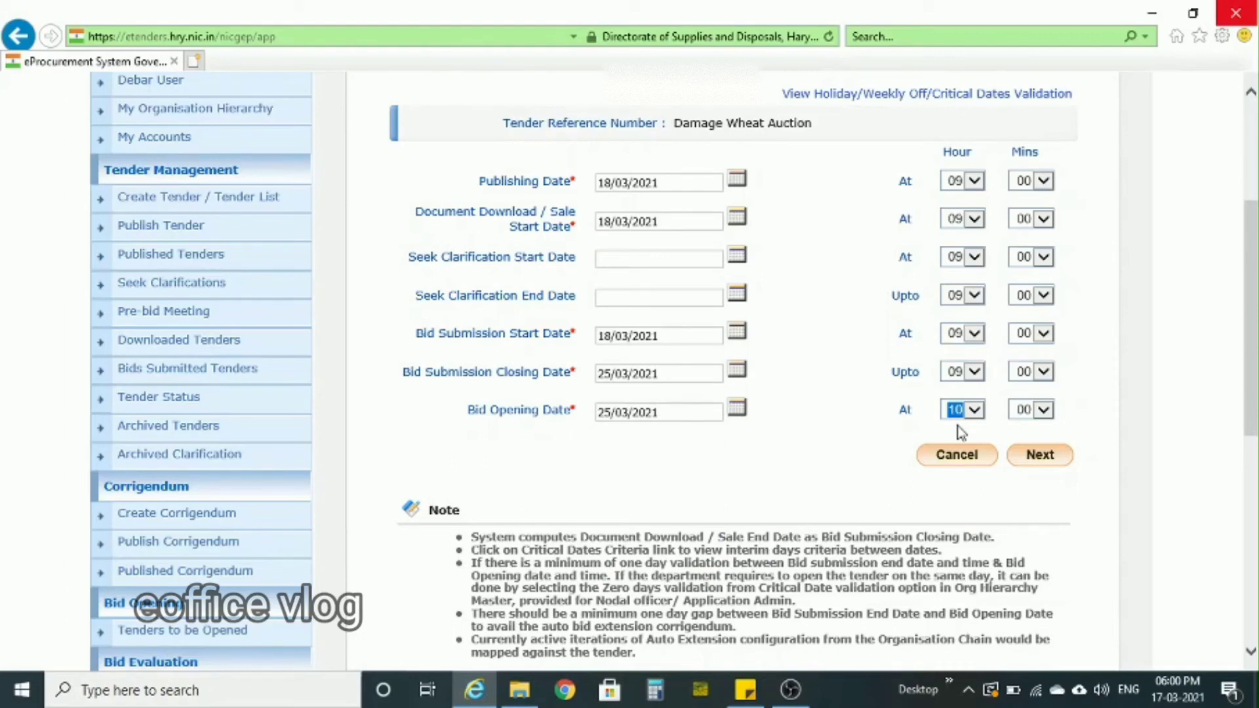
click(994, 409)
click(1047, 457)
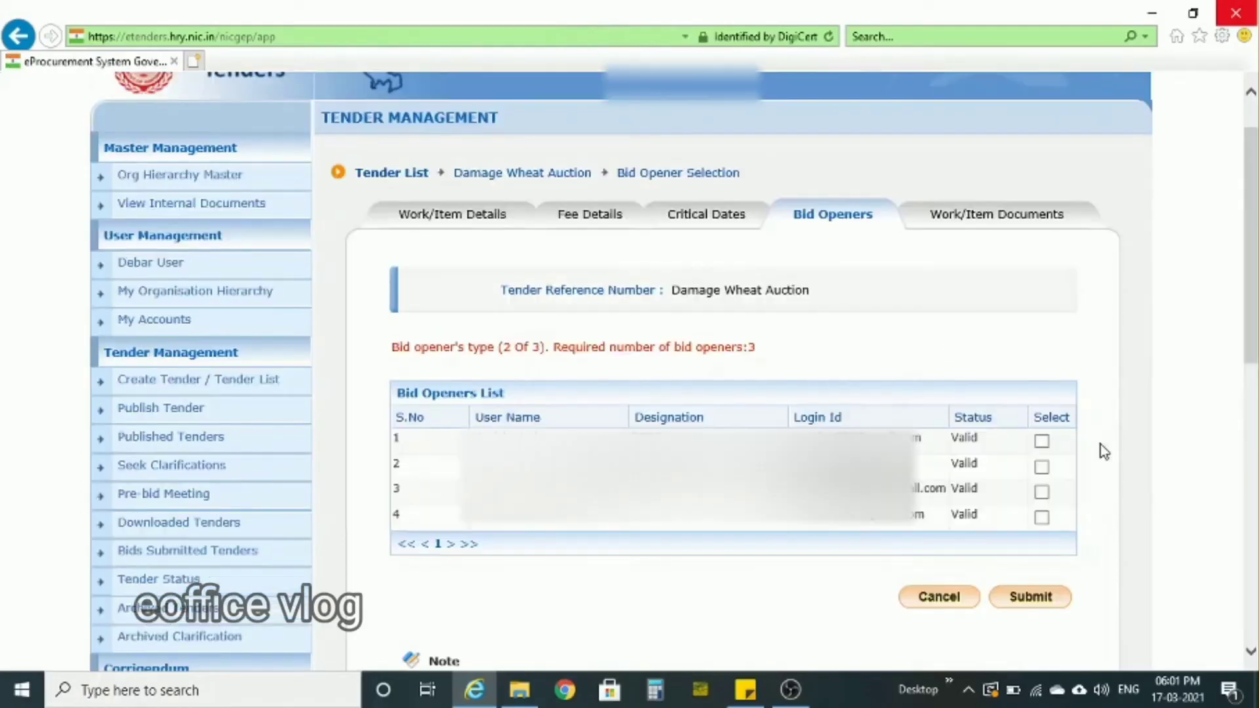
- Select the second, third and fourth users as bid openers and submit the selection
click(1042, 467)
click(1043, 492)
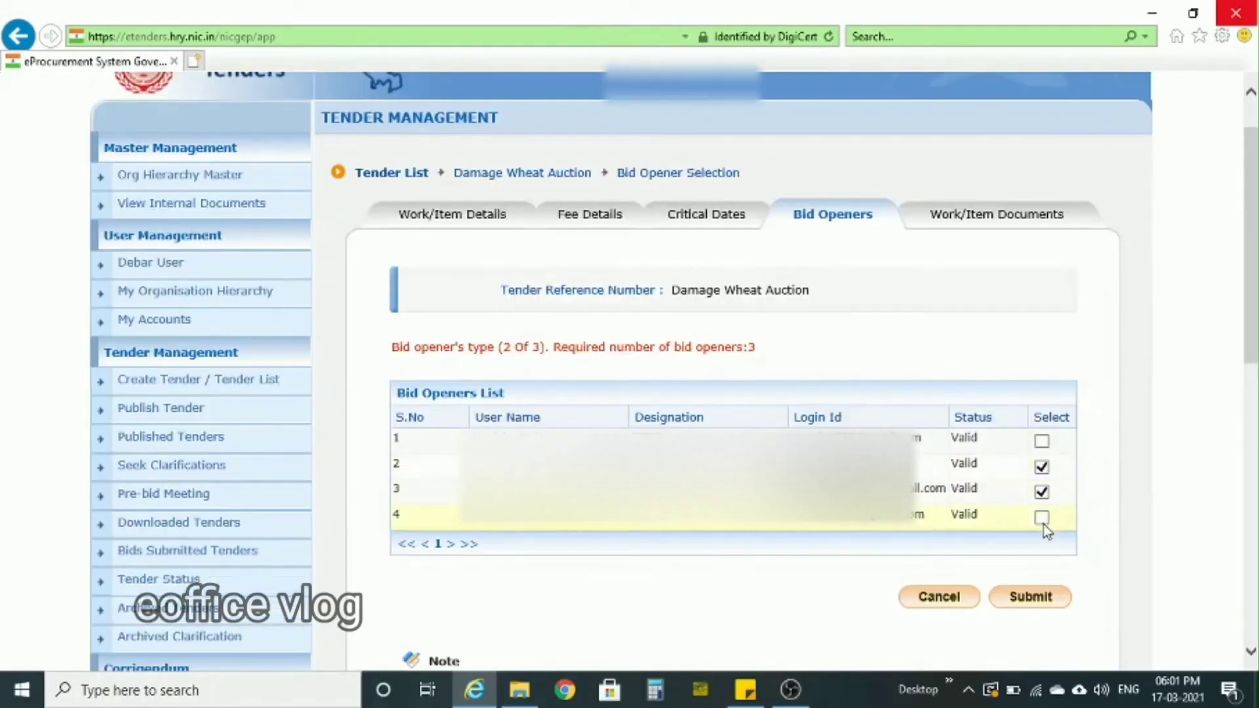
click(1042, 517)
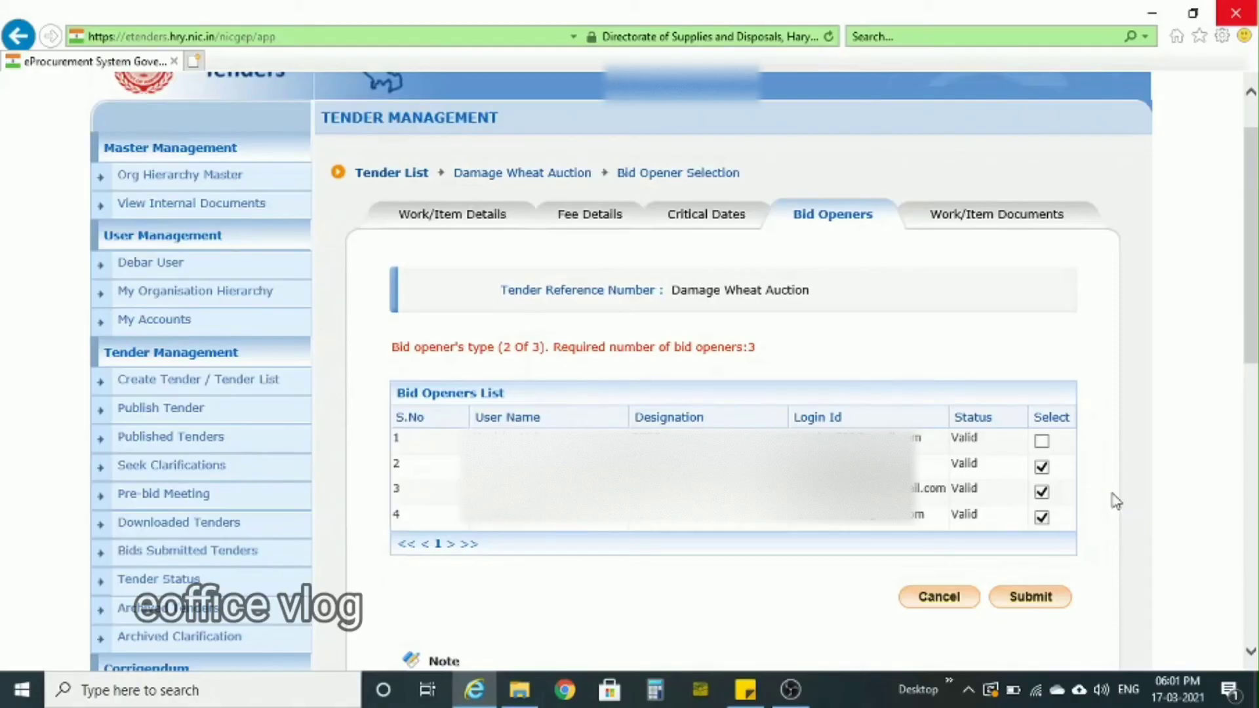
click(1028, 598)
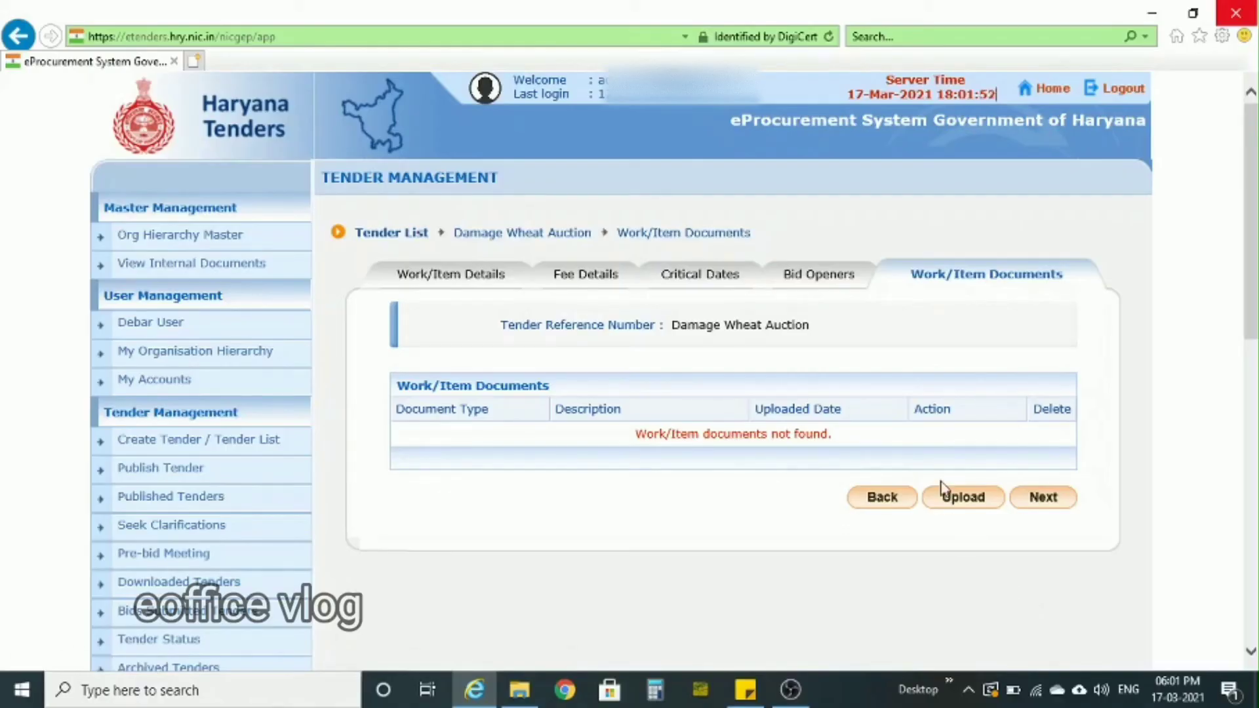
- Start a work item document upload for the tender and choose BOQ as its document type
click(973, 514)
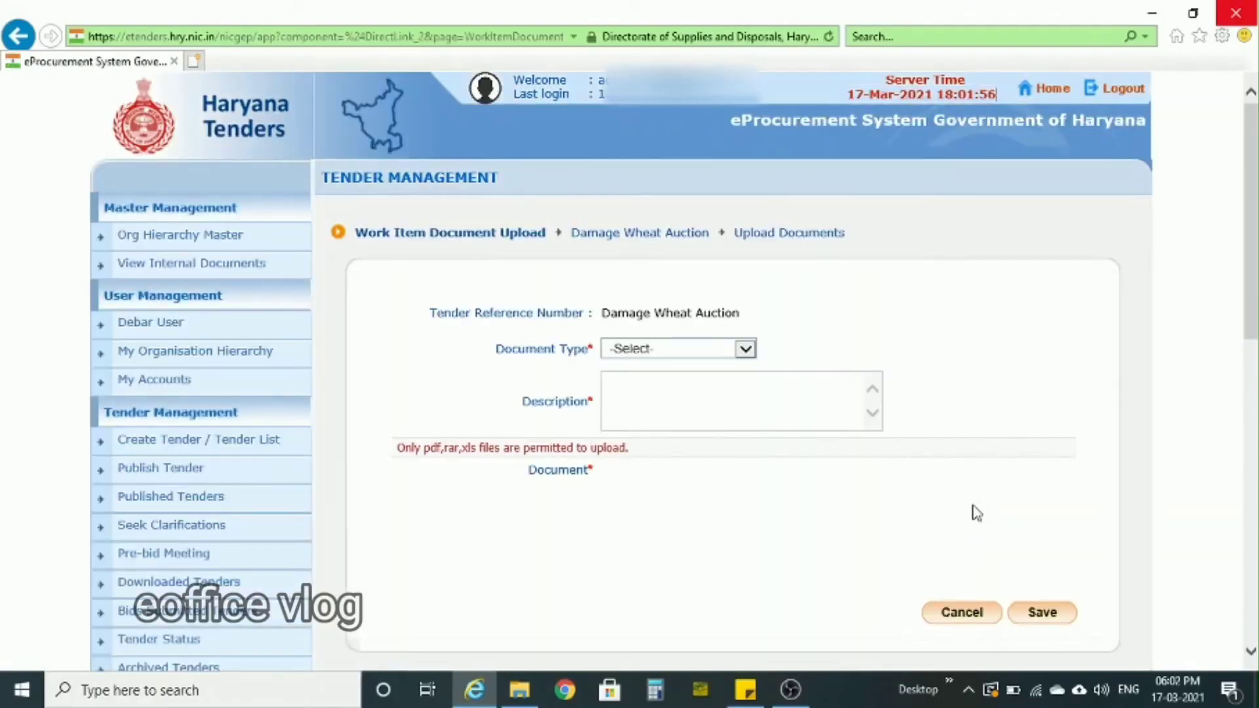
click(746, 349)
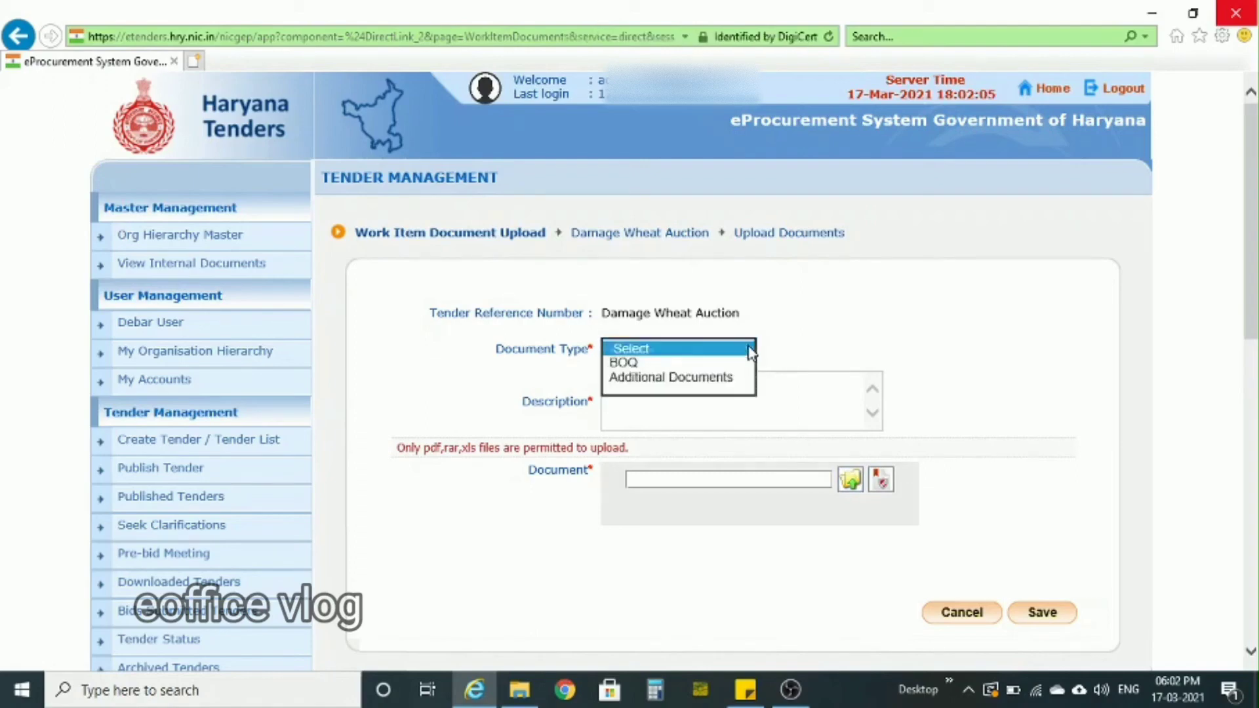
click(646, 364)
click(641, 387)
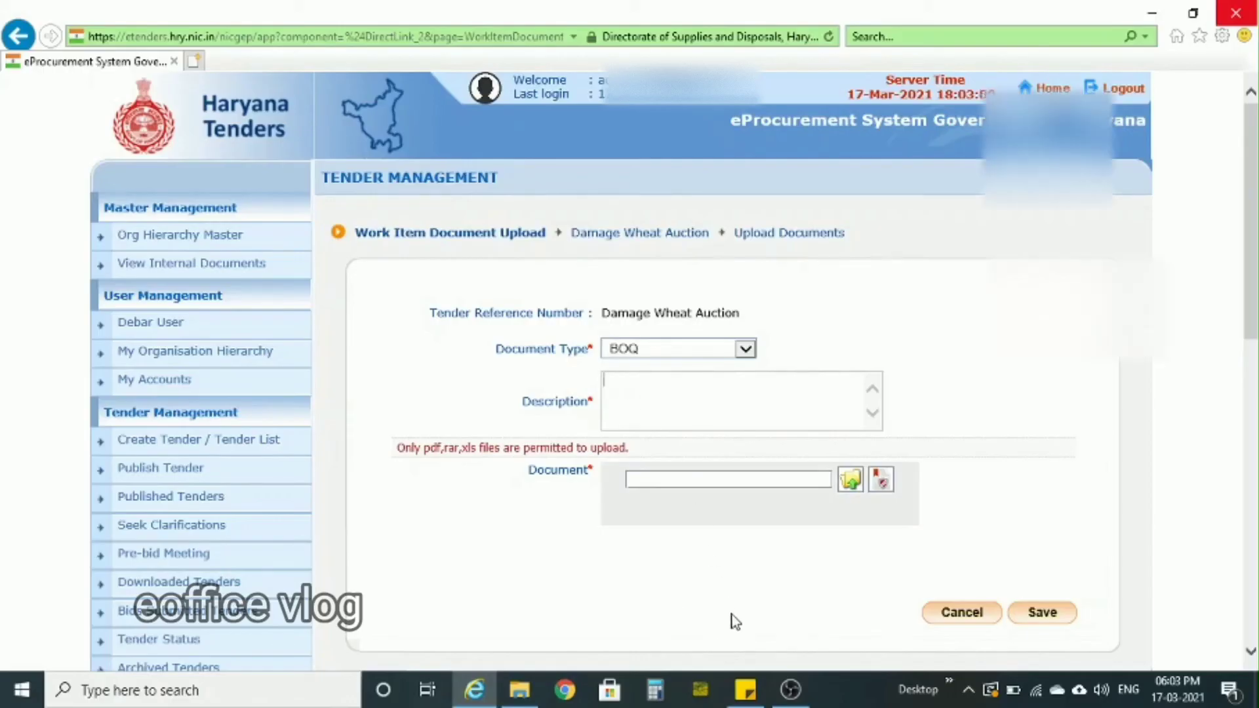
- Copy FinancialBidBOQ from the Sticky Notes note into the description of the BOQ document
click(745, 687)
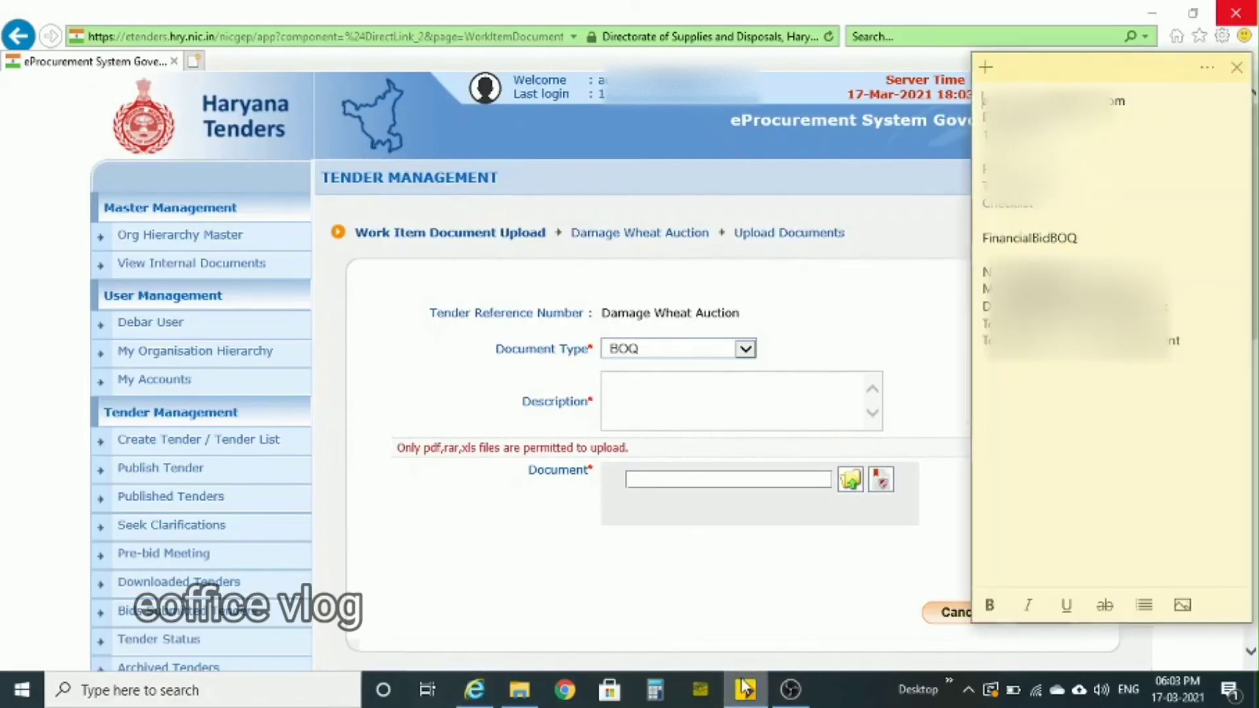
double_click(1028, 240)
right_click(1028, 239)
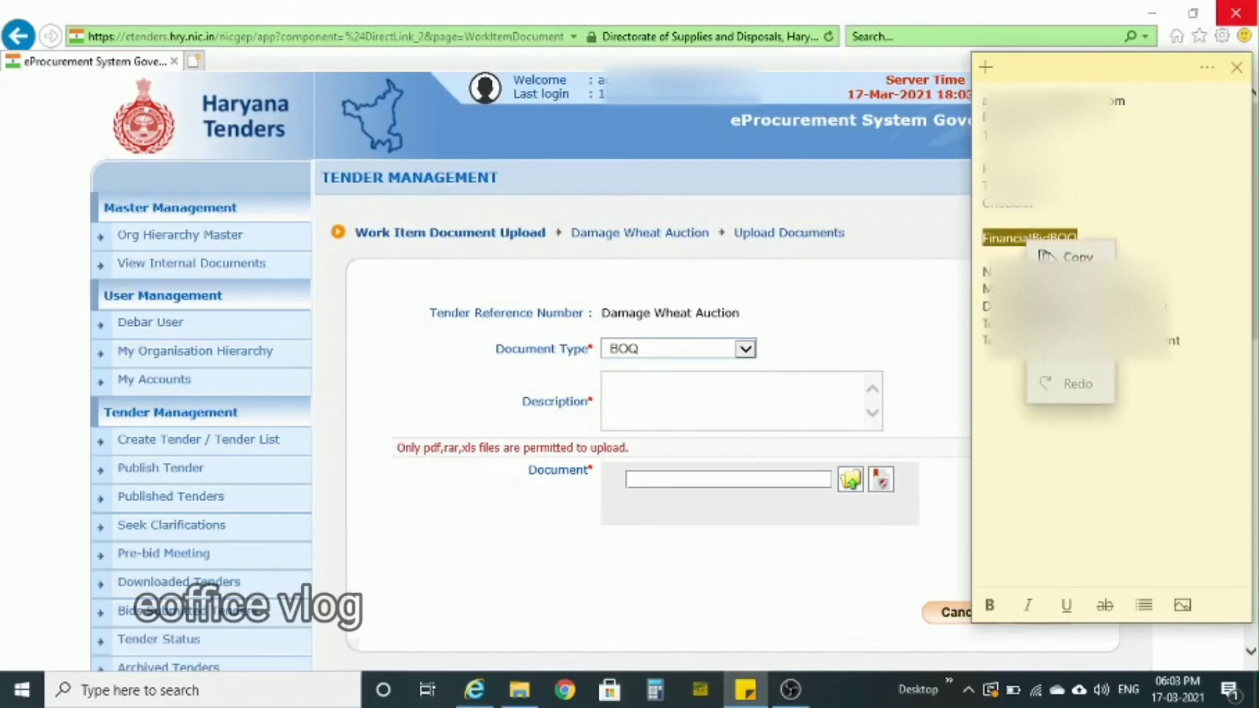
click(1052, 255)
click(775, 406)
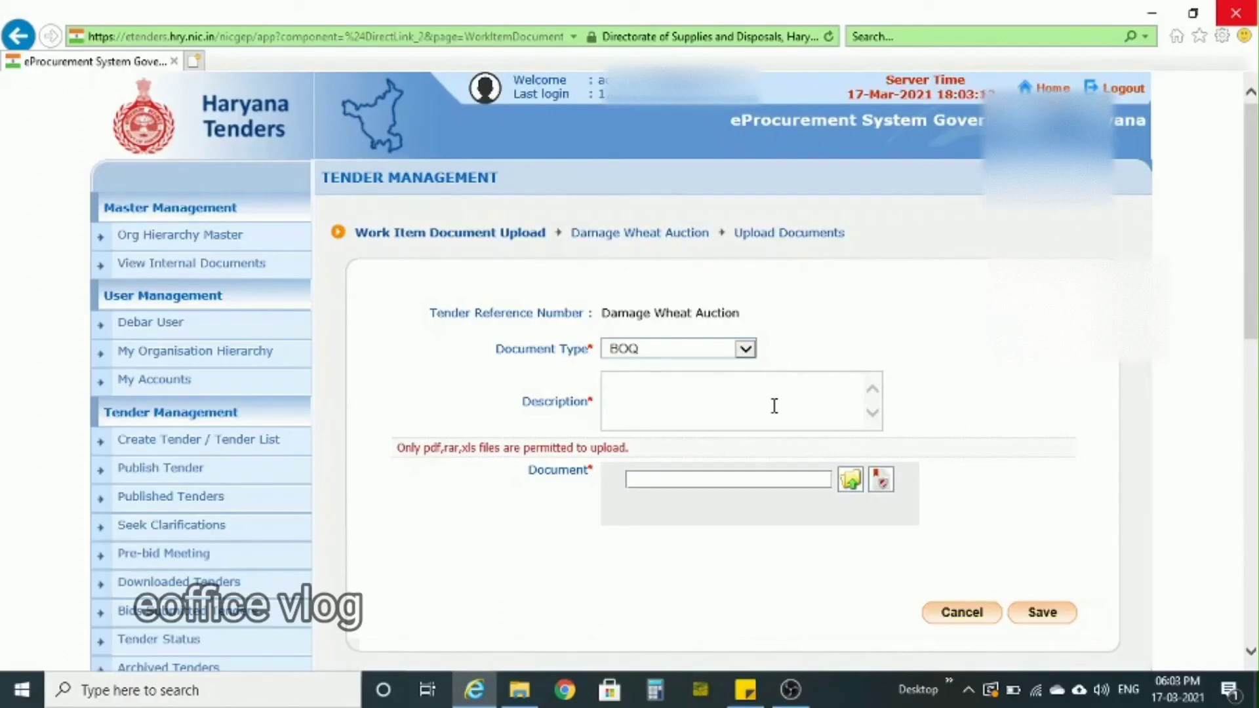
key(ctrl+v)
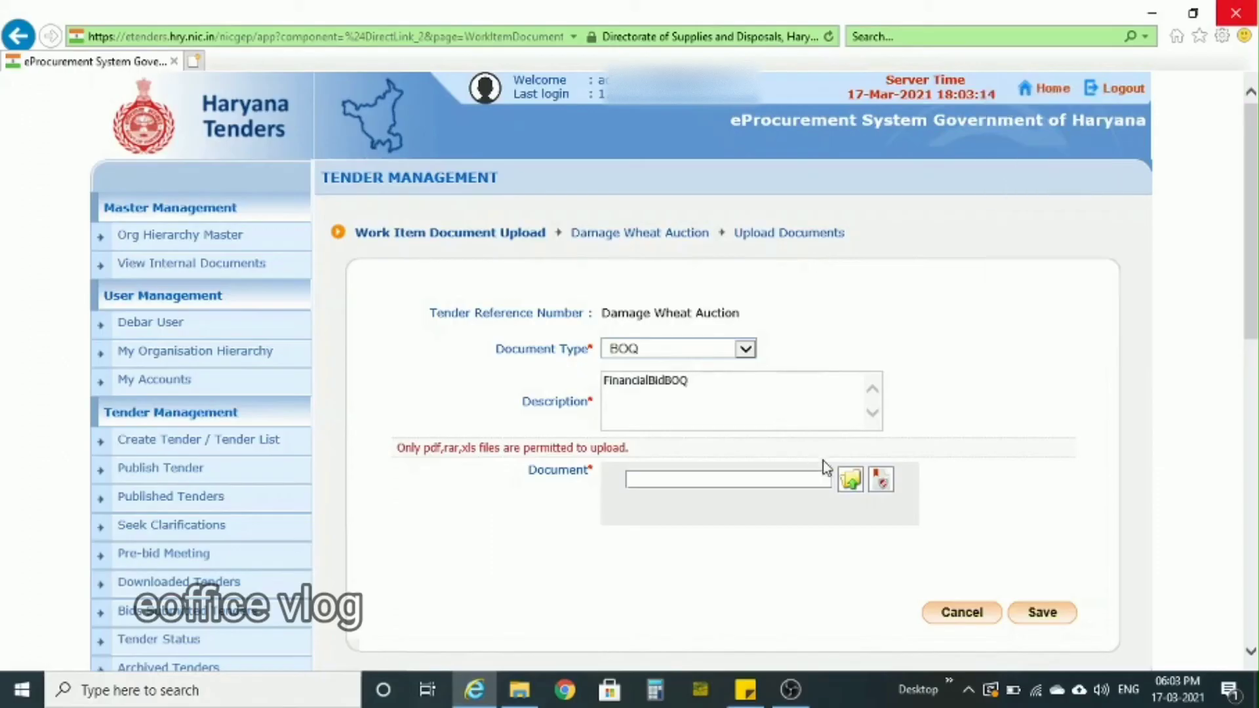
- Attach BOQMLC.xls from the Documents folder as the BOQ document
click(850, 483)
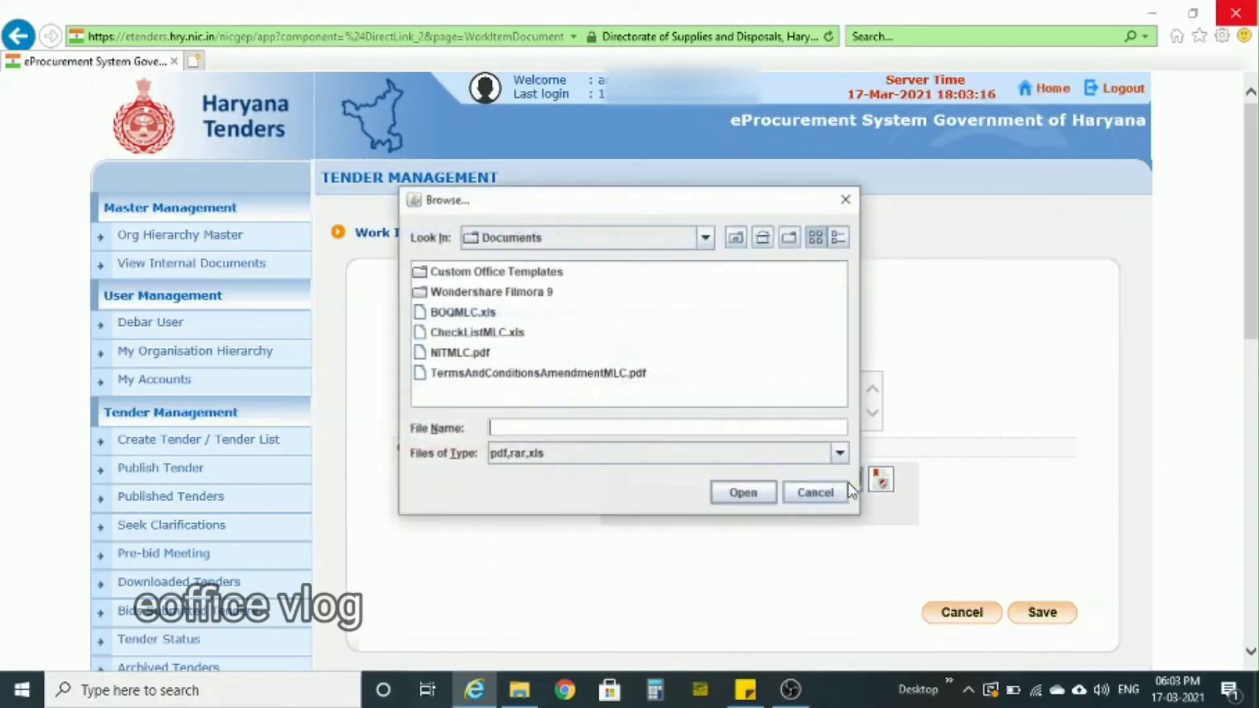
click(448, 312)
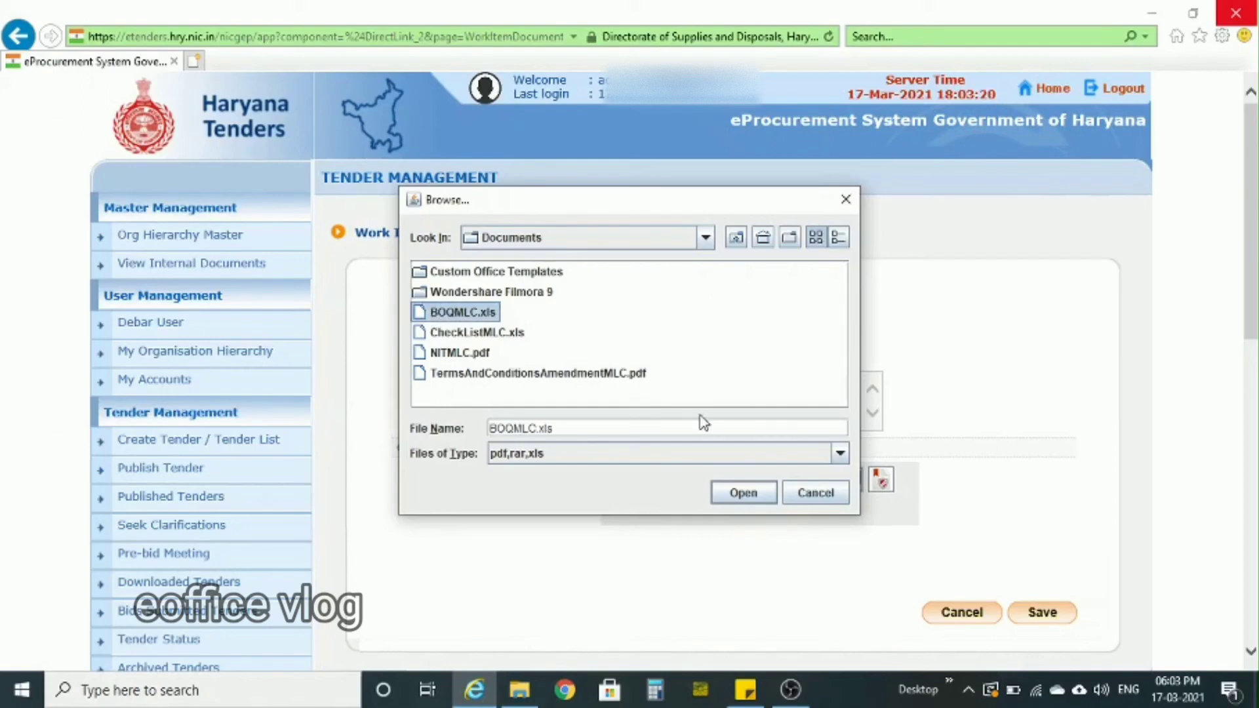
click(747, 495)
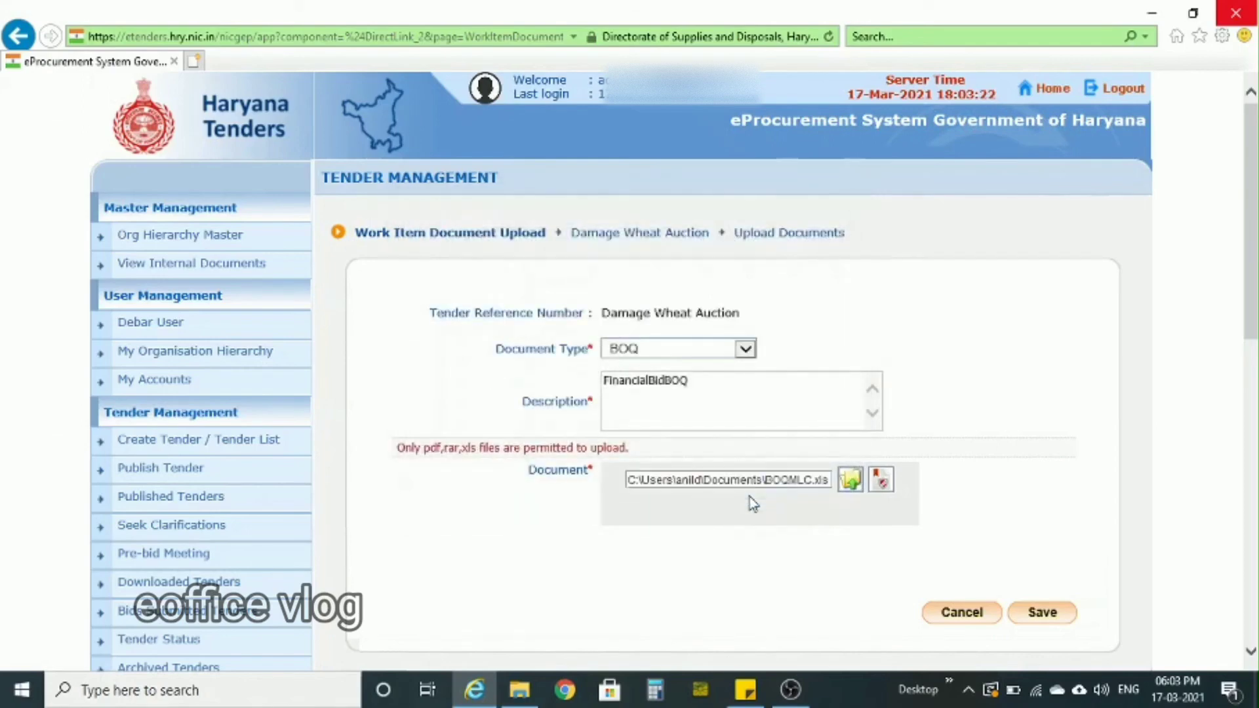
- Digitally sign the attached BOQ file and save the document upload
click(881, 479)
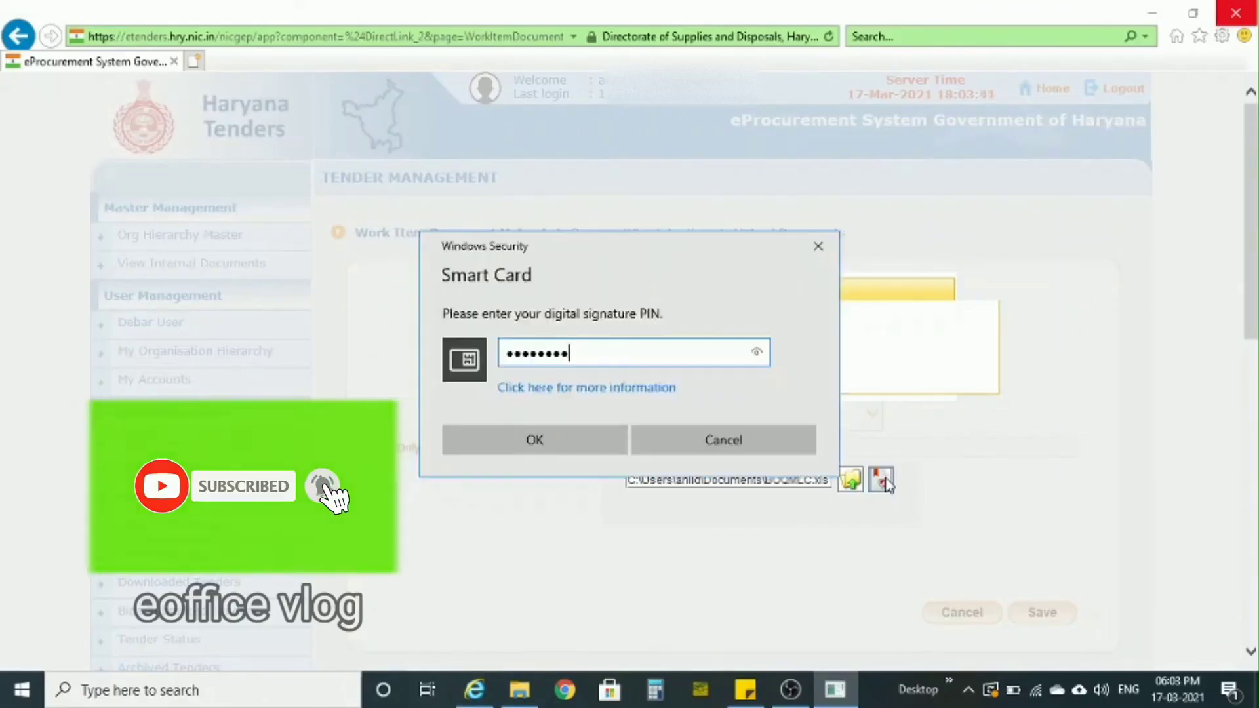
key(Return)
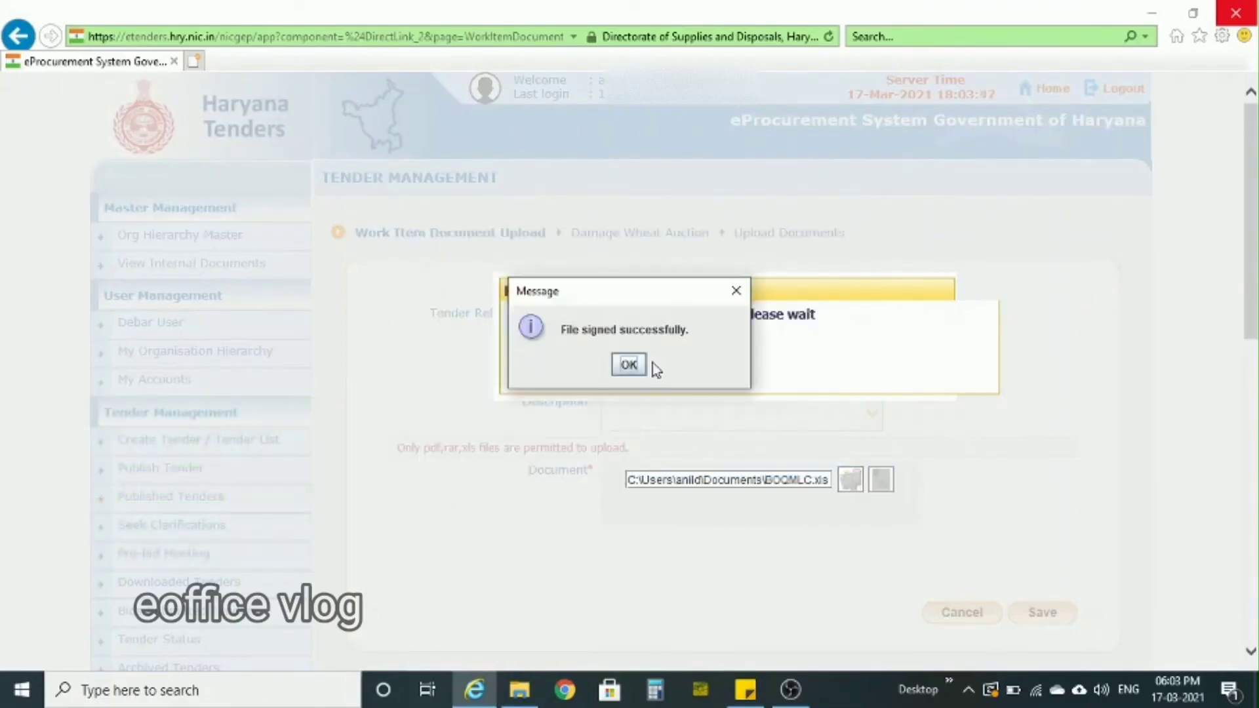
click(634, 368)
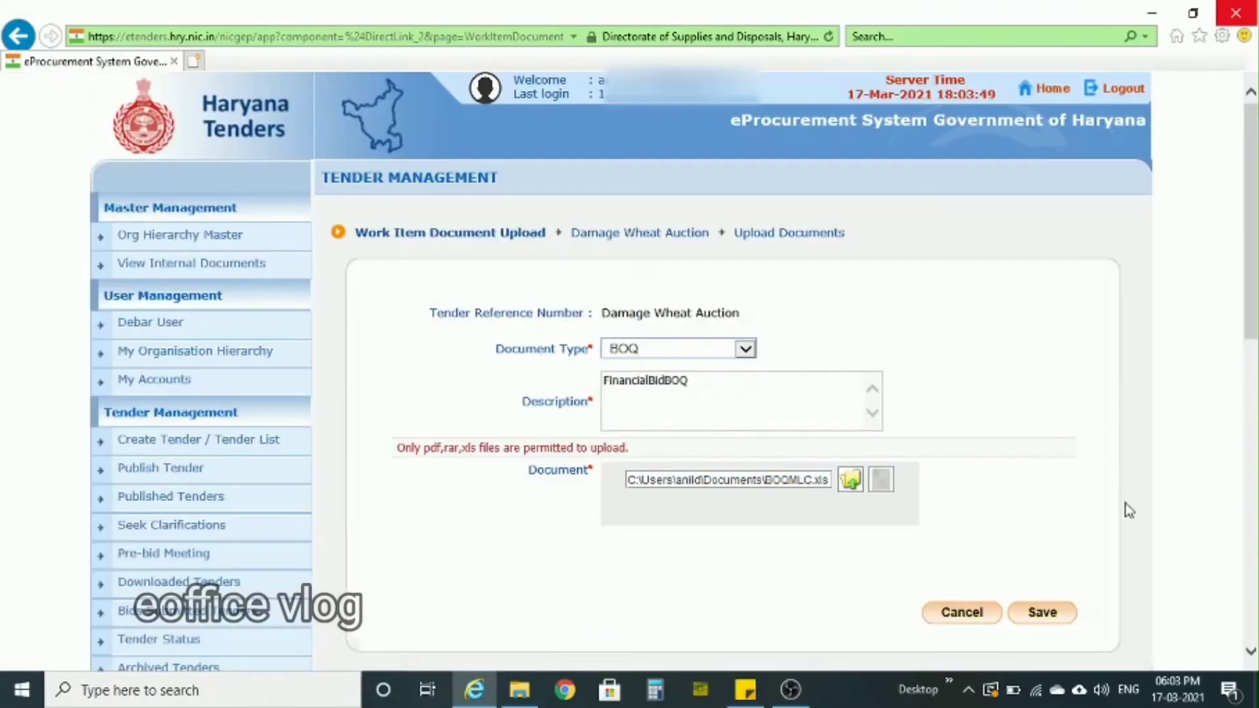
click(1042, 612)
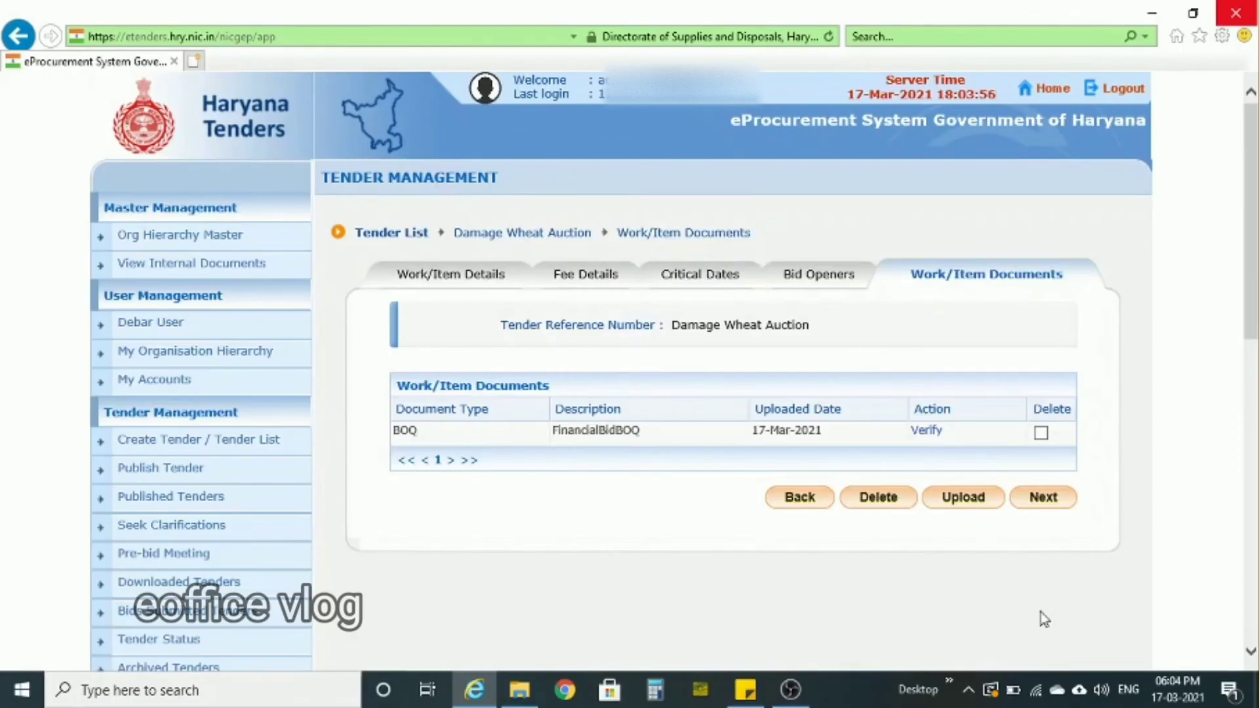
- Start another work item document upload and choose Additional Documents as its document type
click(979, 505)
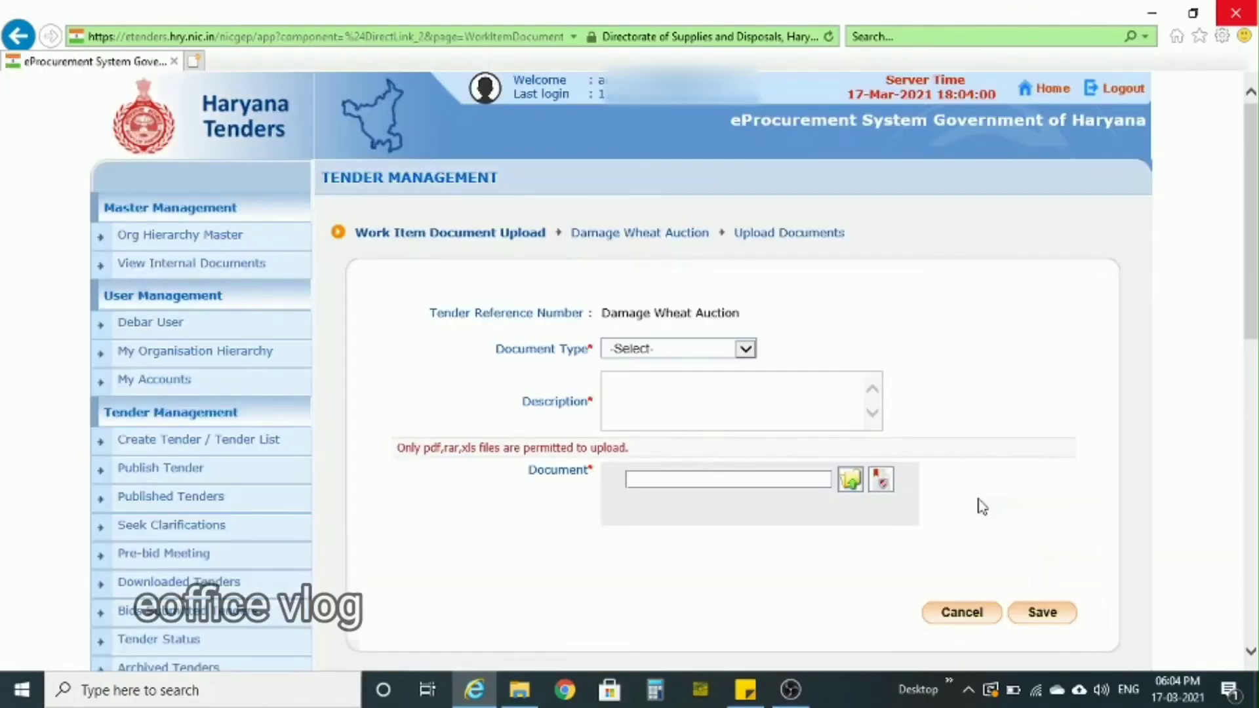
click(744, 350)
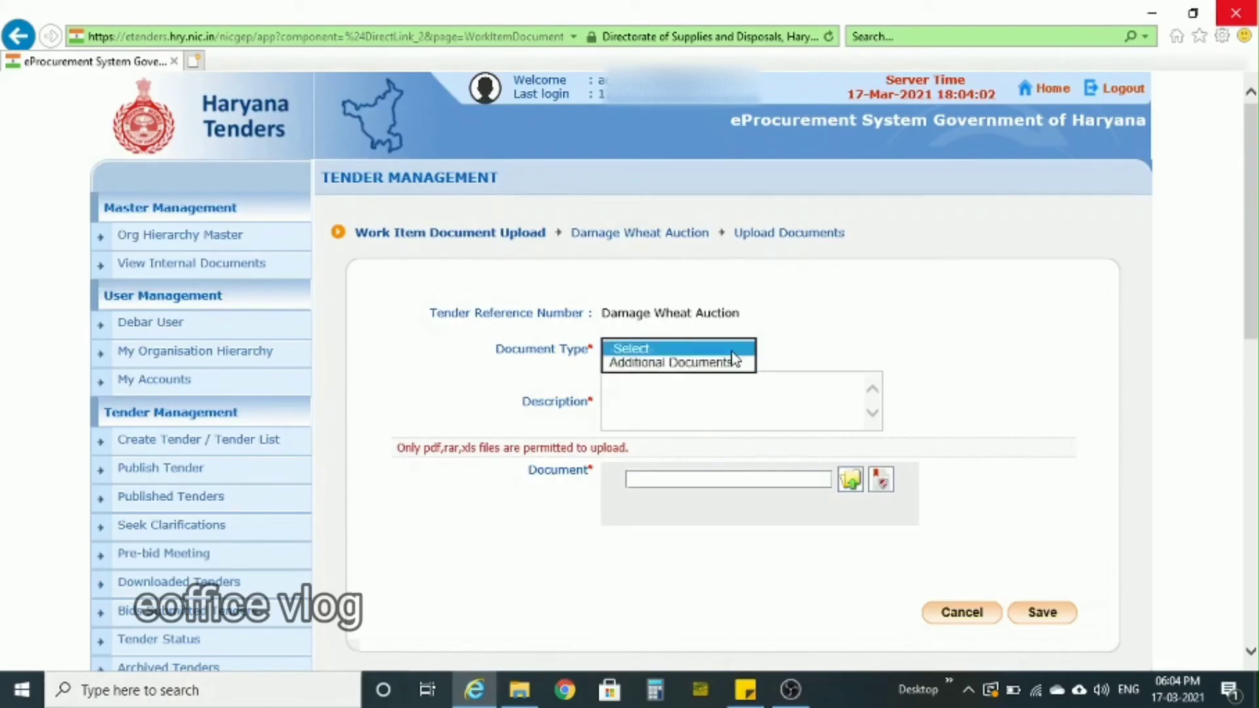
click(697, 365)
- Copy the line Terms and Conditions from the Sticky Notes note into the additional document's description
click(748, 685)
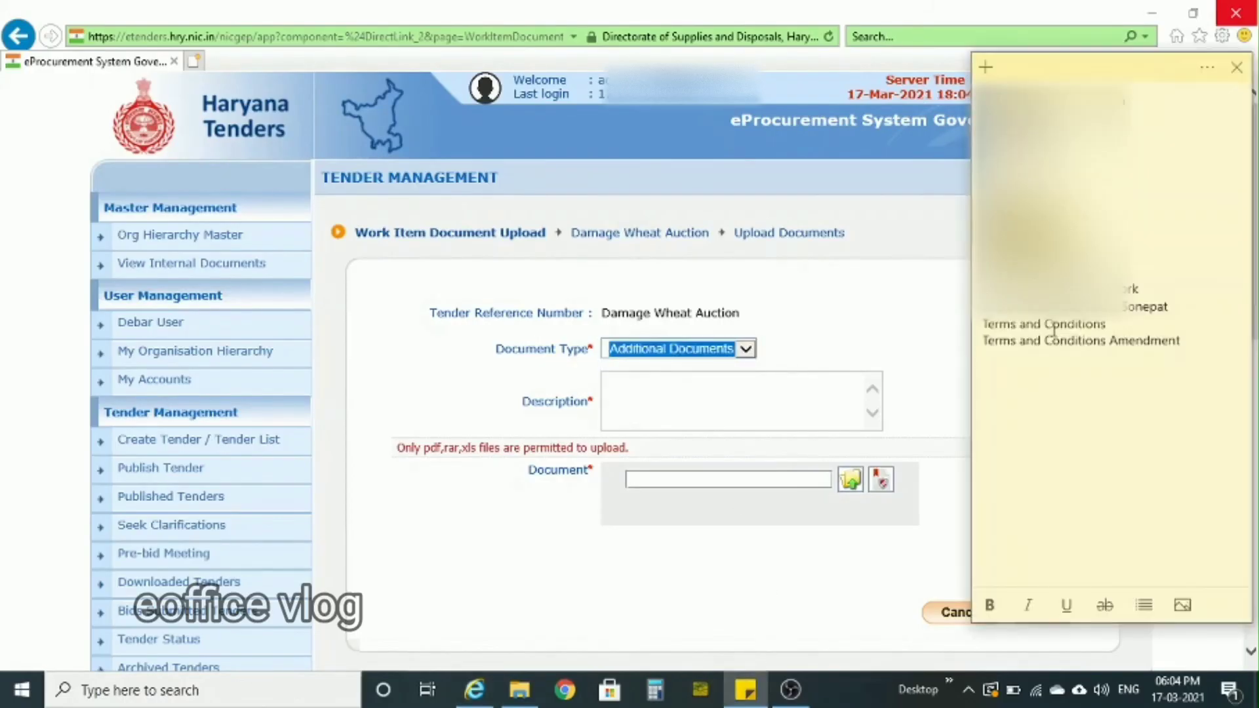
double_click(1053, 325)
triple_click(1054, 330)
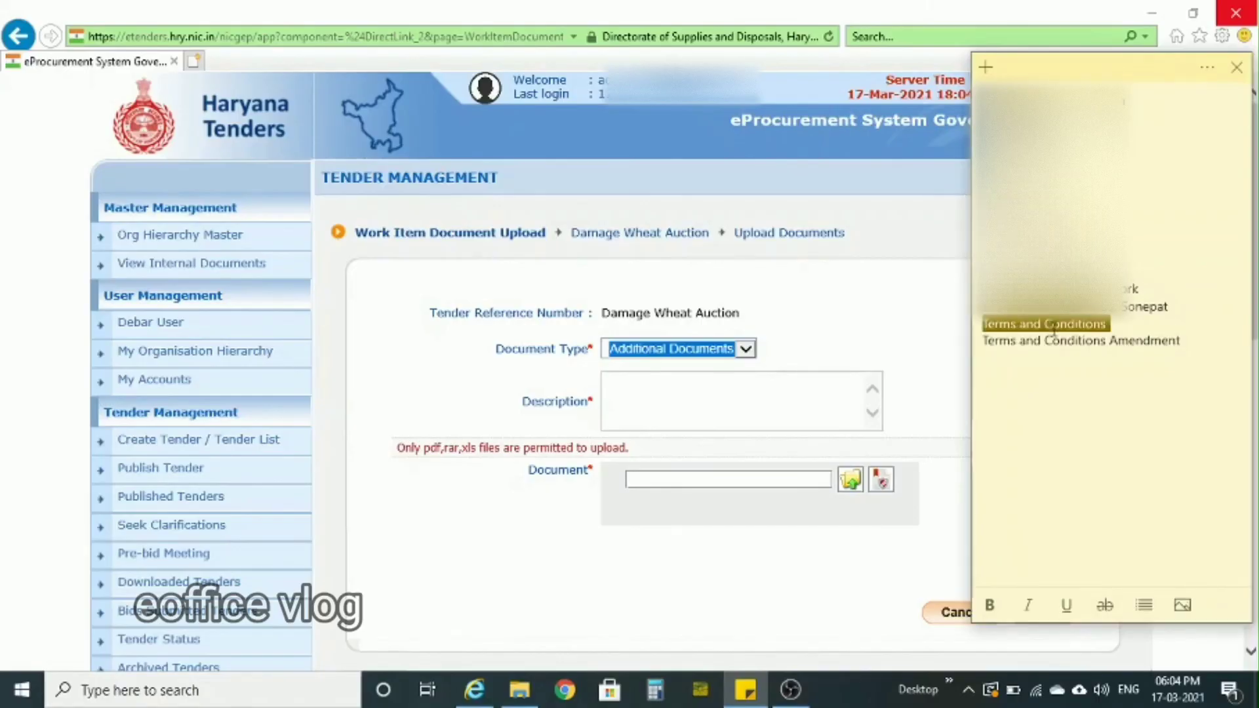
click(699, 380)
key(ctrl+v)
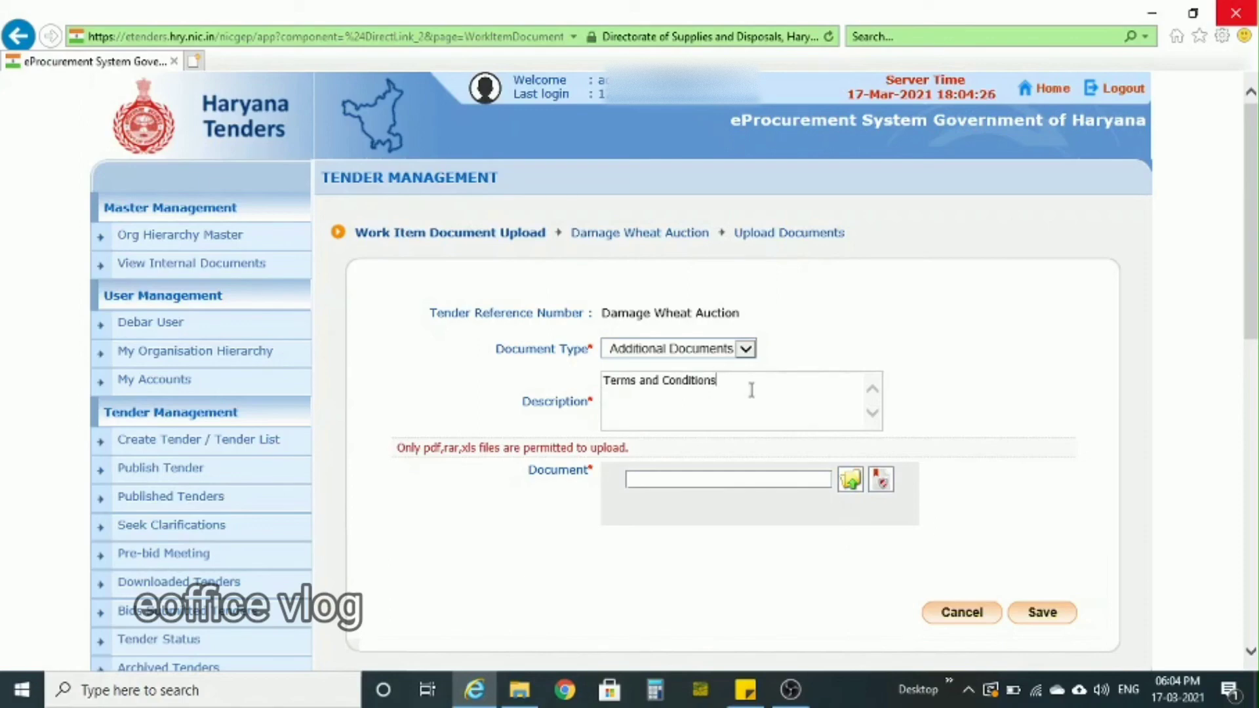
- Attach and digitally sign TermsAndConditionsAmendmentMLC.pdf, and save the additional document upload
click(851, 483)
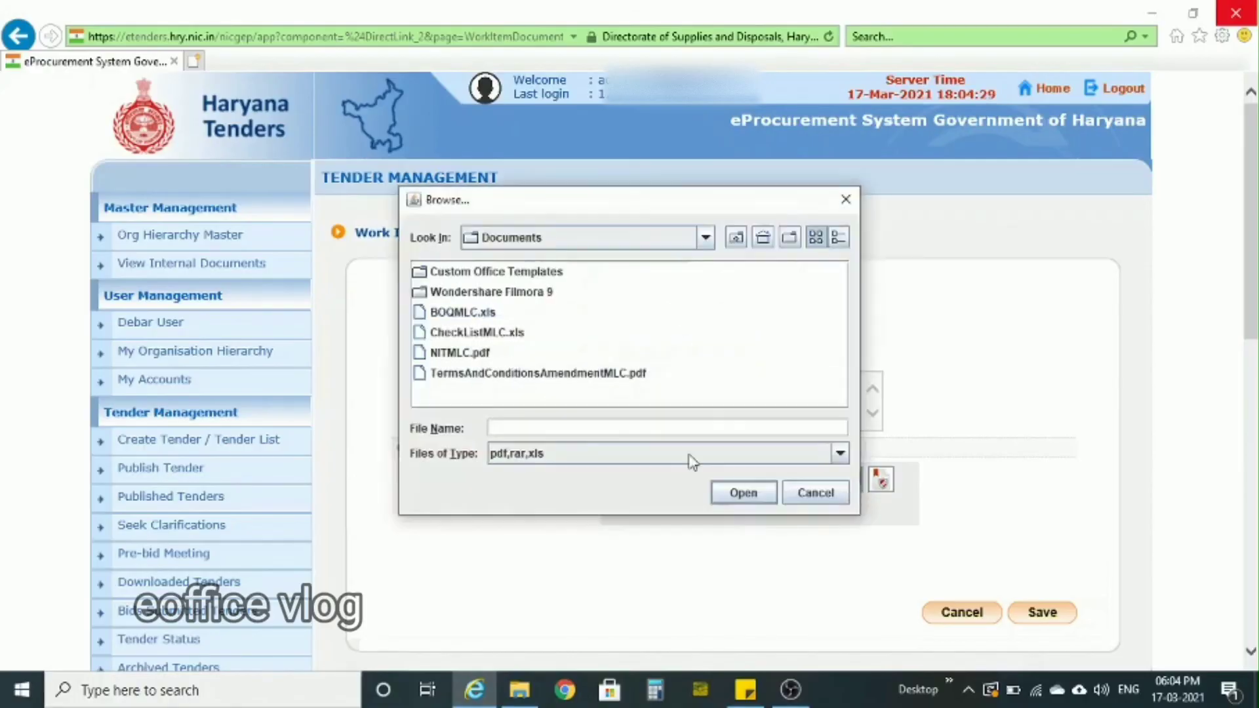
double_click(532, 372)
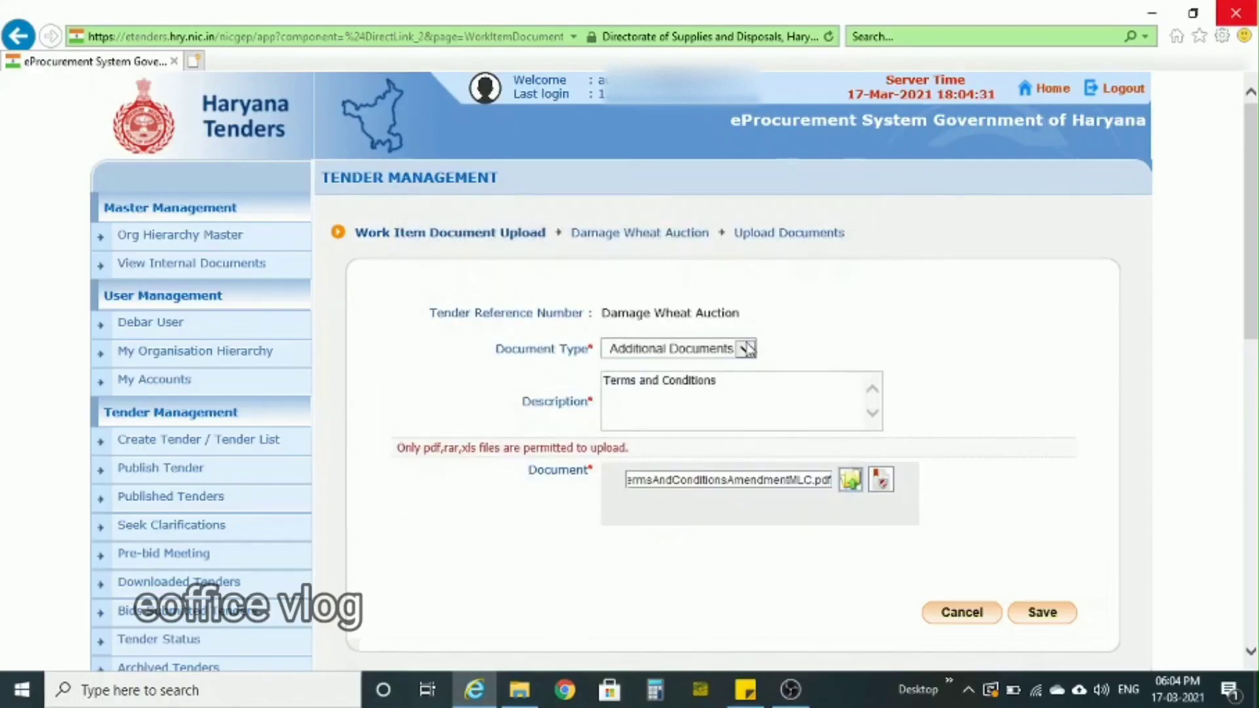
click(881, 479)
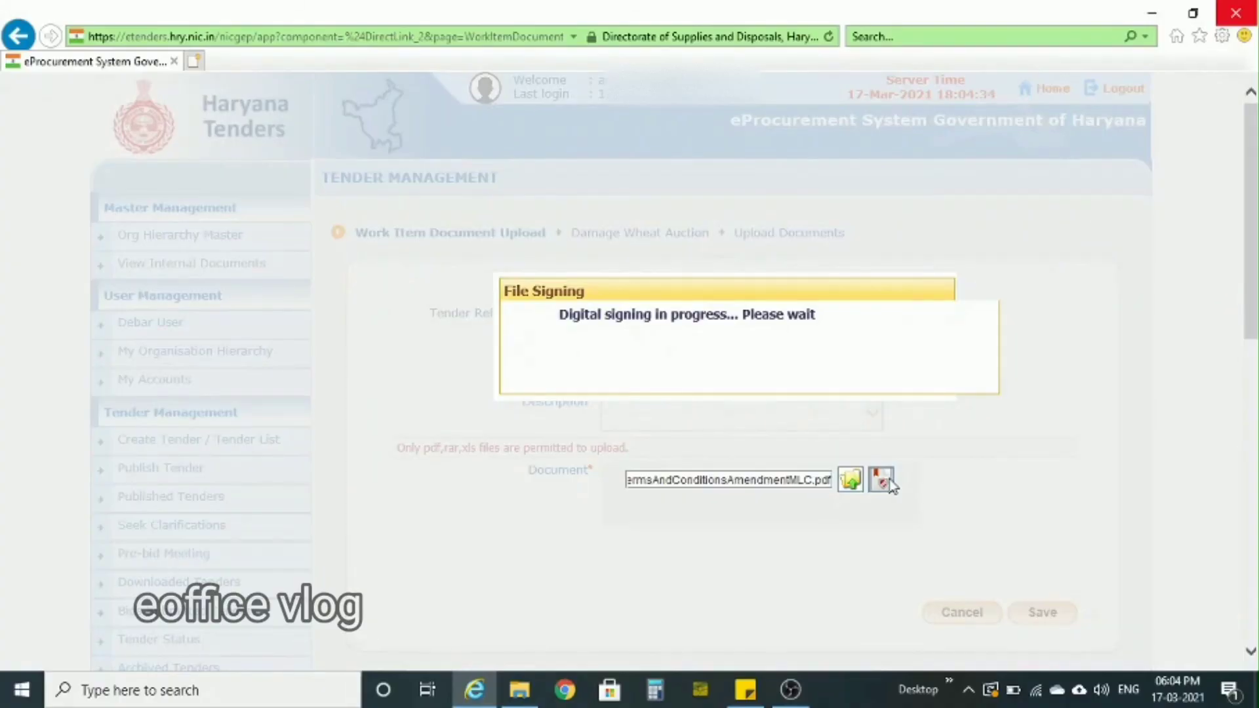
click(630, 362)
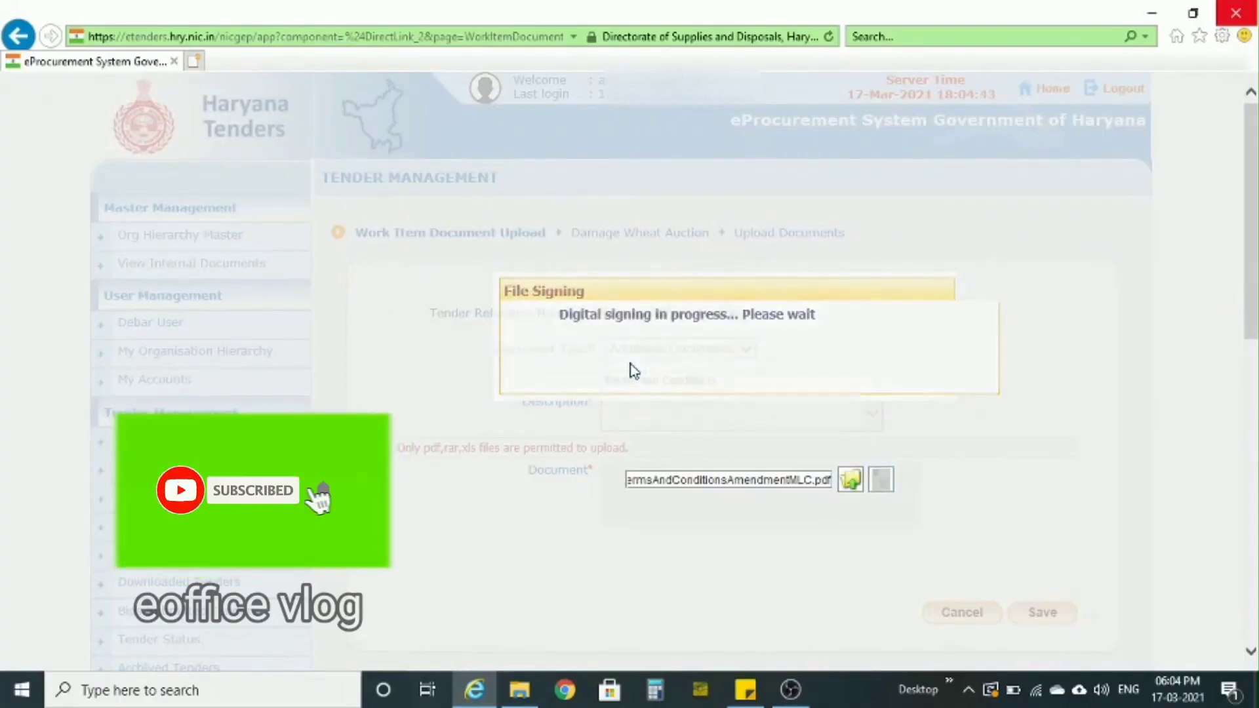
click(1041, 612)
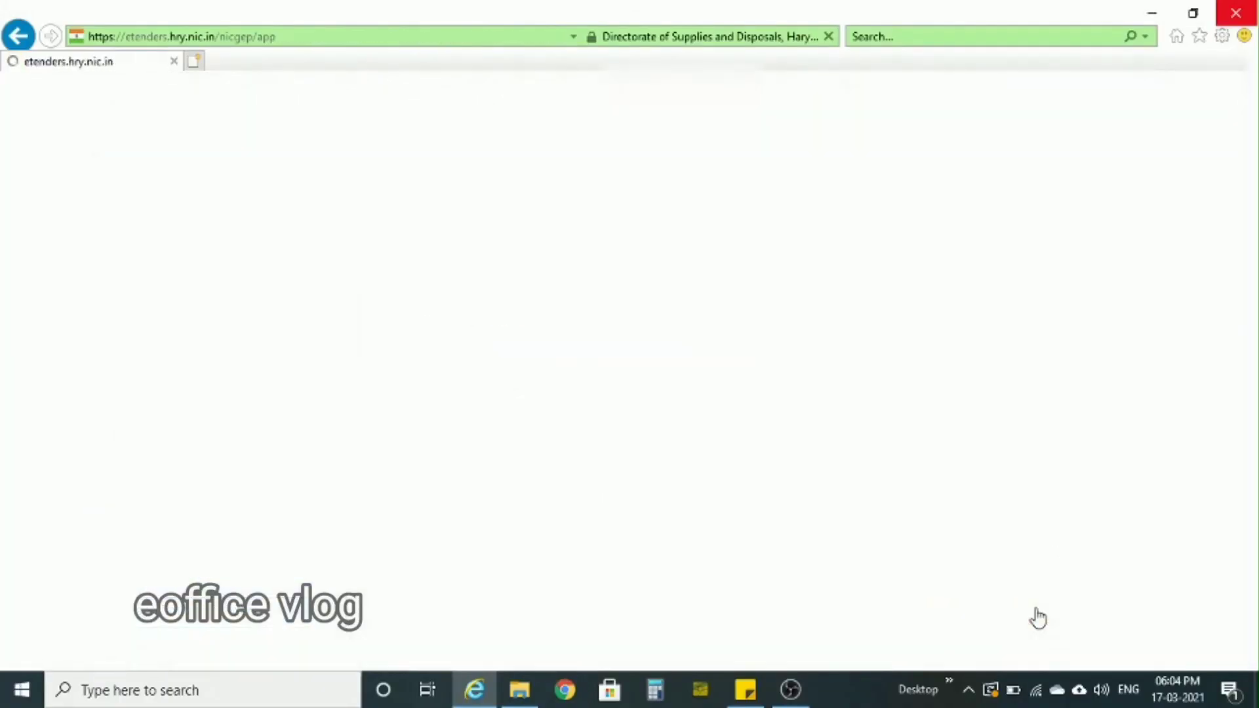
- Start another work item document upload with document type Additional Documents and the description Checklist
click(963, 525)
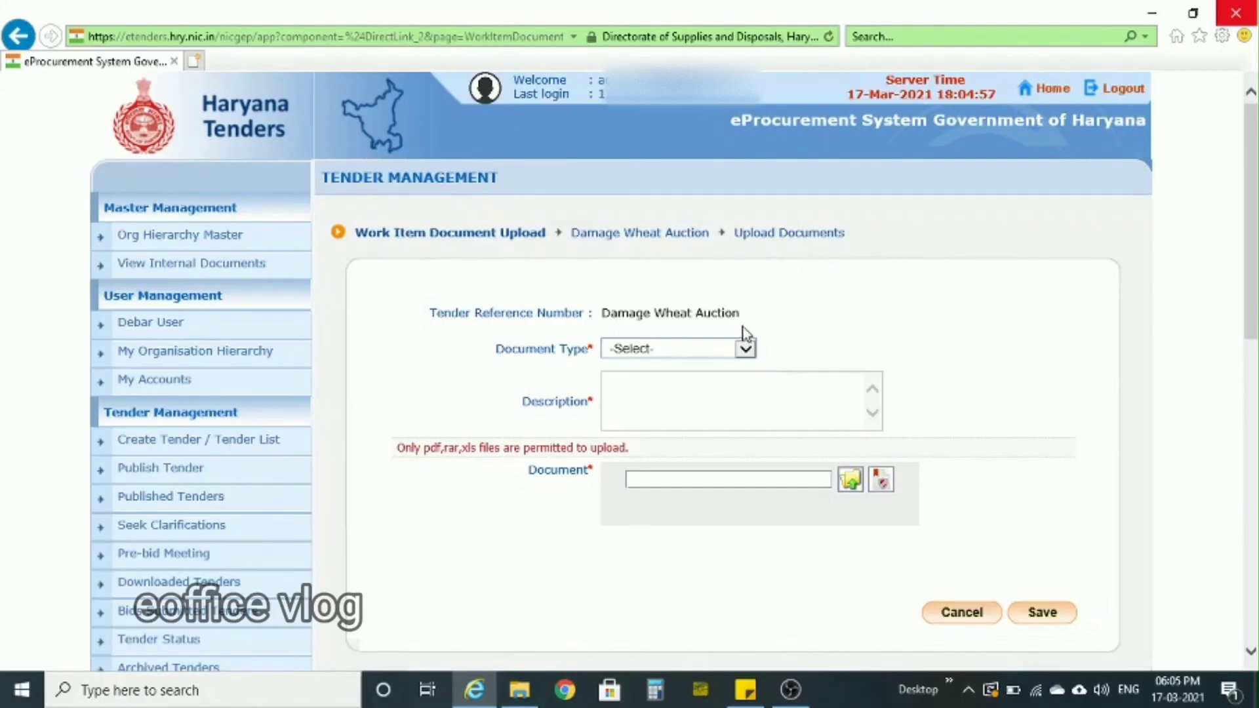
click(746, 349)
click(707, 363)
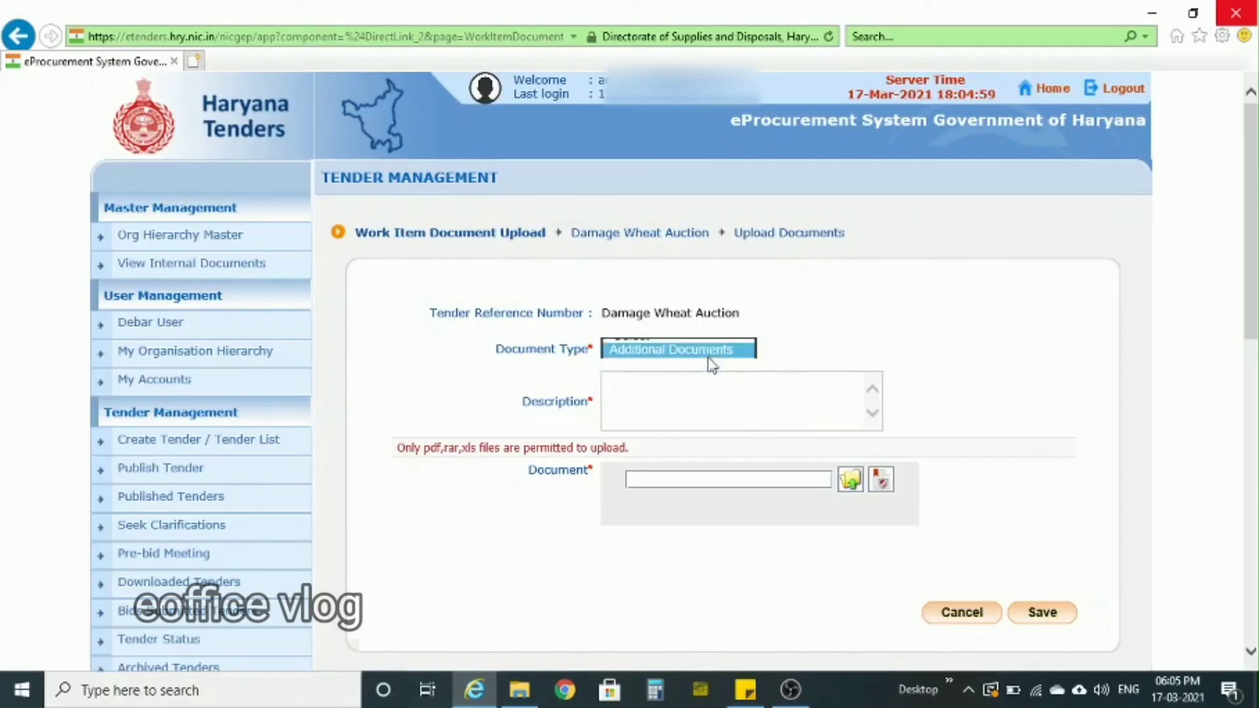
click(747, 690)
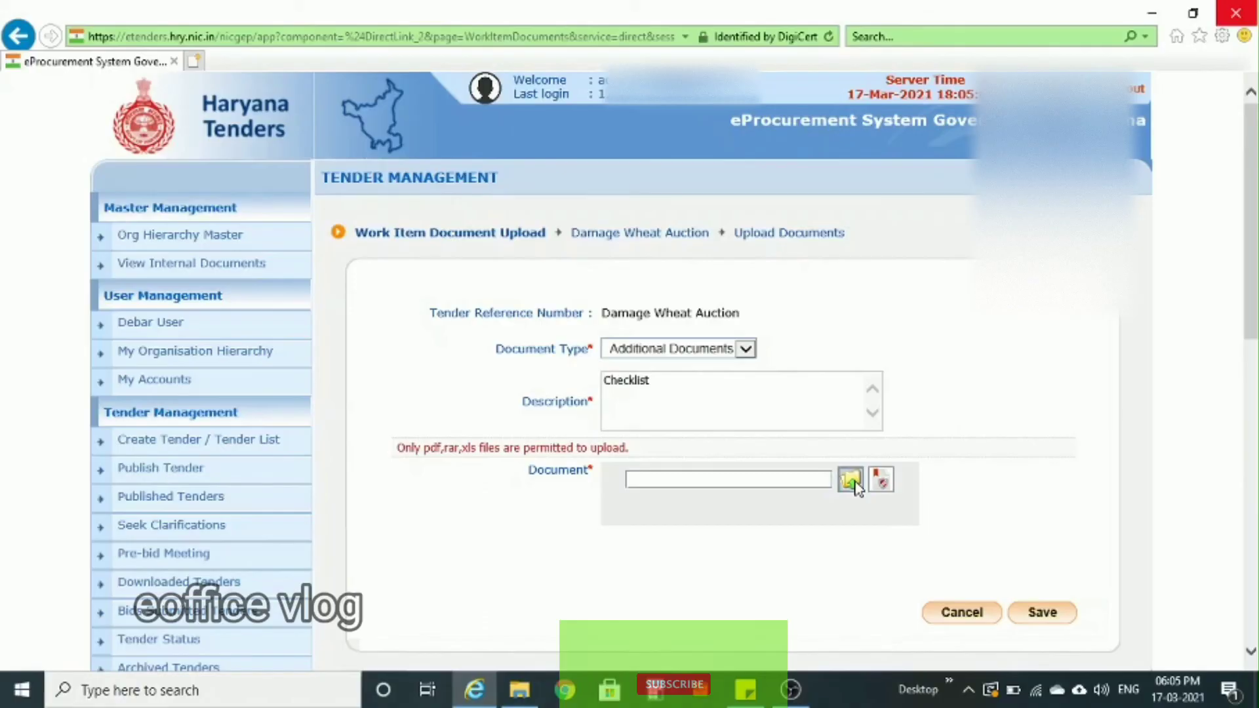
- Attach CheckListMLC.xls, digitally sign it, and save the checklist upload
click(850, 480)
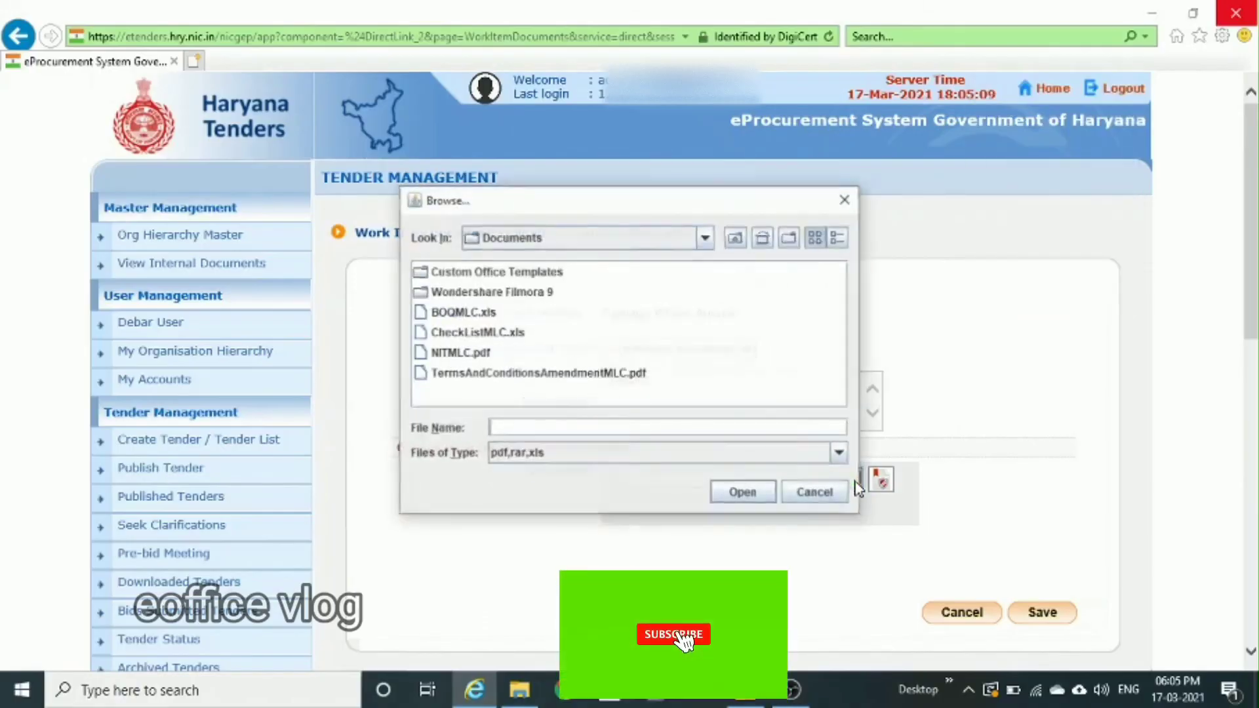
double_click(486, 332)
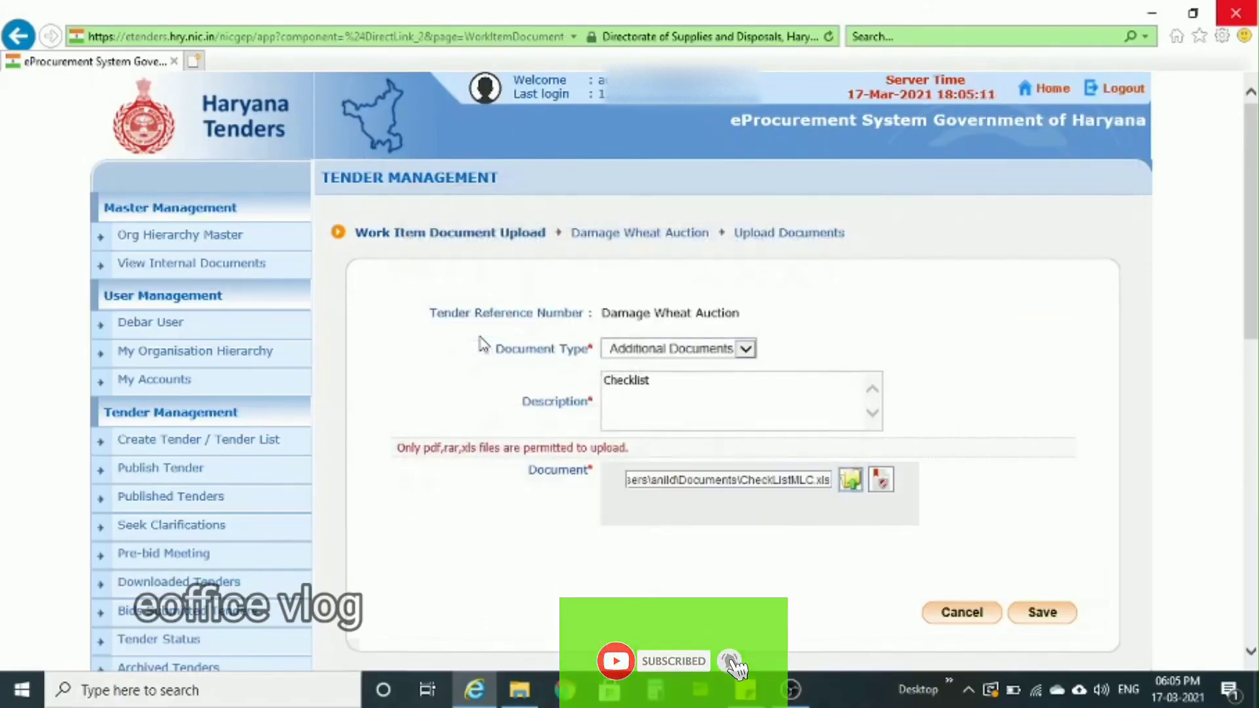
click(881, 480)
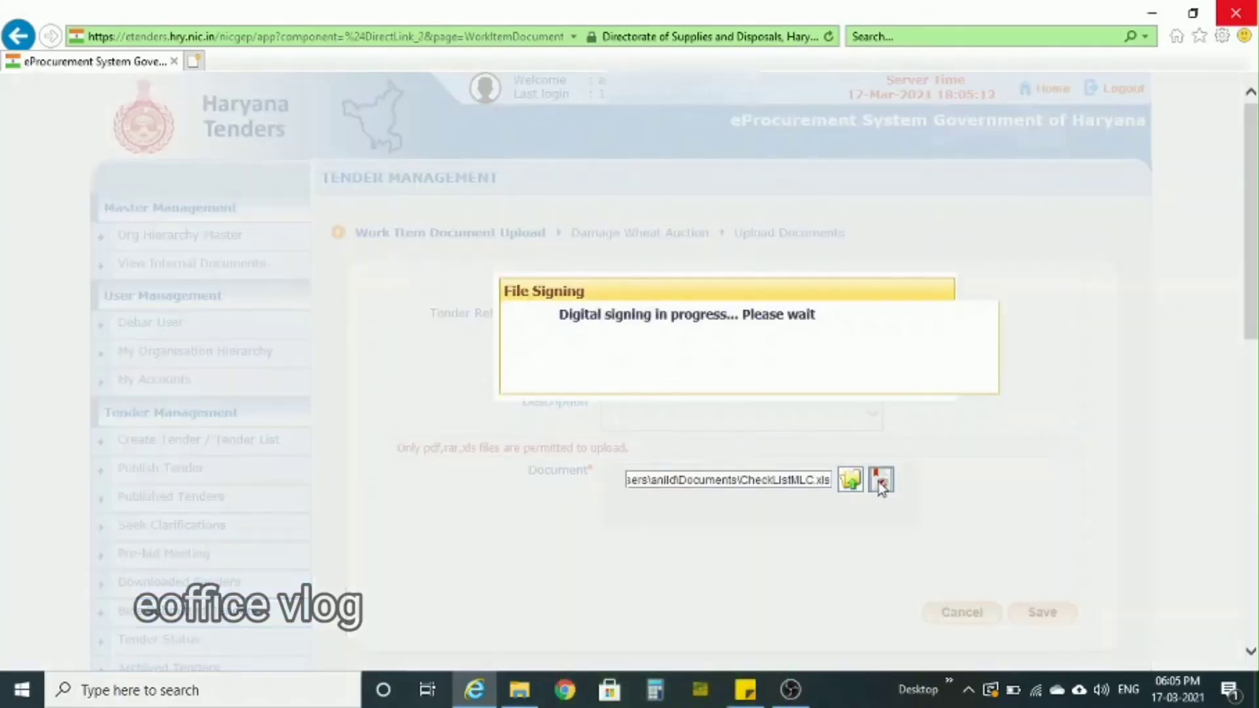
click(628, 364)
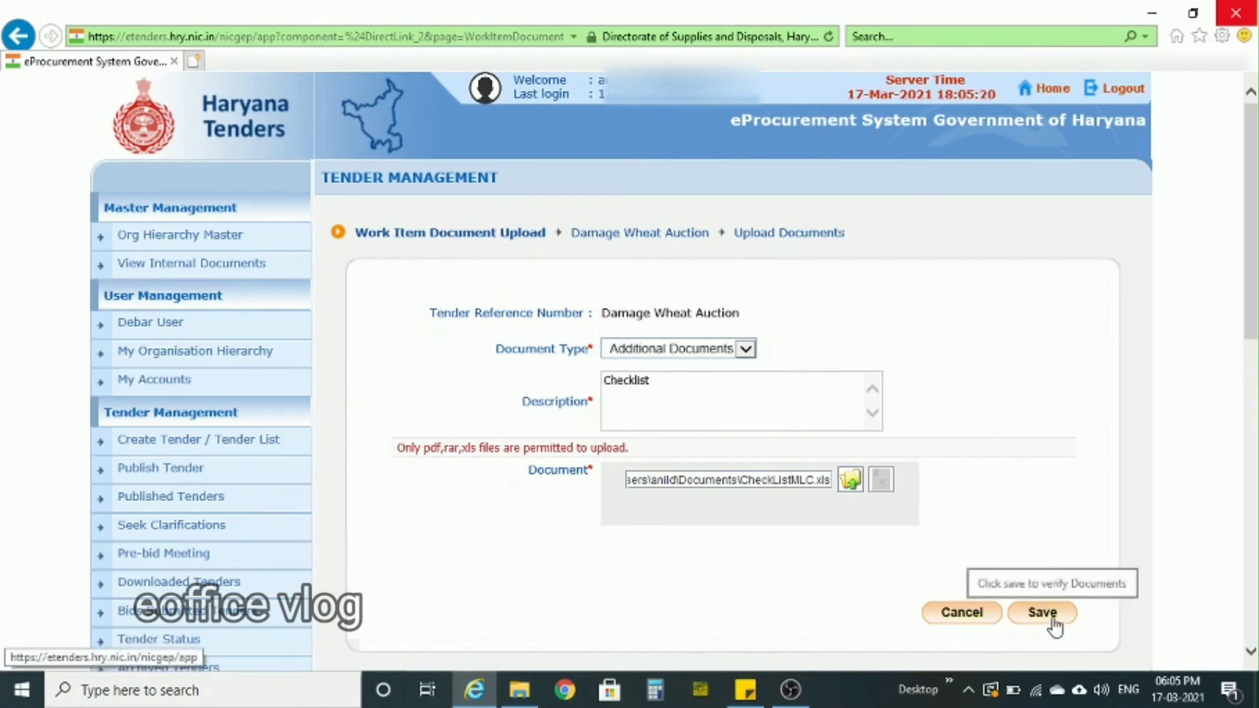
click(1053, 622)
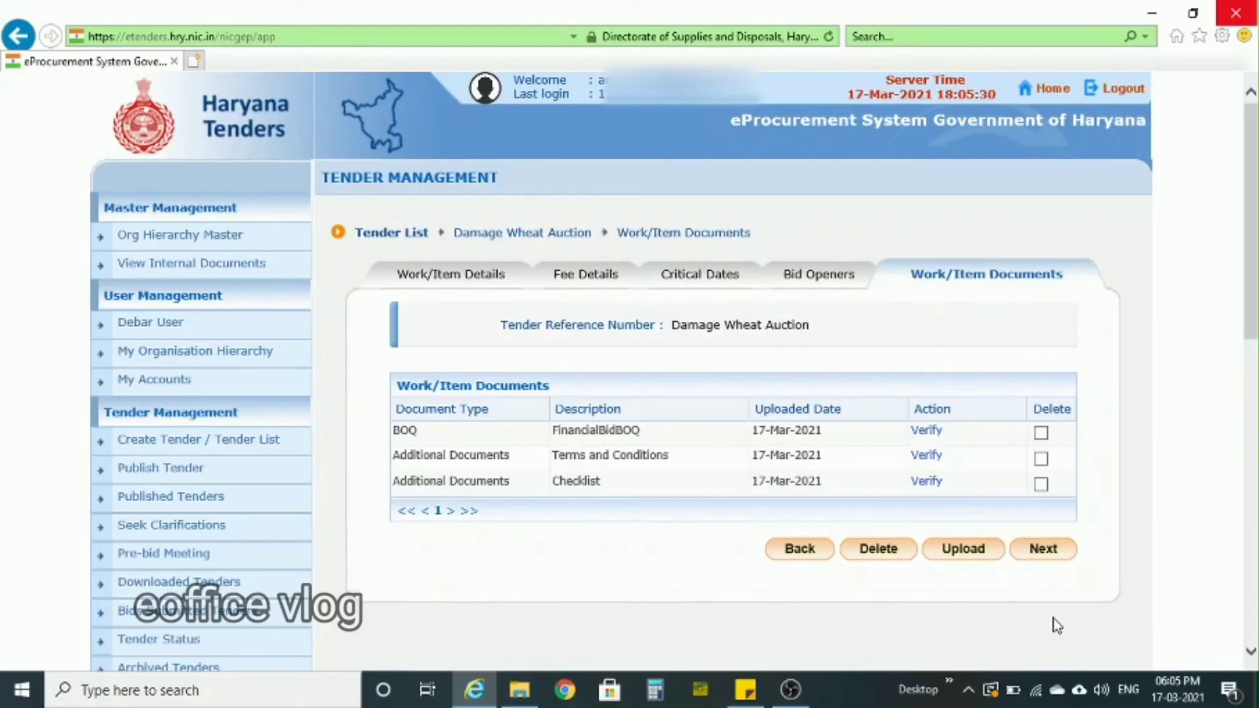
- Check the uploaded BOQ's format, mark the BOQ document as verified and save
click(925, 436)
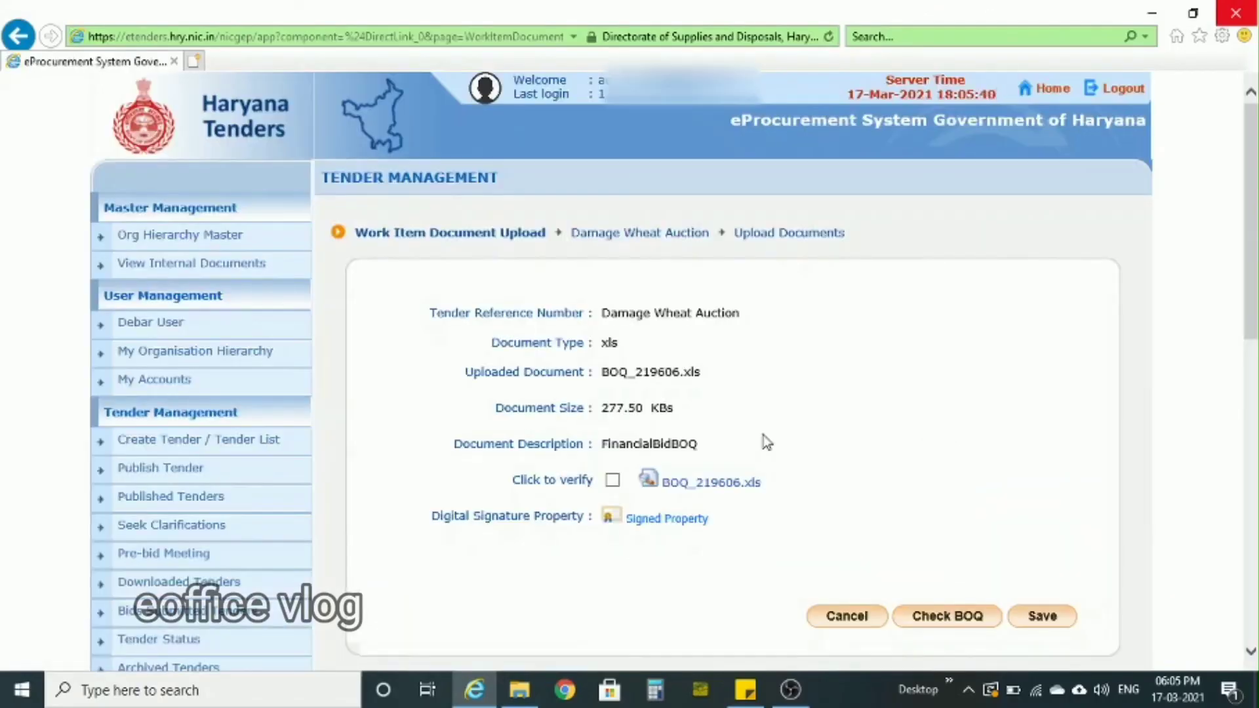
click(947, 616)
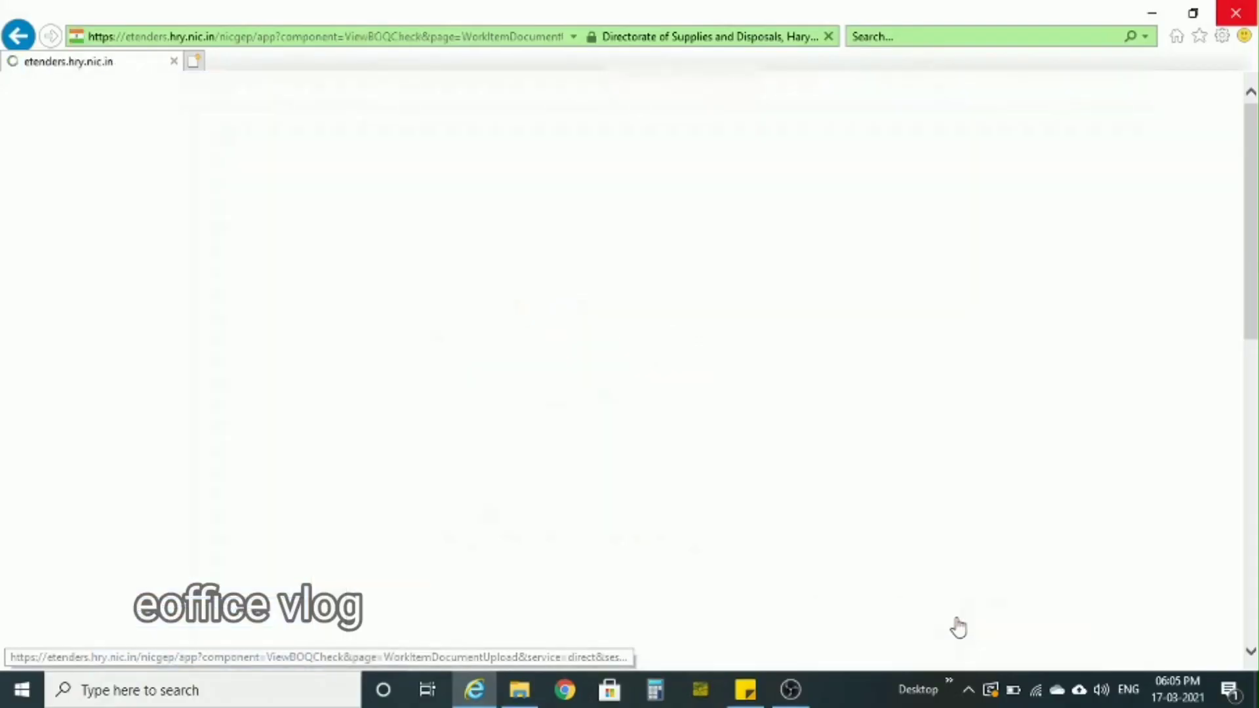
scroll(958, 627, down, 1)
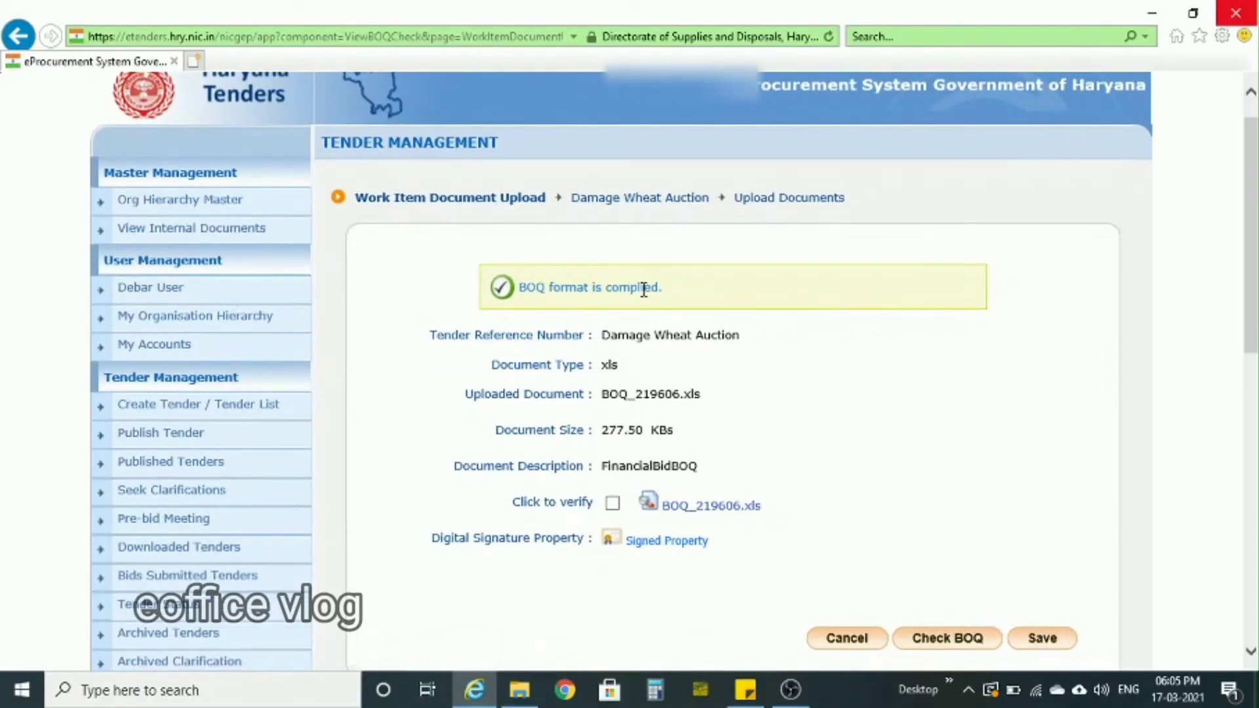
click(613, 502)
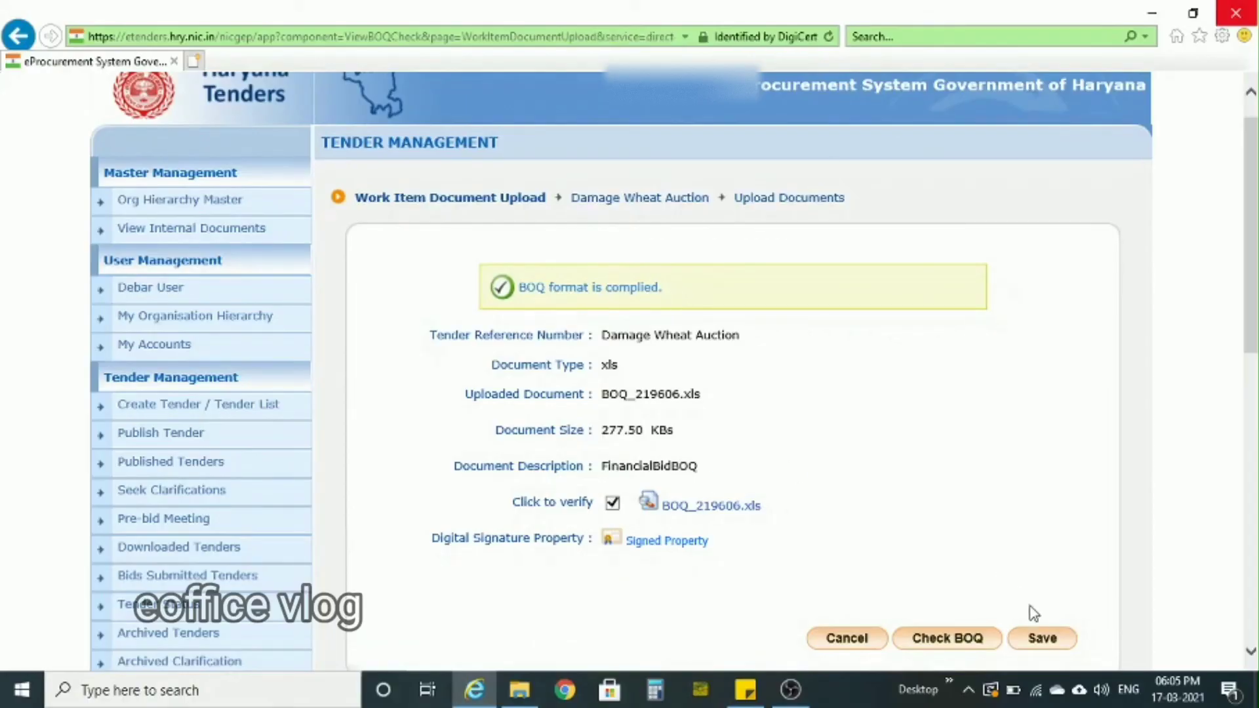
click(1042, 639)
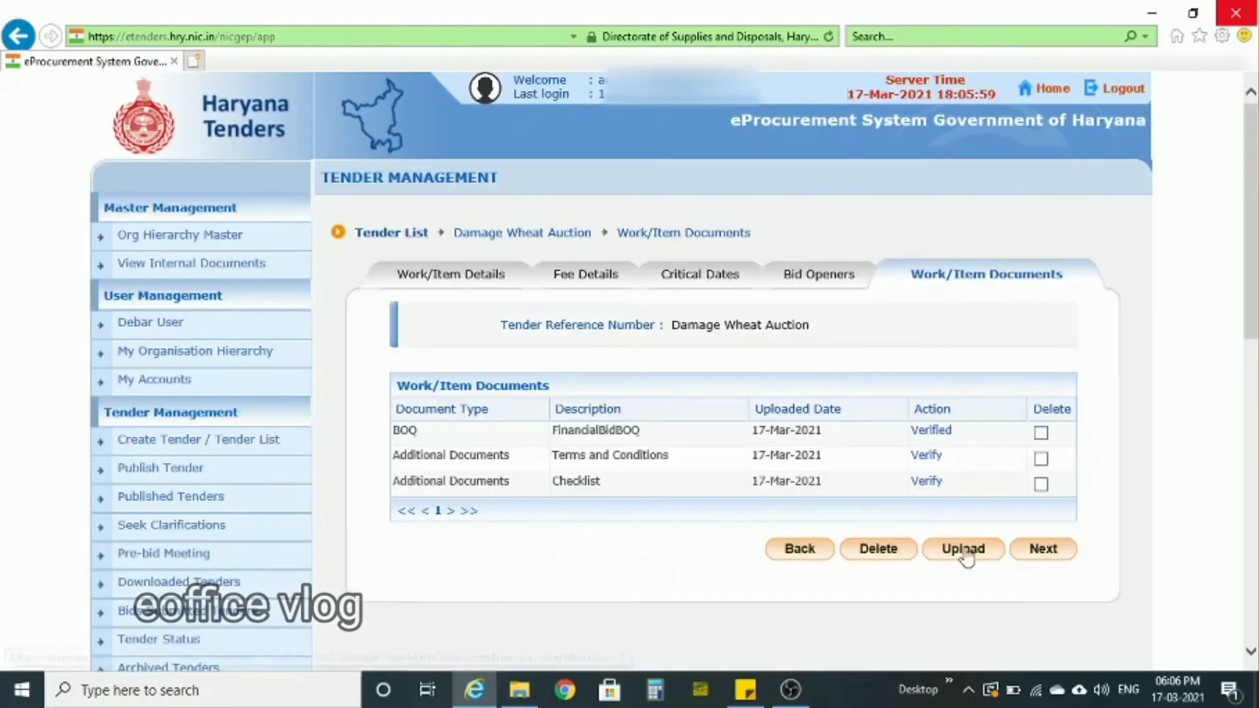
- Verify the Terms and Conditions and Checklist documents, and continue to the tender details summary
click(927, 455)
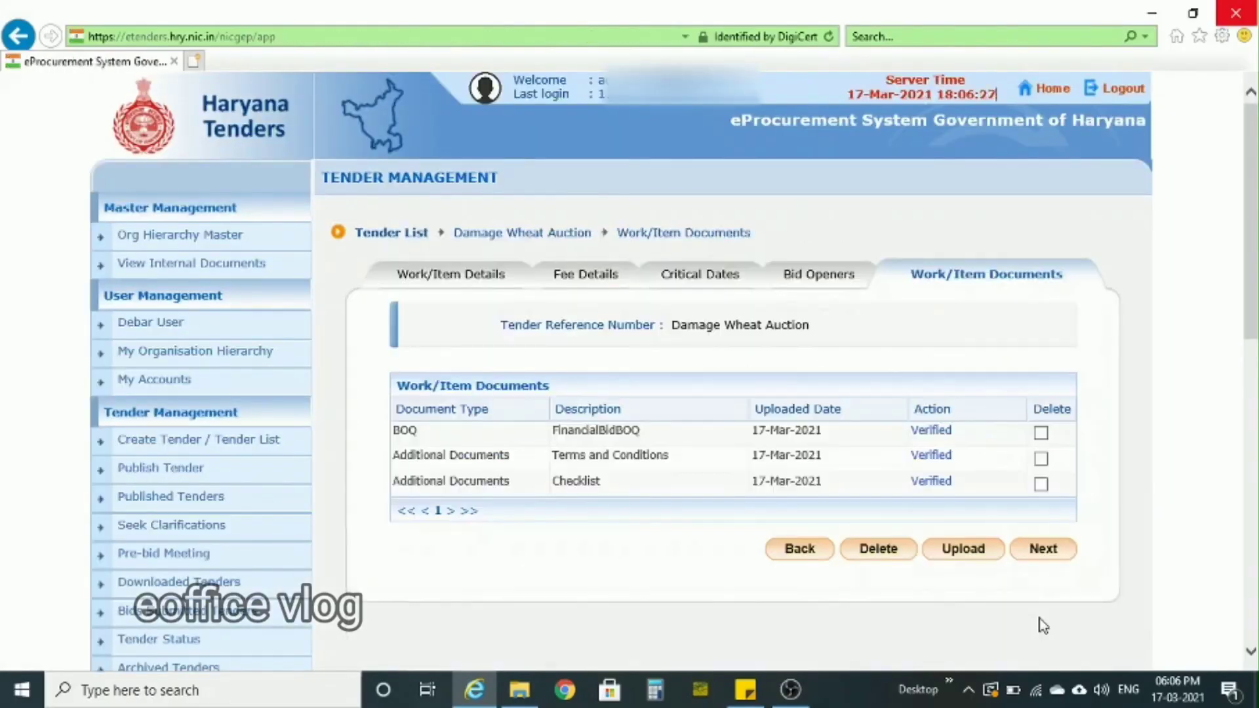
click(1062, 552)
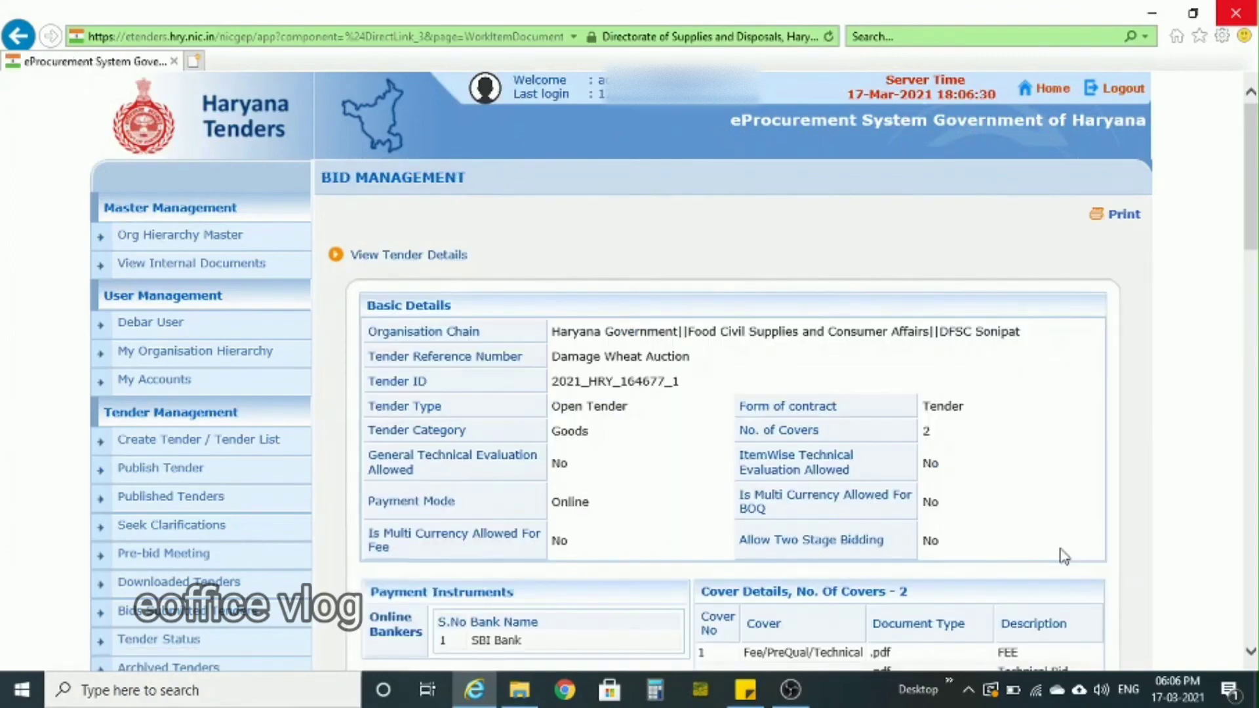
- Review the Damage Wheat Auction tender's full details and send the tender for publishing
scroll(1062, 555, down, 3)
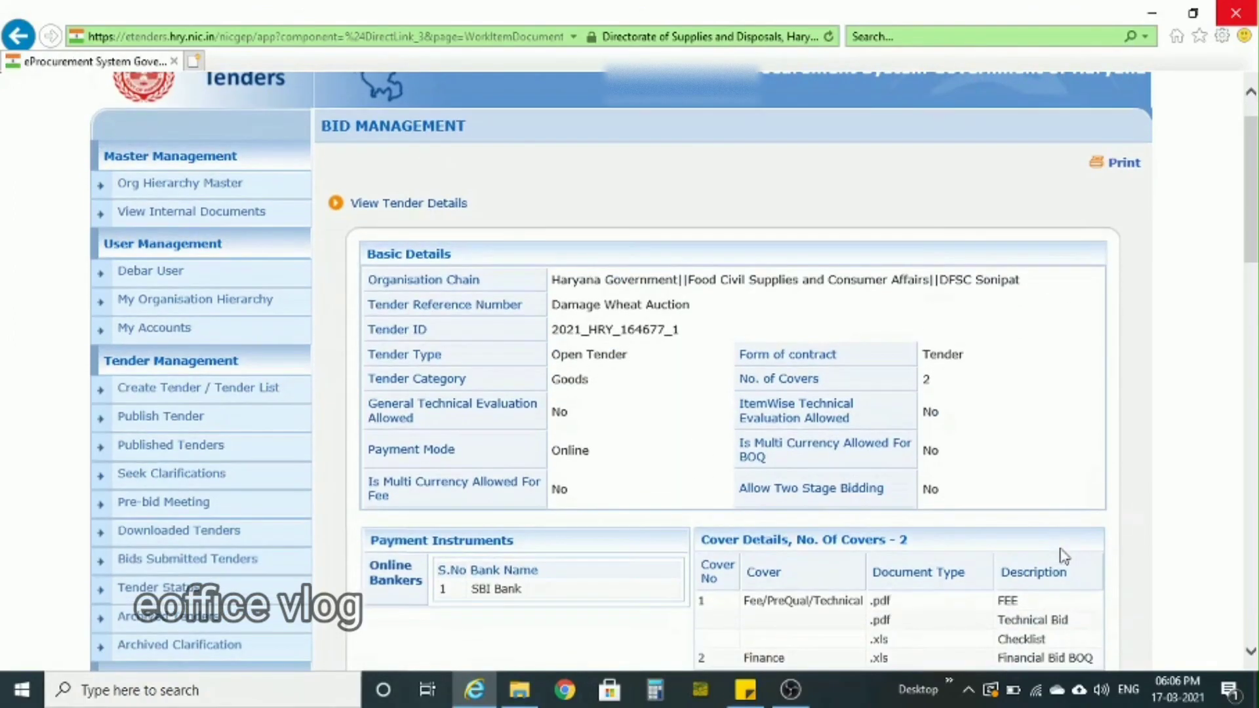
scroll(1062, 555, down, 10)
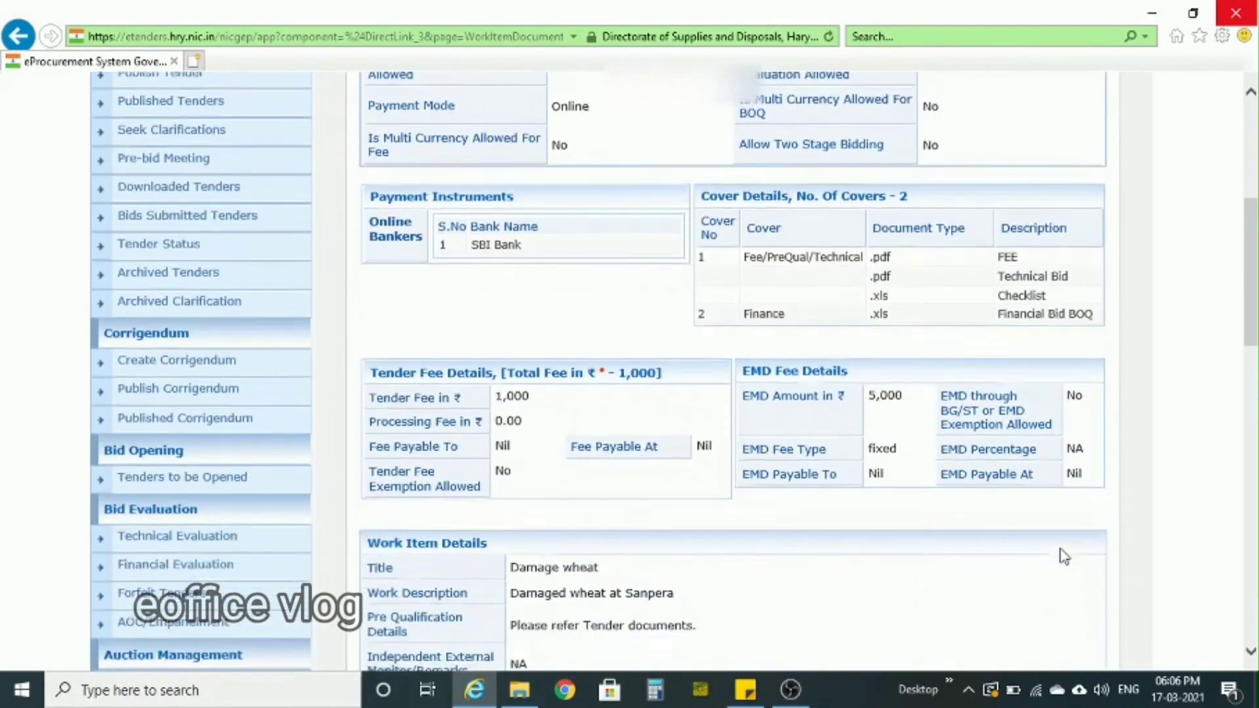
scroll(1062, 556, down, 12)
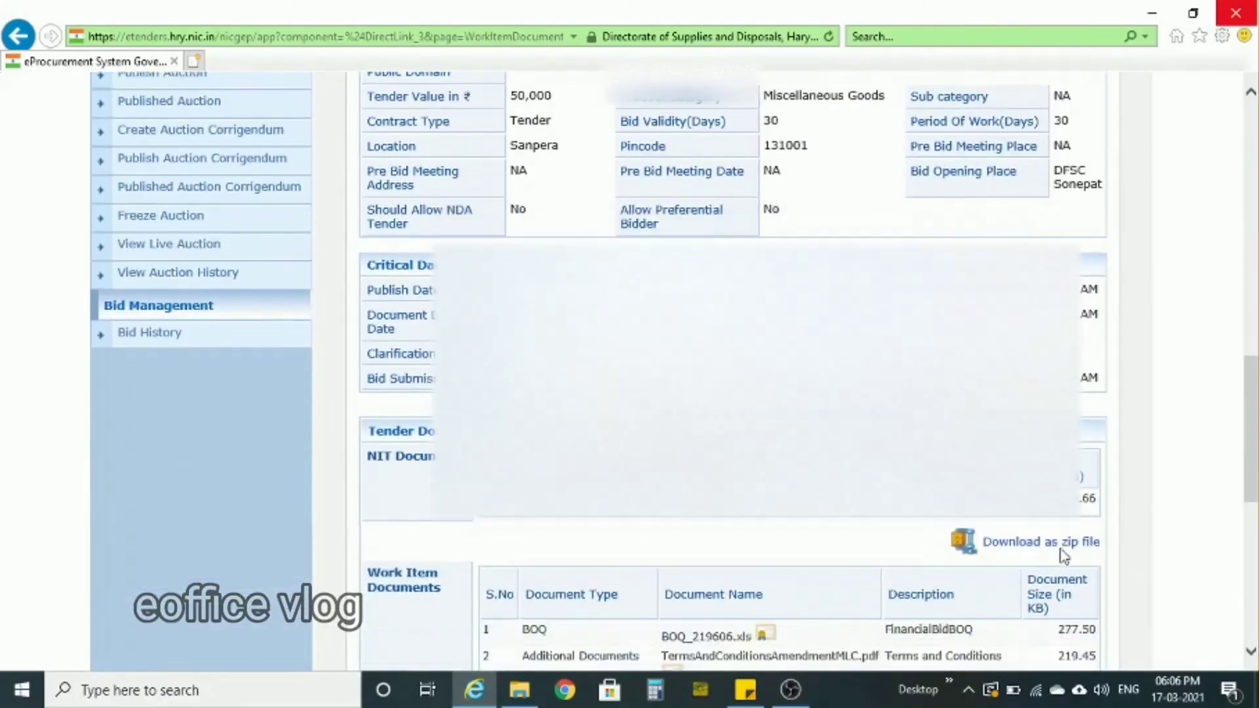
scroll(1062, 555, down, 3)
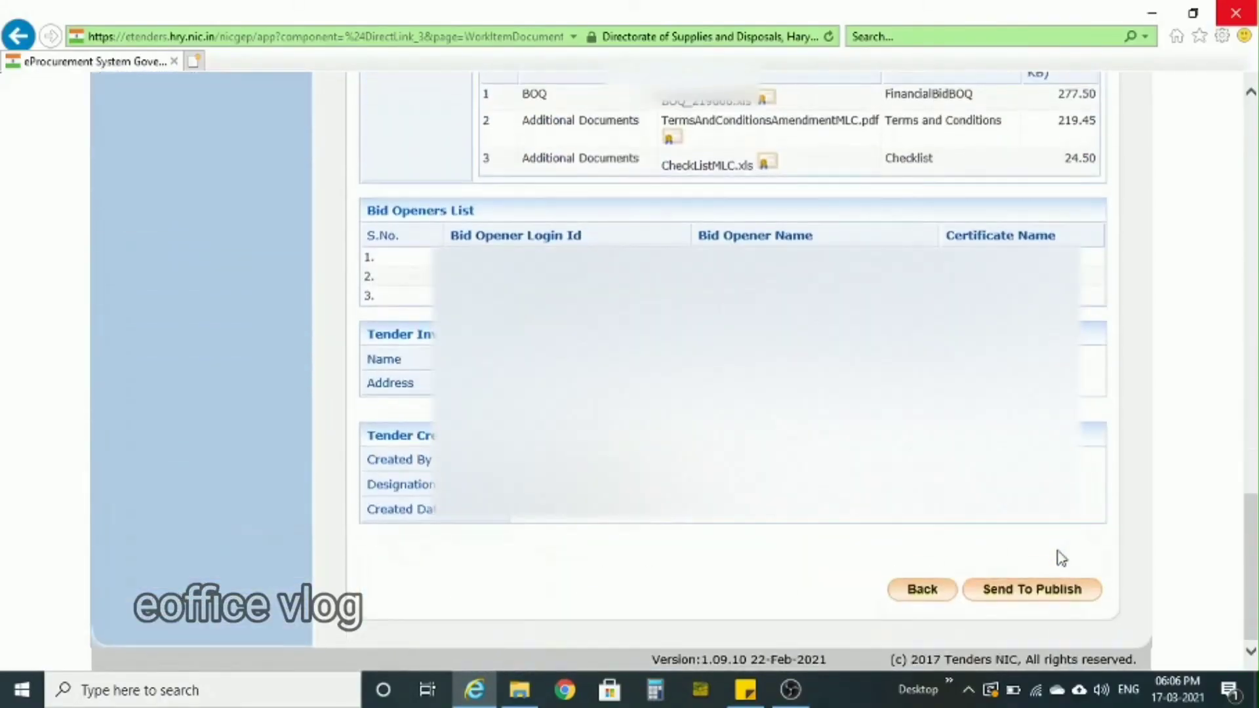
click(1020, 598)
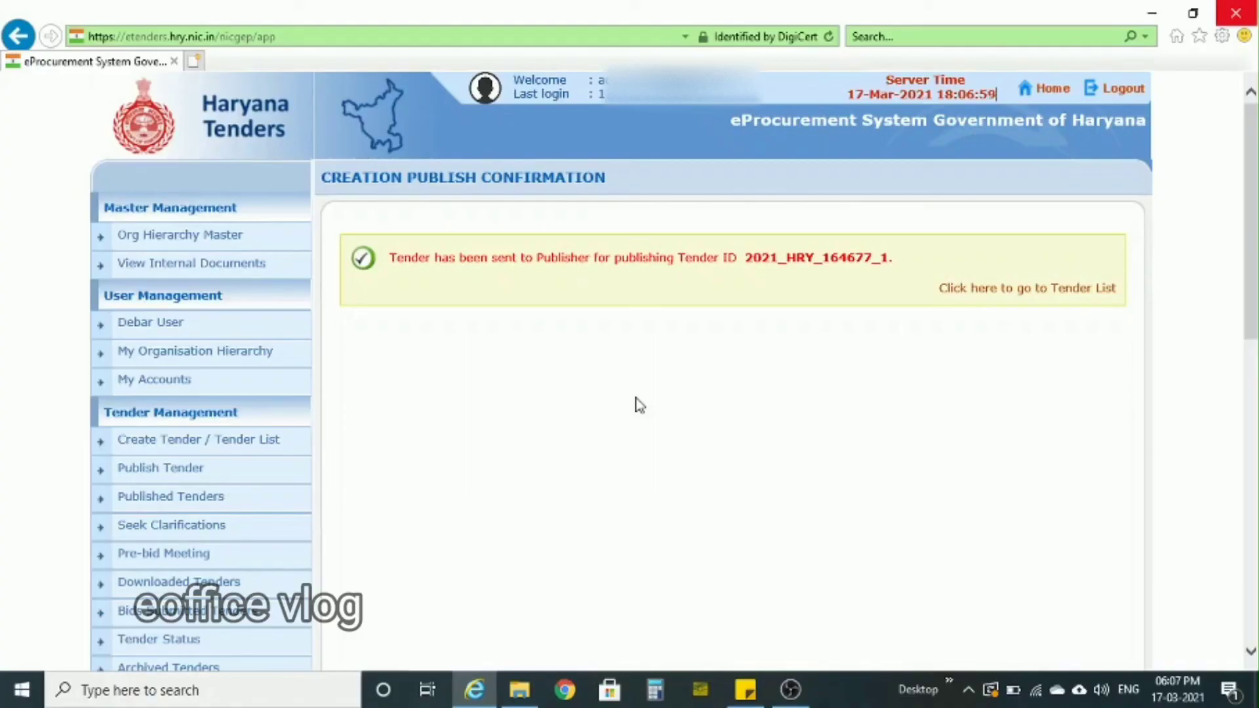
- Open the Damage Wheat Auction tender from the list of tenders awaiting publication and review its details down to the publishing decision
click(153, 471)
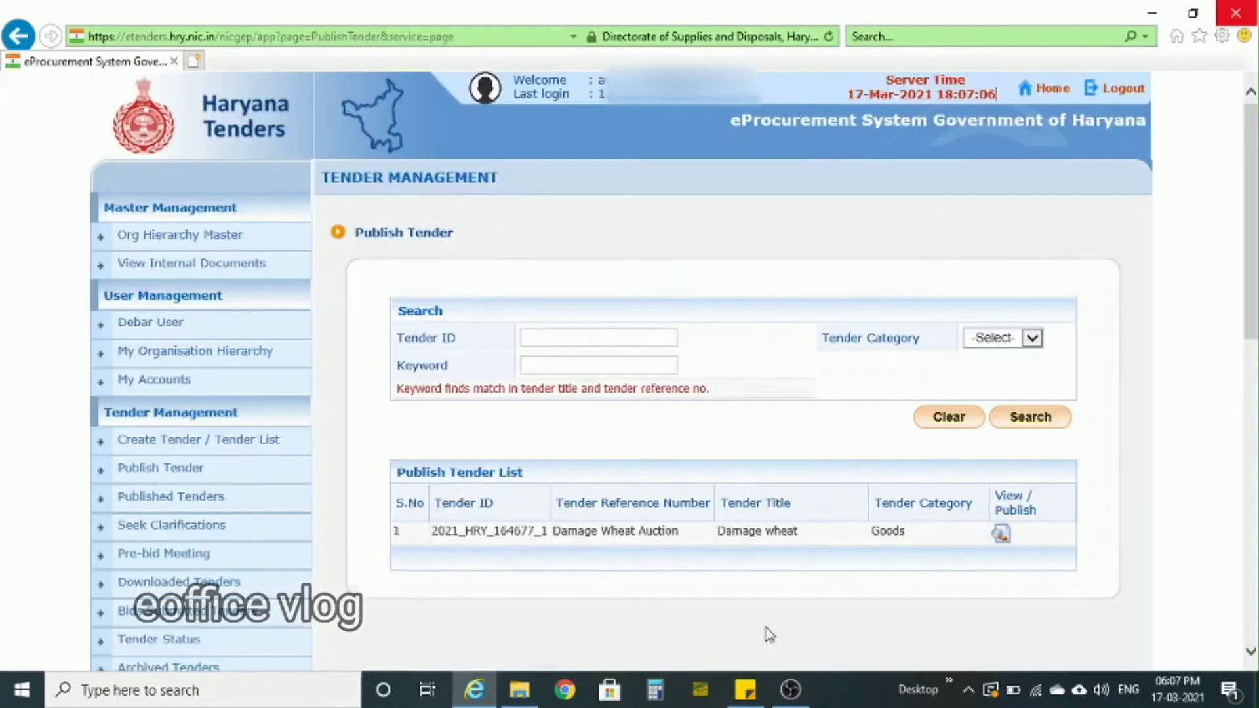
scroll(889, 598, down, 1)
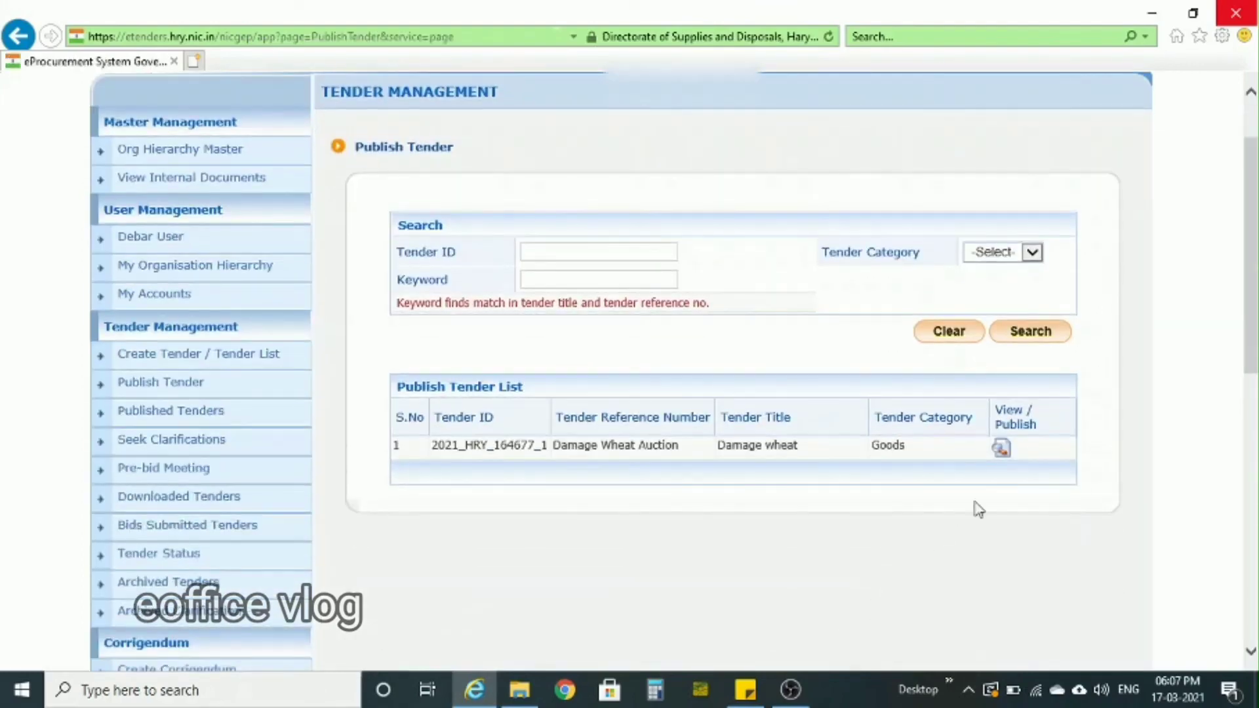
click(1002, 449)
scroll(1093, 493, down, 2)
scroll(1096, 499, down, 3)
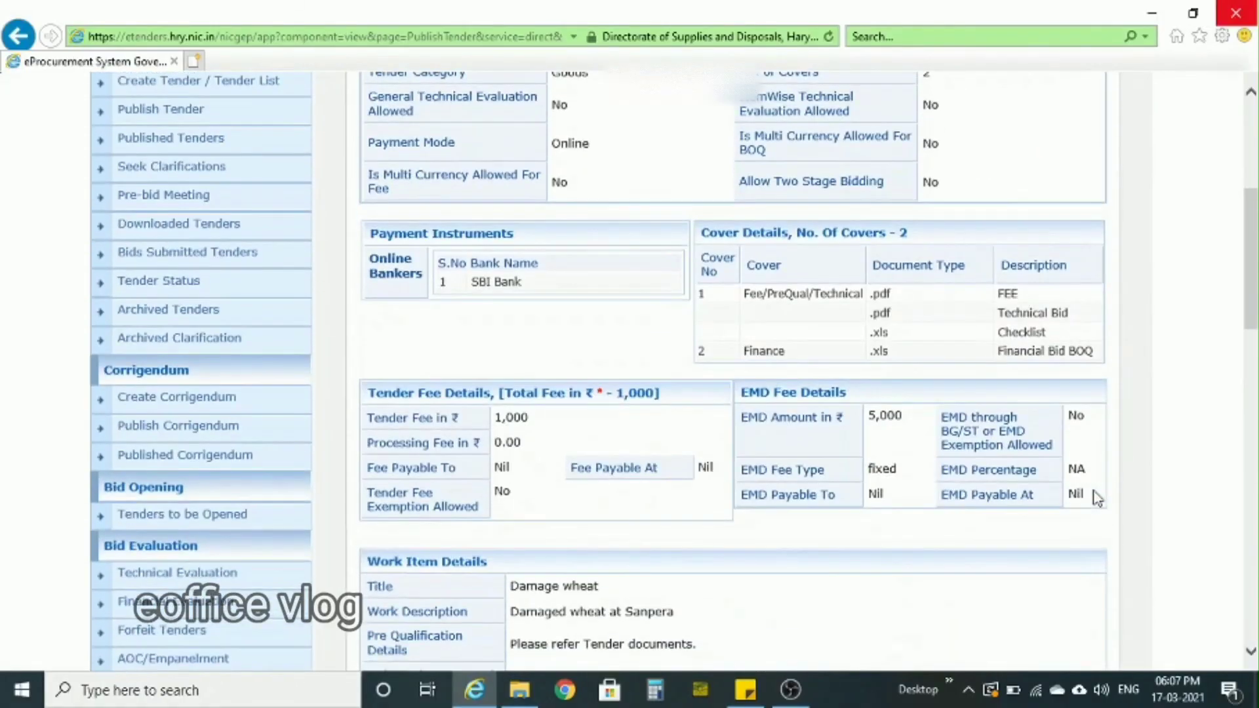
scroll(1096, 498, down, 12)
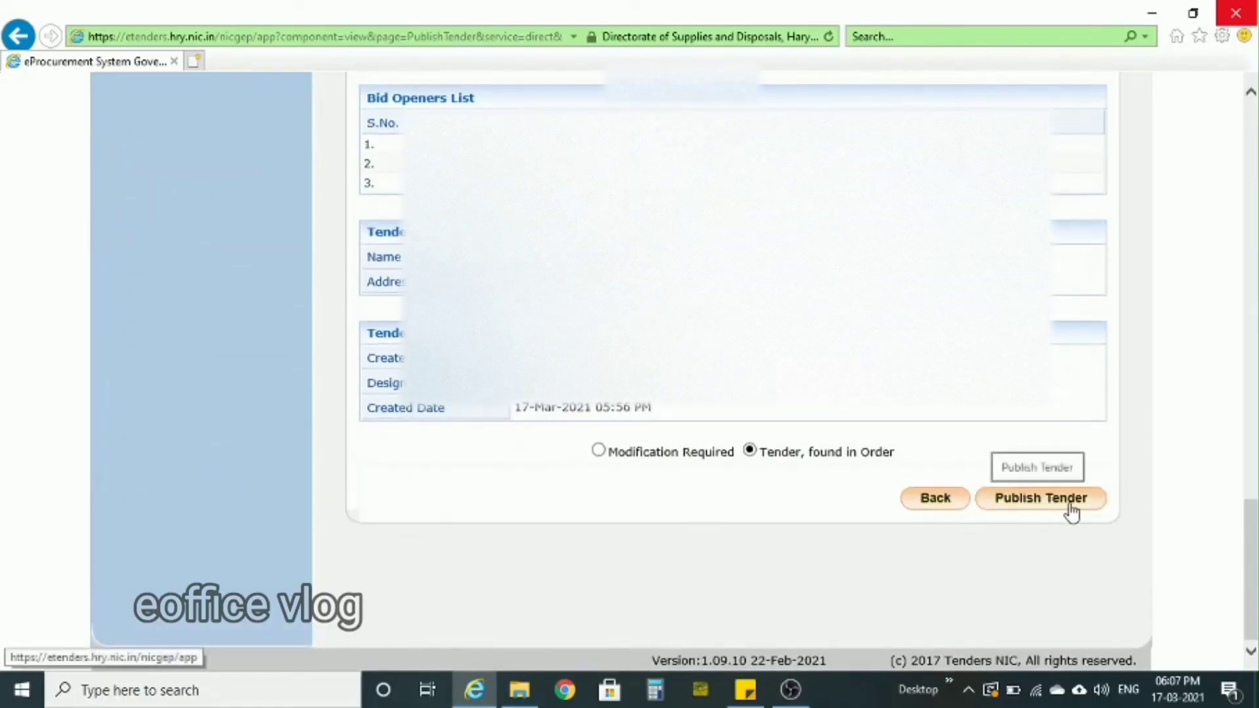
click(1068, 503)
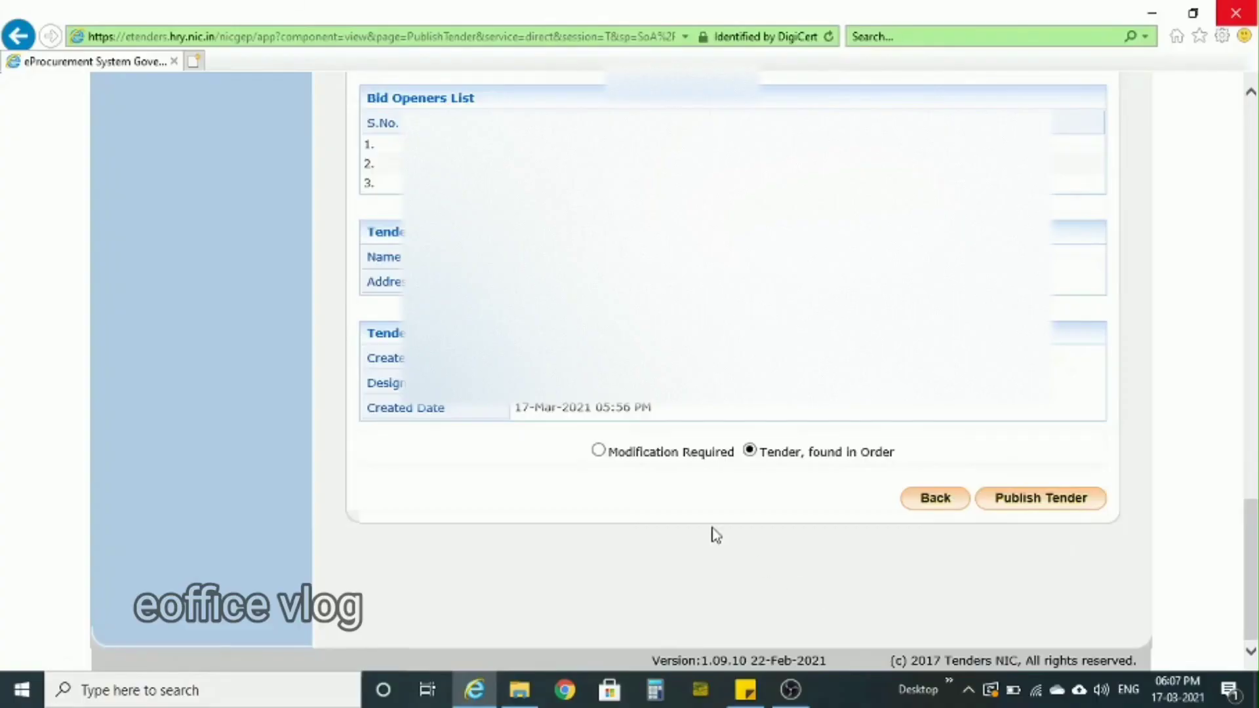
- Mark the tender as Modification Required with the reason "Correct date" and send it for modification
click(600, 452)
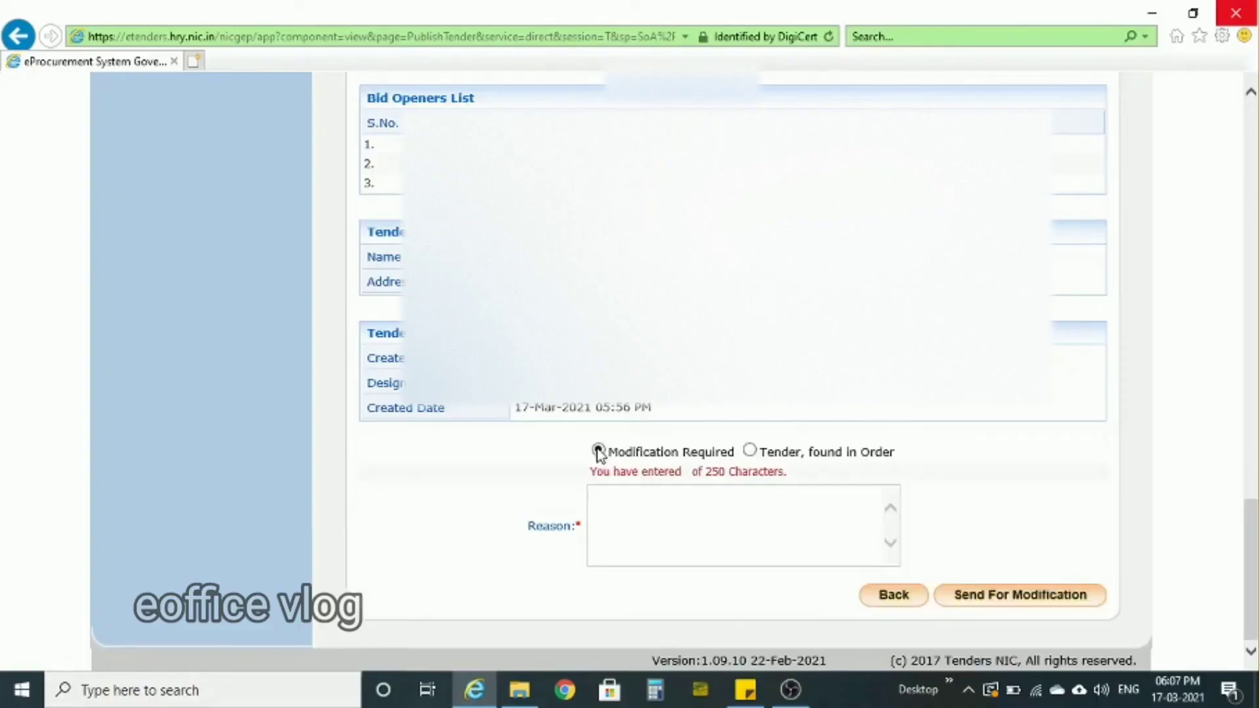
click(615, 506)
text(Correct date)
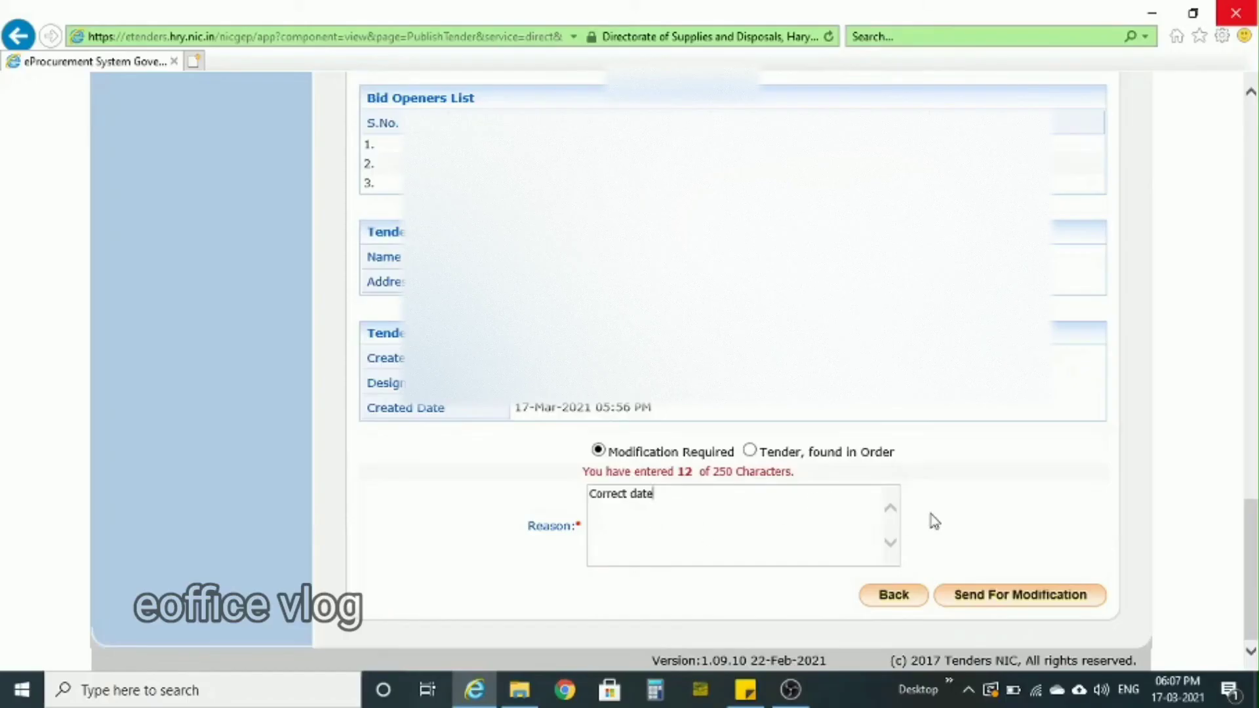
click(1015, 602)
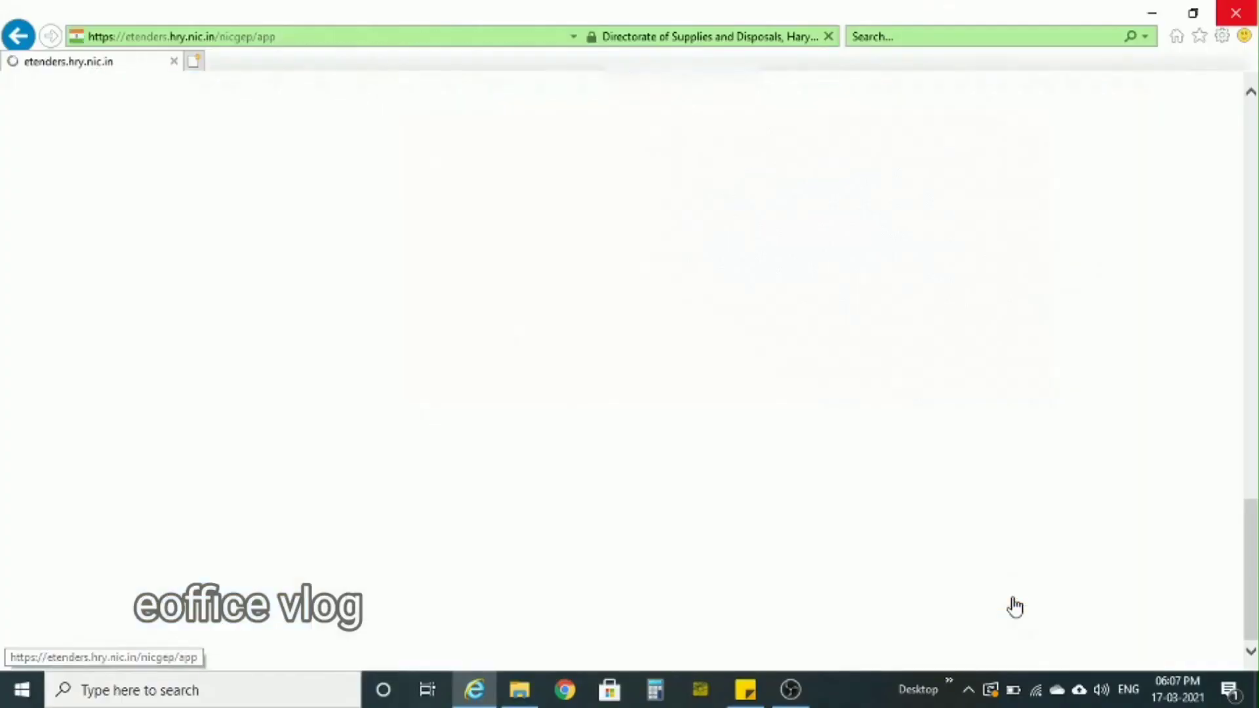